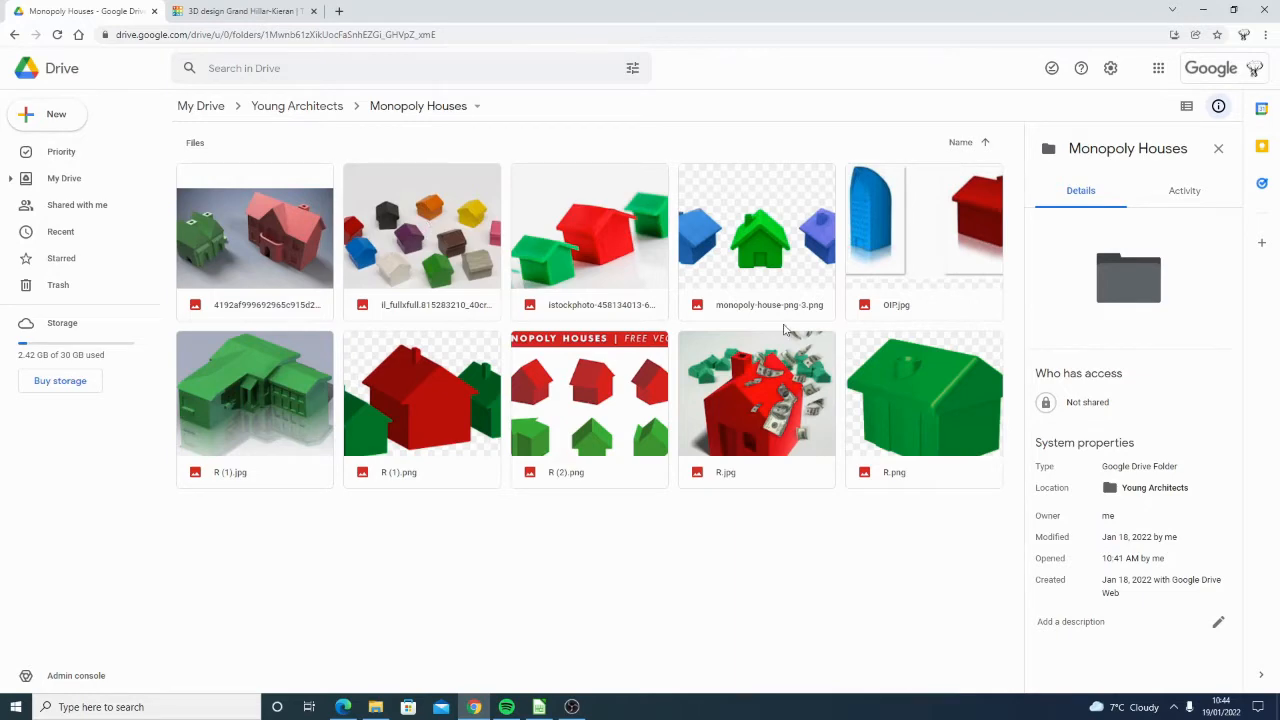
# Examine the photo of red and green Monopoly houses in Drive and the finished house model in Tinkercad from several sides
pyautogui.doubleClick(559, 238)
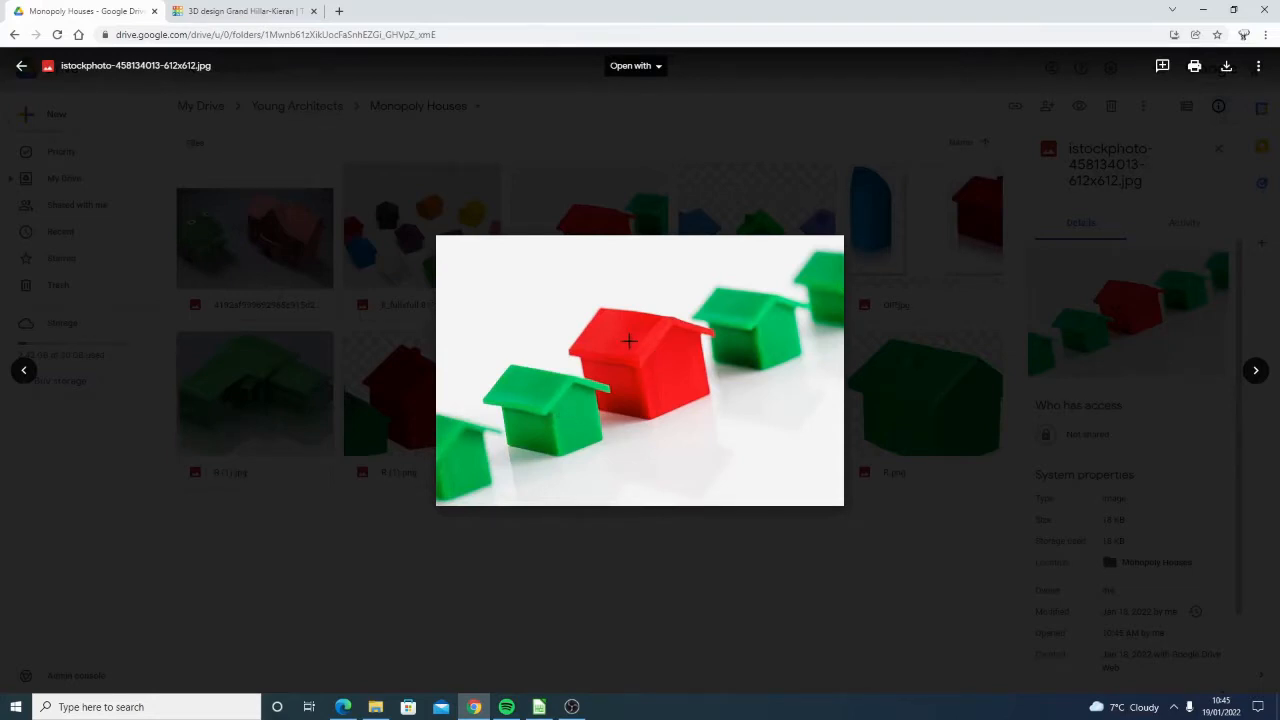
pyautogui.click(23, 70)
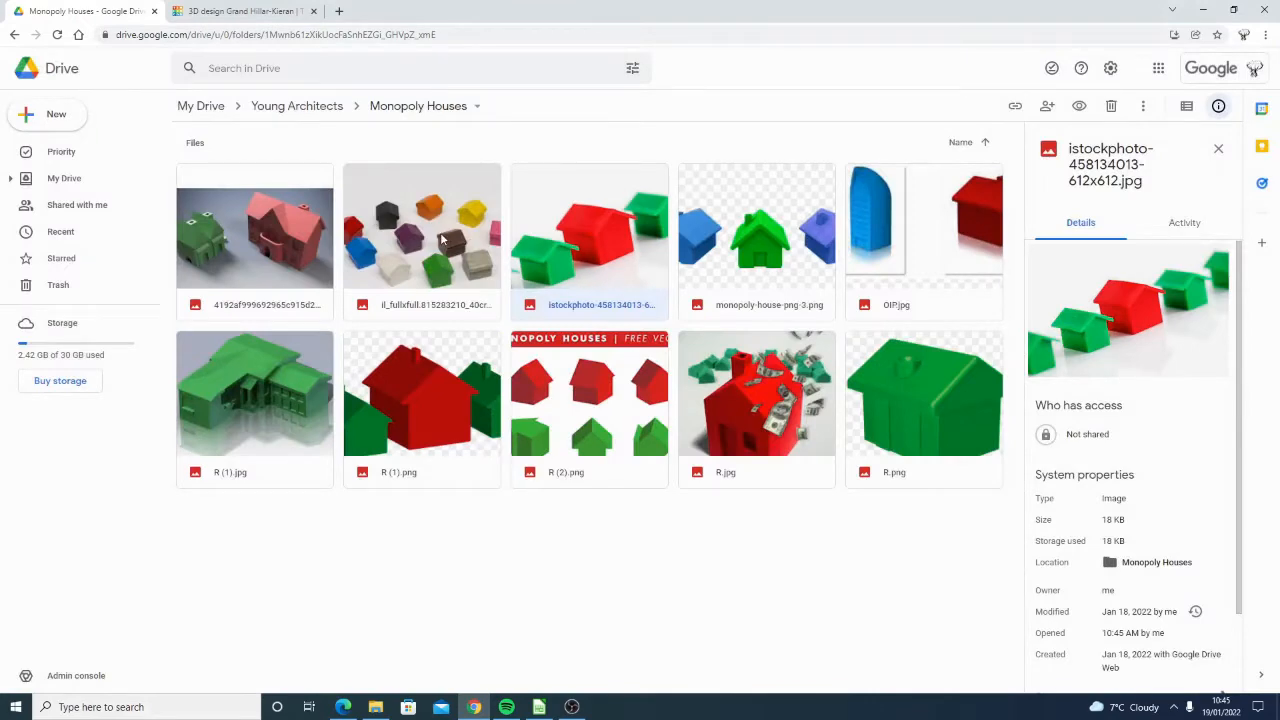
pyautogui.click(285, 11)
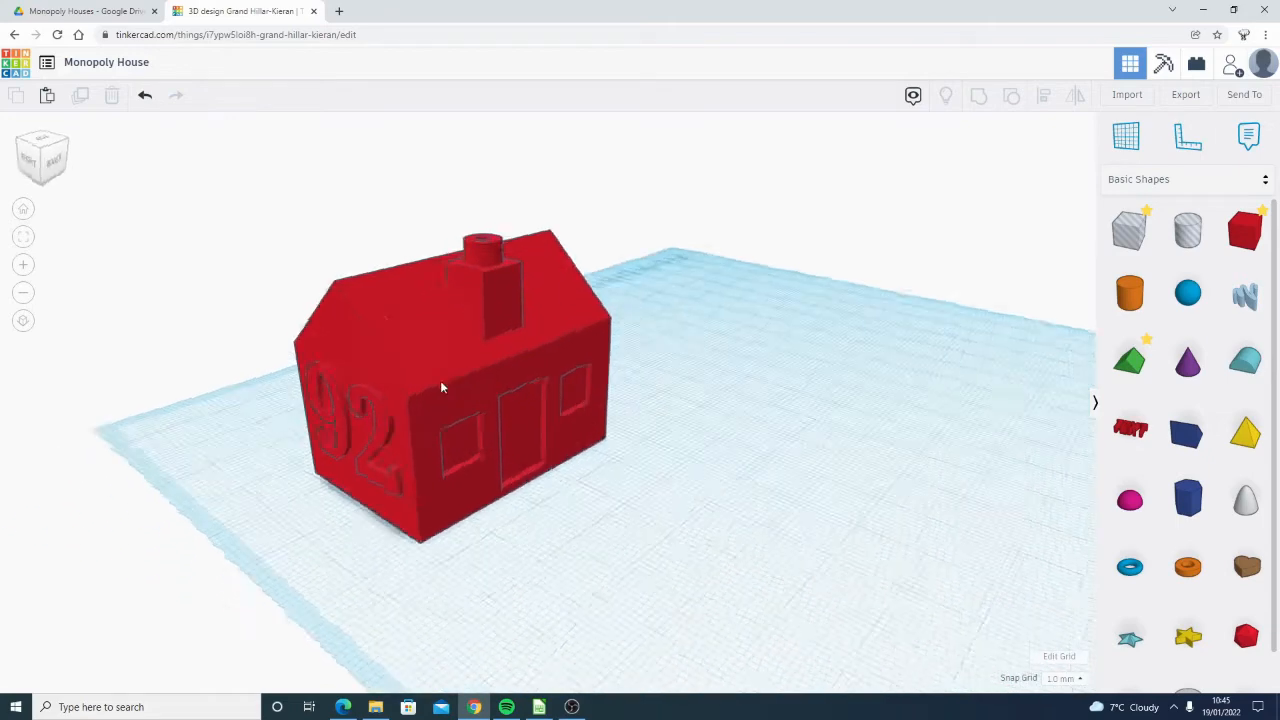
pyautogui.moveTo(621, 335); pyautogui.dragTo(311, 334, button='right')
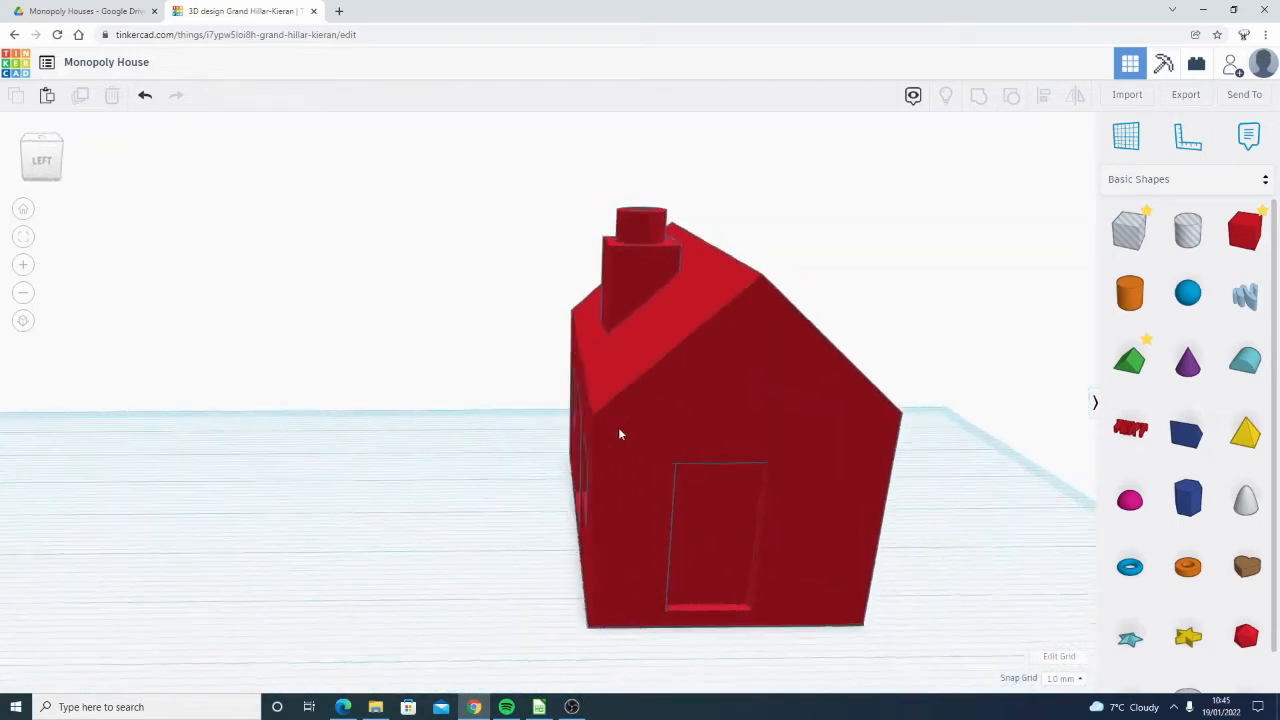
pyautogui.moveTo(548, 444); pyautogui.dragTo(657, 480, button='right')
pyautogui.moveTo(538, 400); pyautogui.dragTo(691, 433, button='right')
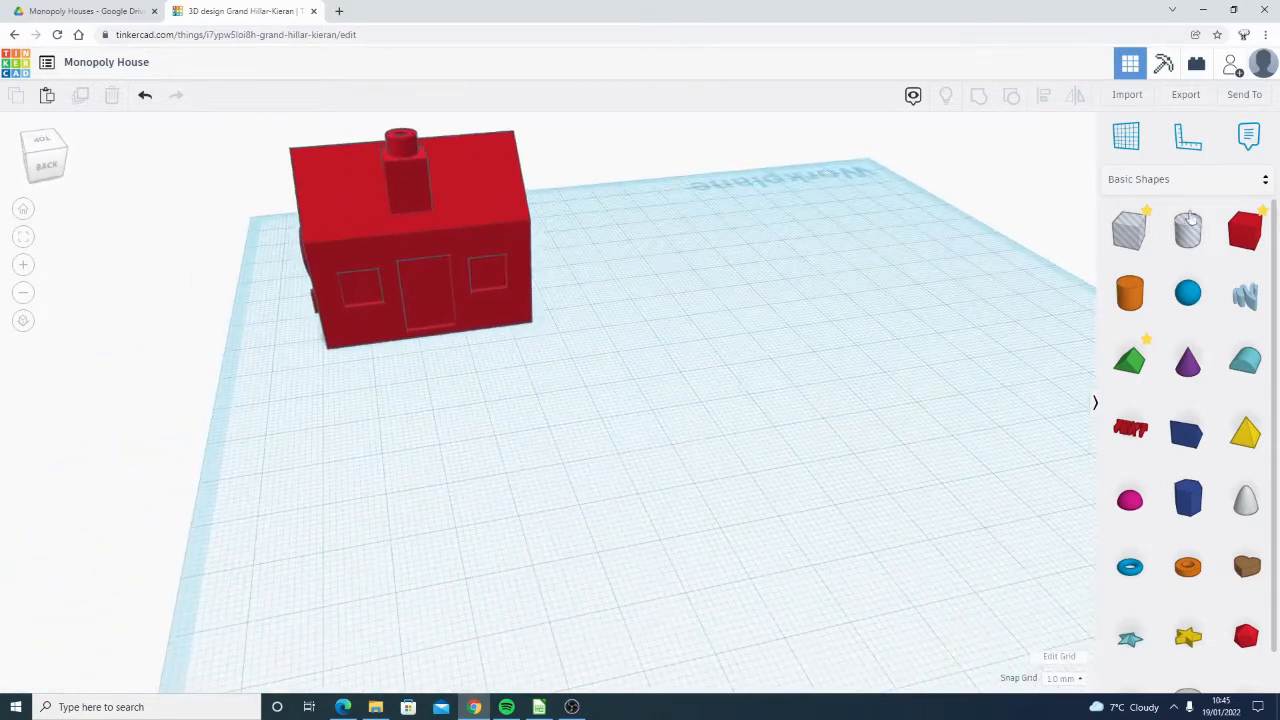
pyautogui.moveTo(580, 386); pyautogui.dragTo(560, 295, button='right')
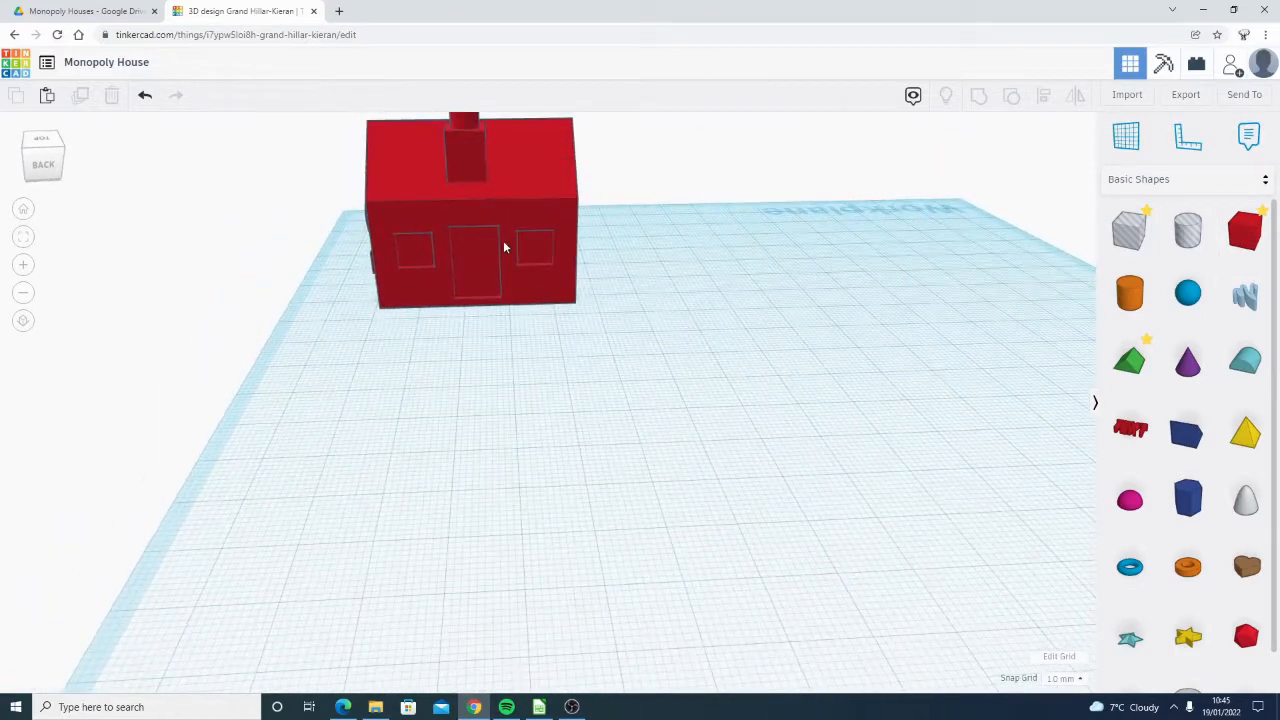
pyautogui.click(64, 10)
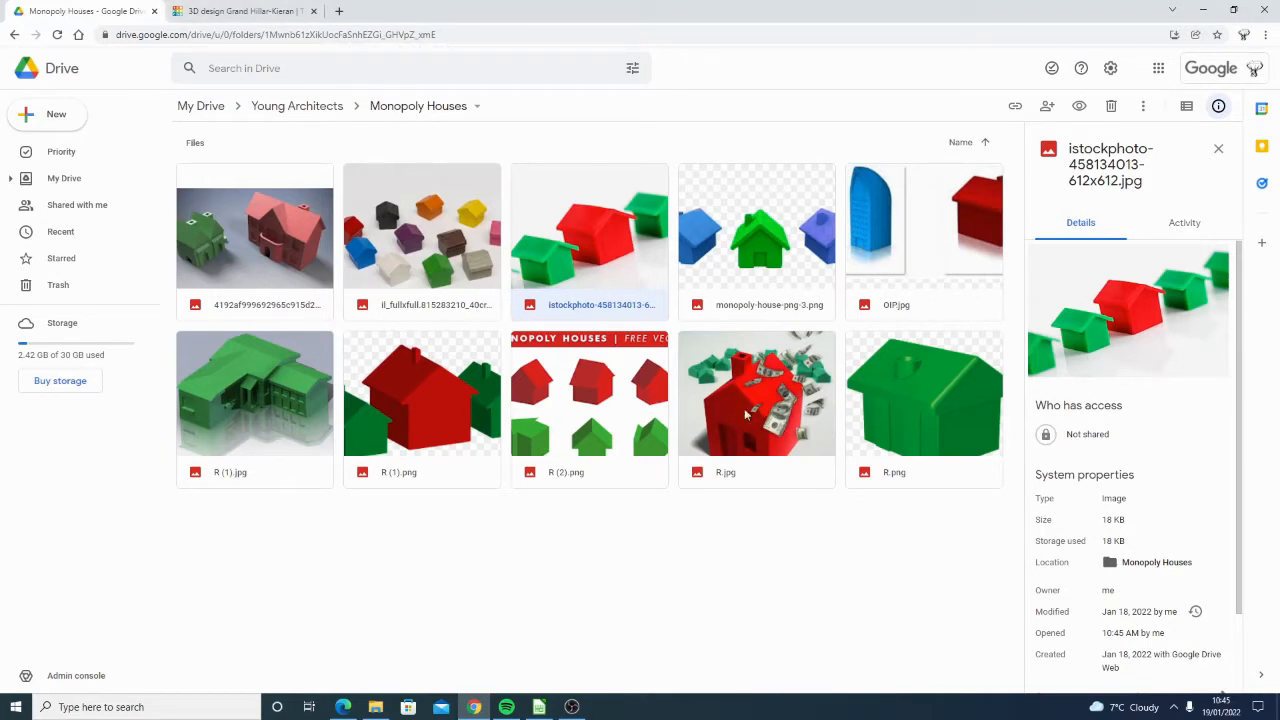
pyautogui.click(240, 11)
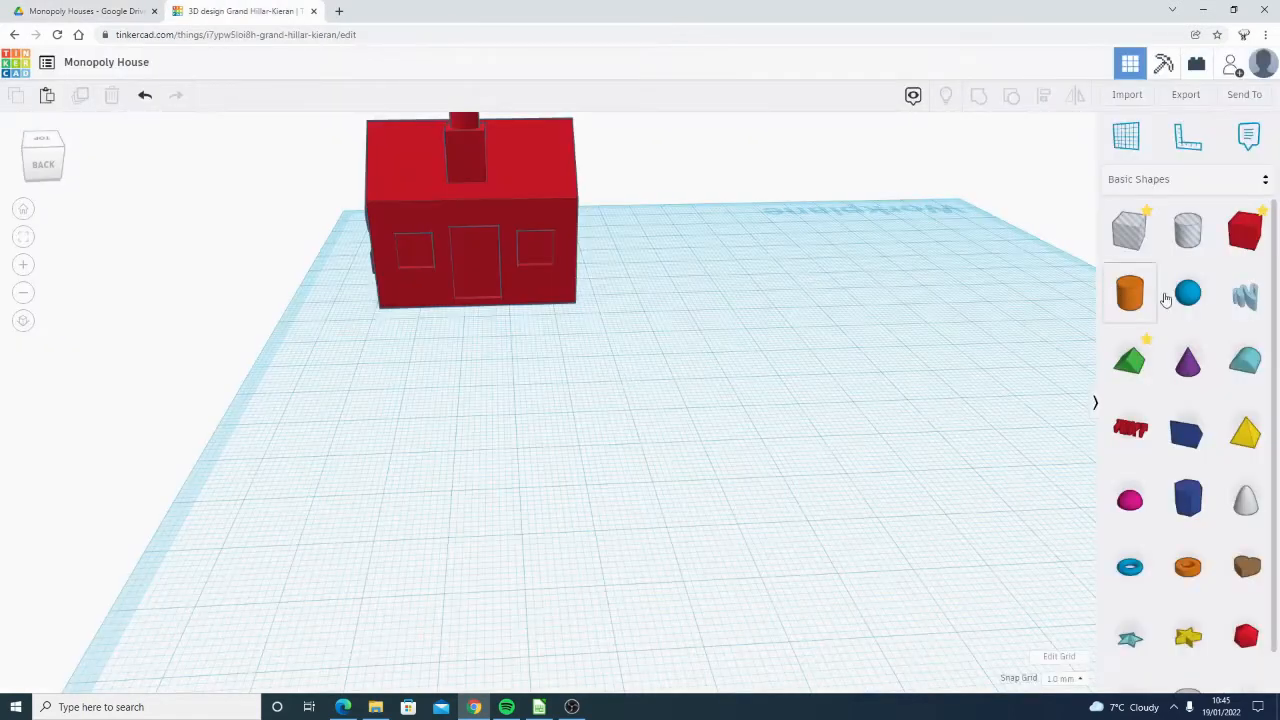
# Place a box in front of the finished house and stretch its base to about 40 by 28 mm
pyautogui.moveTo(1249, 243); pyautogui.dragTo(586, 486)
pyautogui.moveTo(794, 531); pyautogui.dragTo(687, 532, button='right')
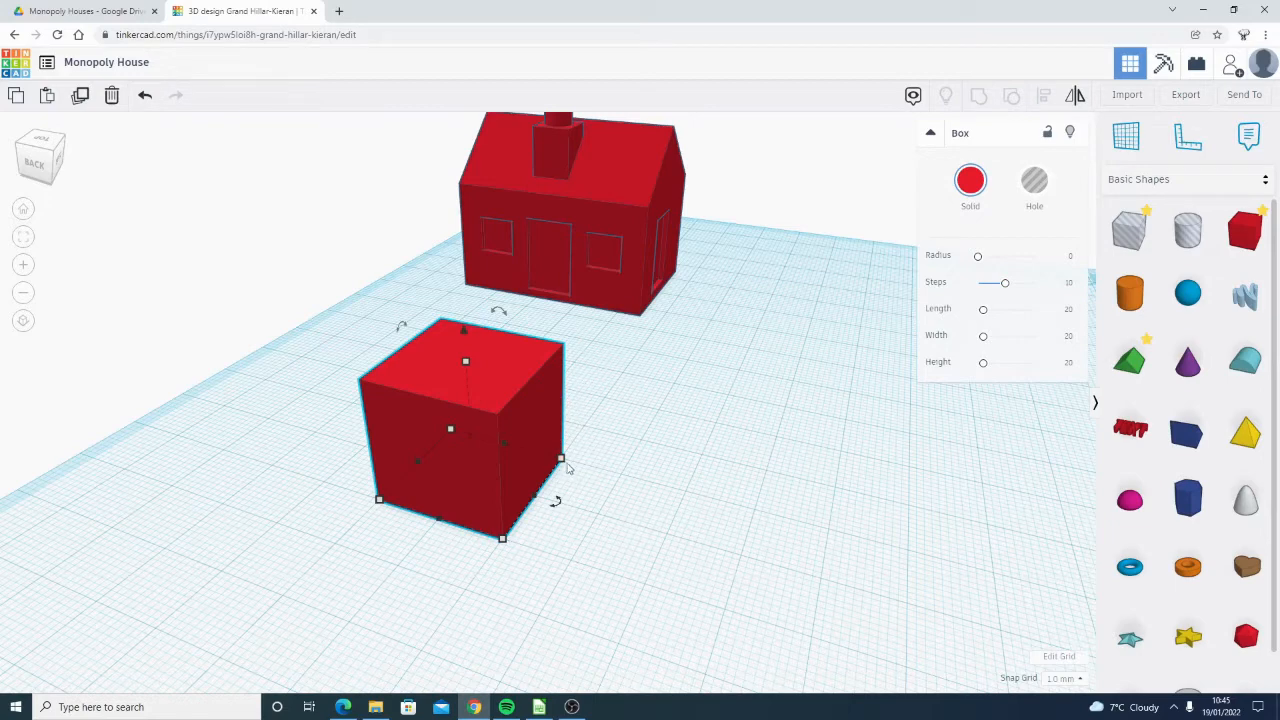
pyautogui.moveTo(561, 461); pyautogui.dragTo(700, 462)
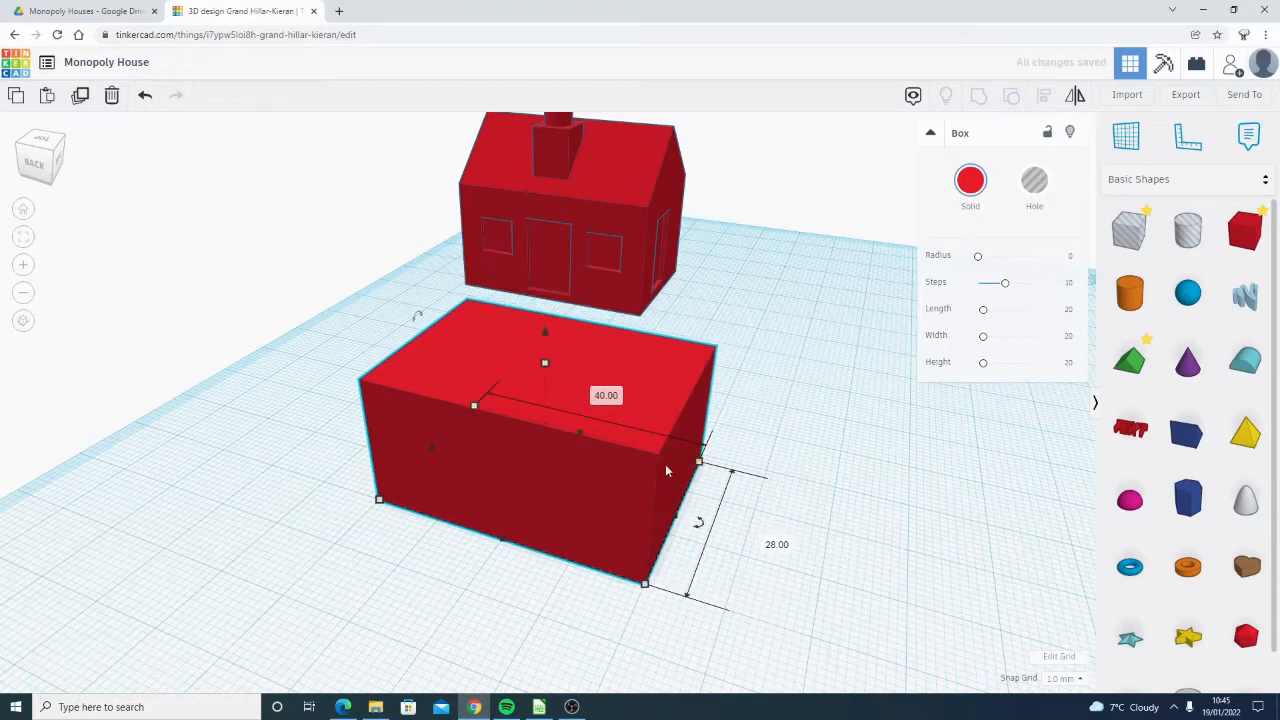
# Set the shorter side of the box's base to 20 mm
pyautogui.moveTo(810, 532); pyautogui.dragTo(745, 480, button='right')
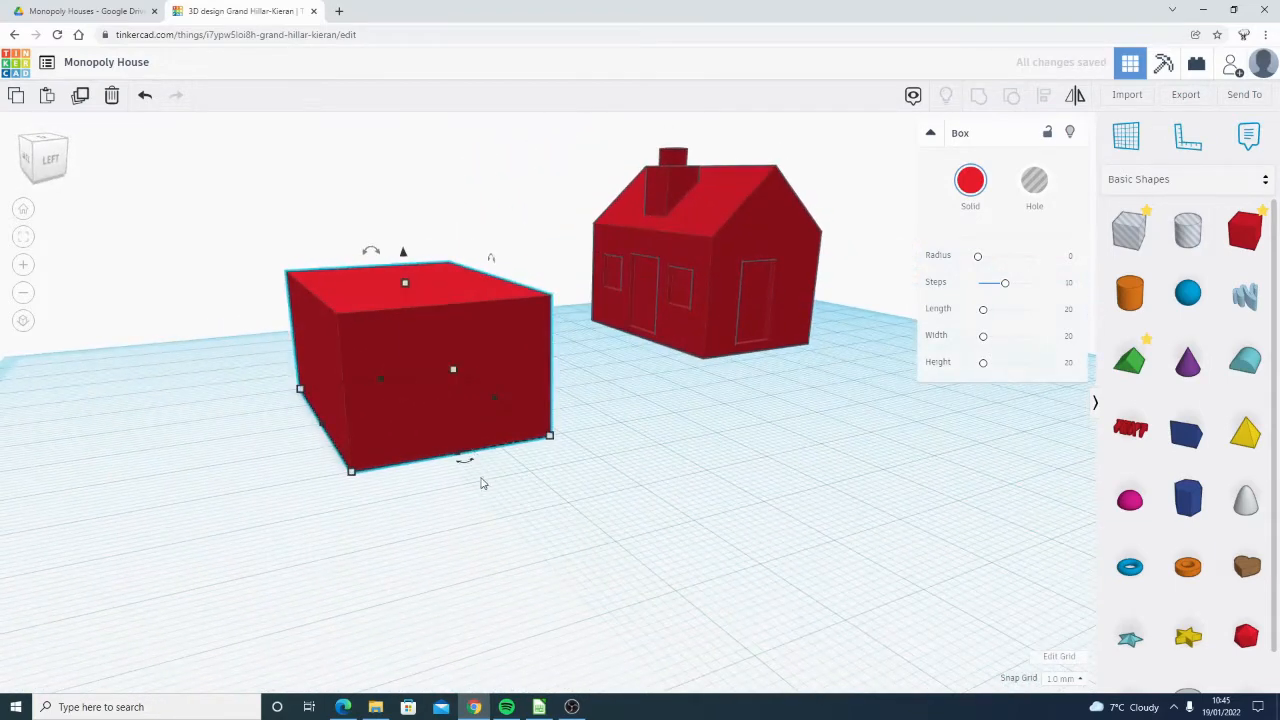
pyautogui.moveTo(424, 463); pyautogui.dragTo(424, 487, button='right')
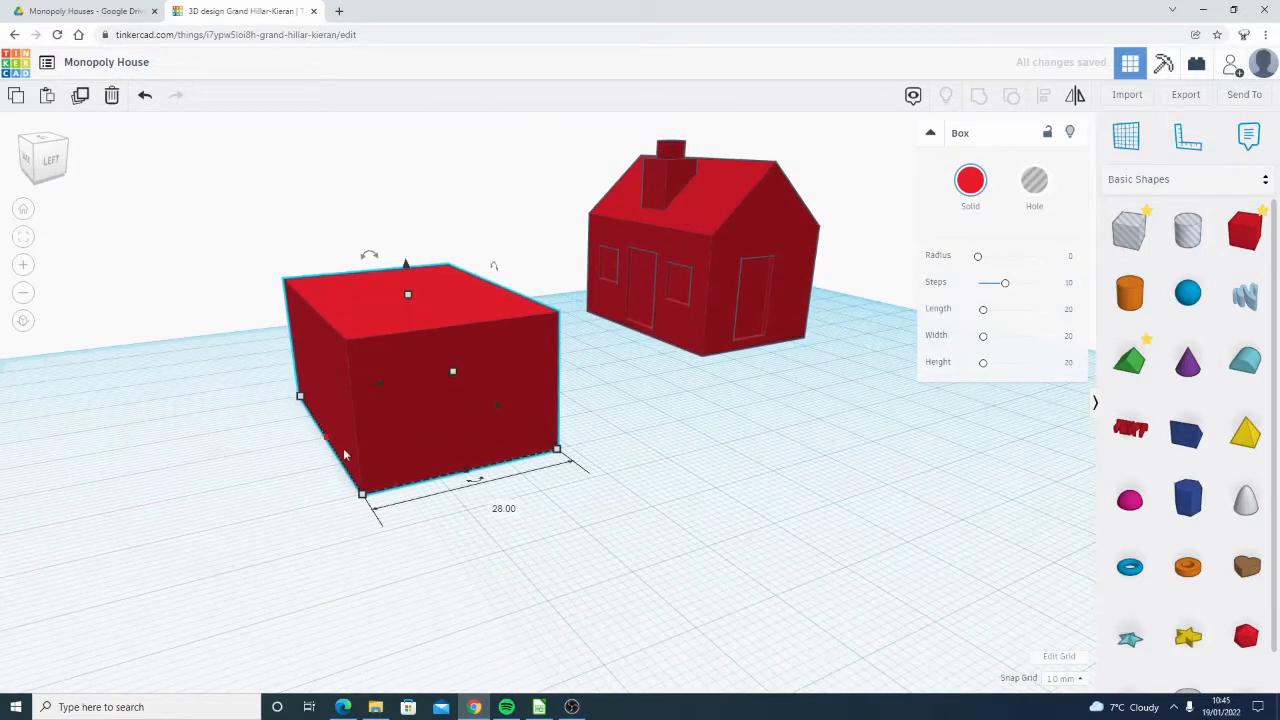
pyautogui.click(492, 508)
pyautogui.write('20')
pyautogui.press('Return')
pyautogui.click(674, 463)
pyautogui.moveTo(674, 463); pyautogui.dragTo(449, 451, button='right')
pyautogui.click(449, 451)
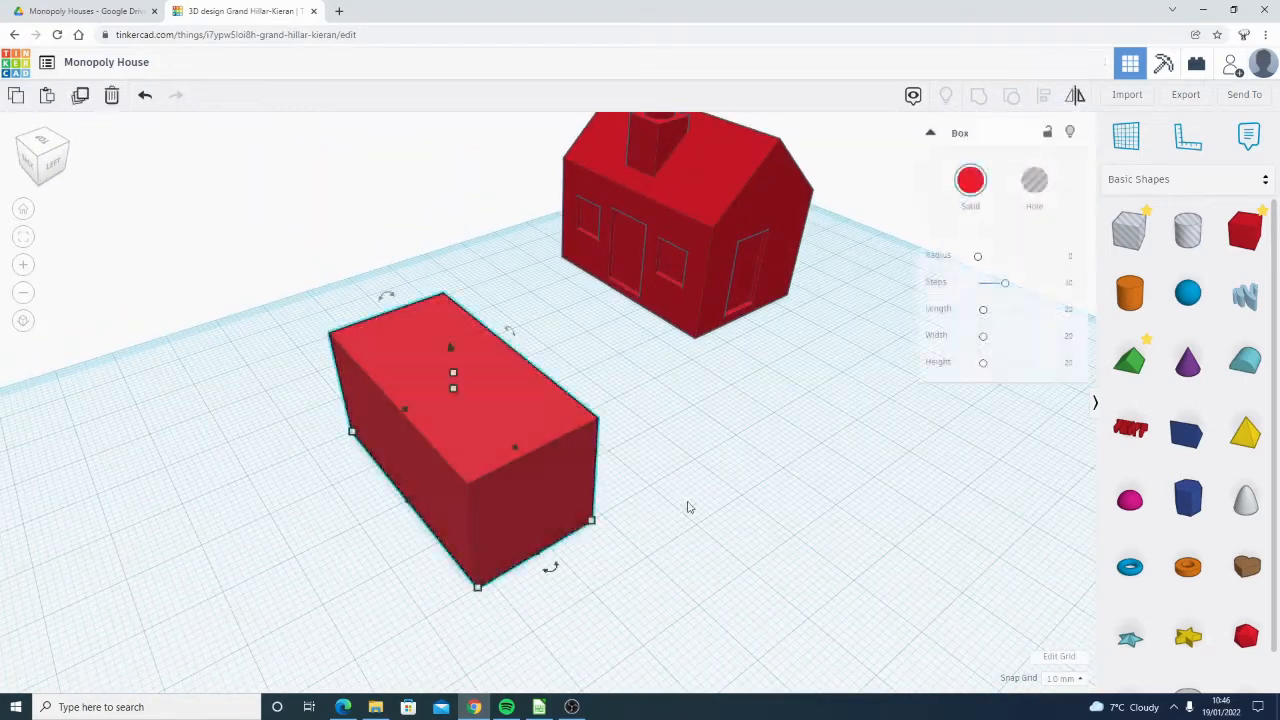
# Place the workplane on the top face of the new box
pyautogui.moveTo(688, 507); pyautogui.dragTo(625, 416, button='right')
pyautogui.moveTo(524, 434); pyautogui.dragTo(713, 289, button='right')
pyautogui.moveTo(655, 330); pyautogui.dragTo(580, 410, button='right')
pyautogui.moveTo(857, 471); pyautogui.dragTo(720, 490, button='right')
pyautogui.click(614, 554)
pyautogui.moveTo(533, 414); pyautogui.dragTo(700, 470, button='right')
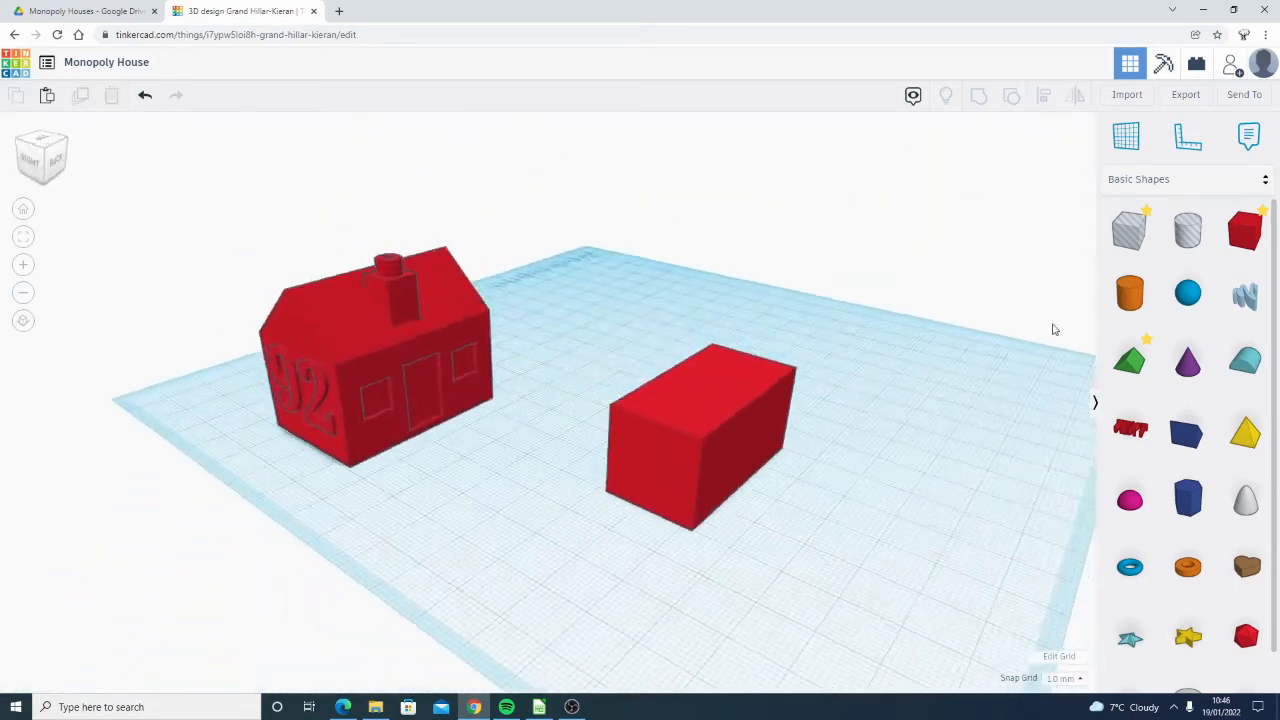
pyautogui.click(1118, 142)
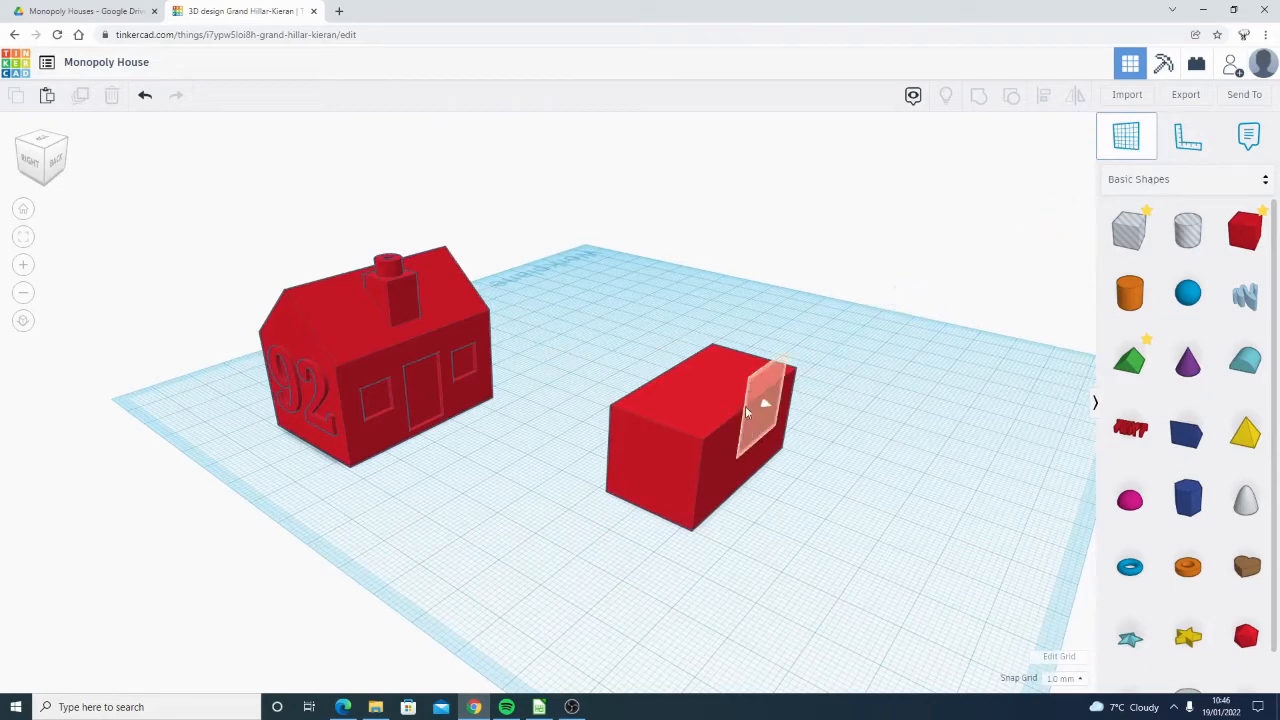
pyautogui.click(705, 396)
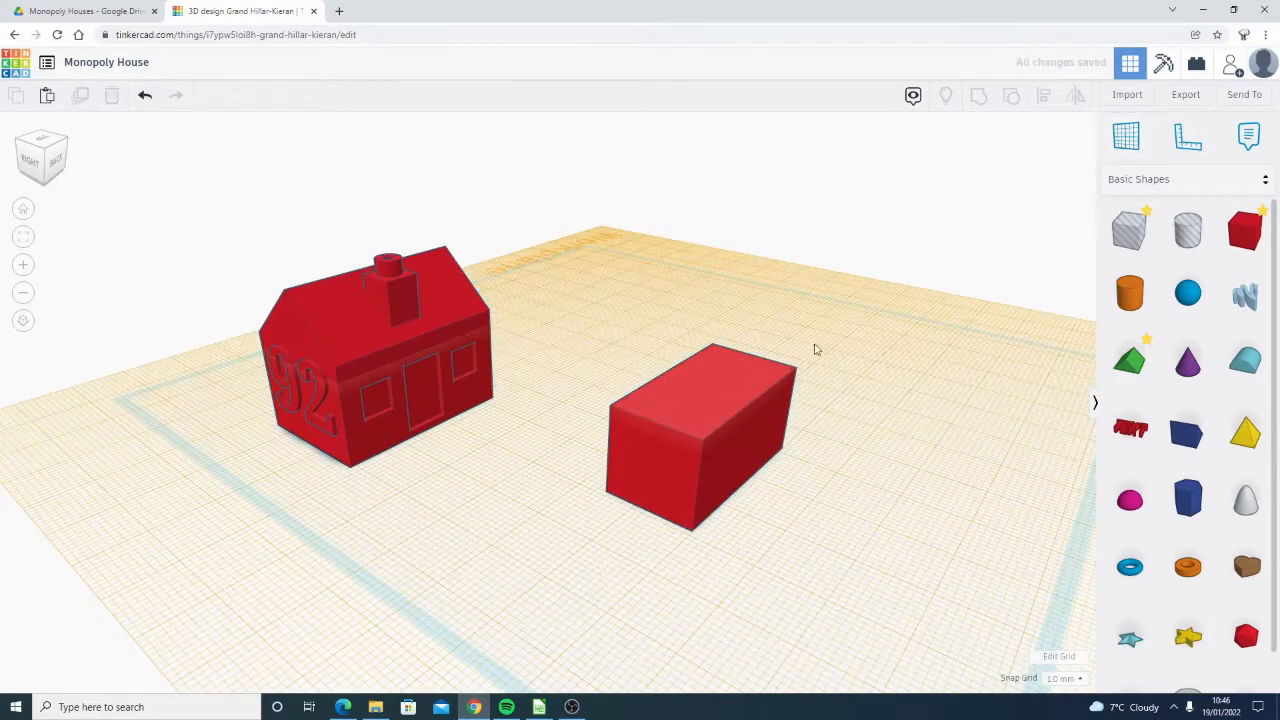
# Add a green roof shape on top of the new box
pyautogui.moveTo(815, 349); pyautogui.dragTo(713, 449, button='right')
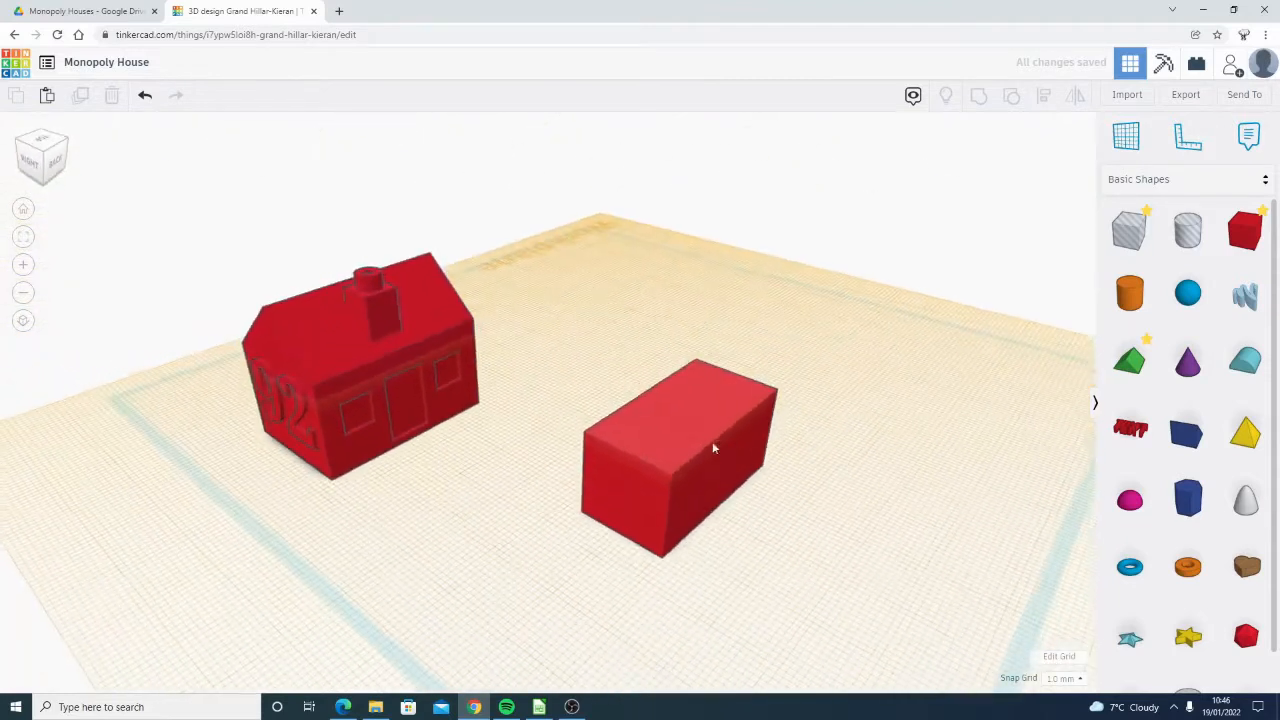
pyautogui.moveTo(713, 447); pyautogui.dragTo(606, 521, button='middle')
pyautogui.scroll(3, 671, 372)
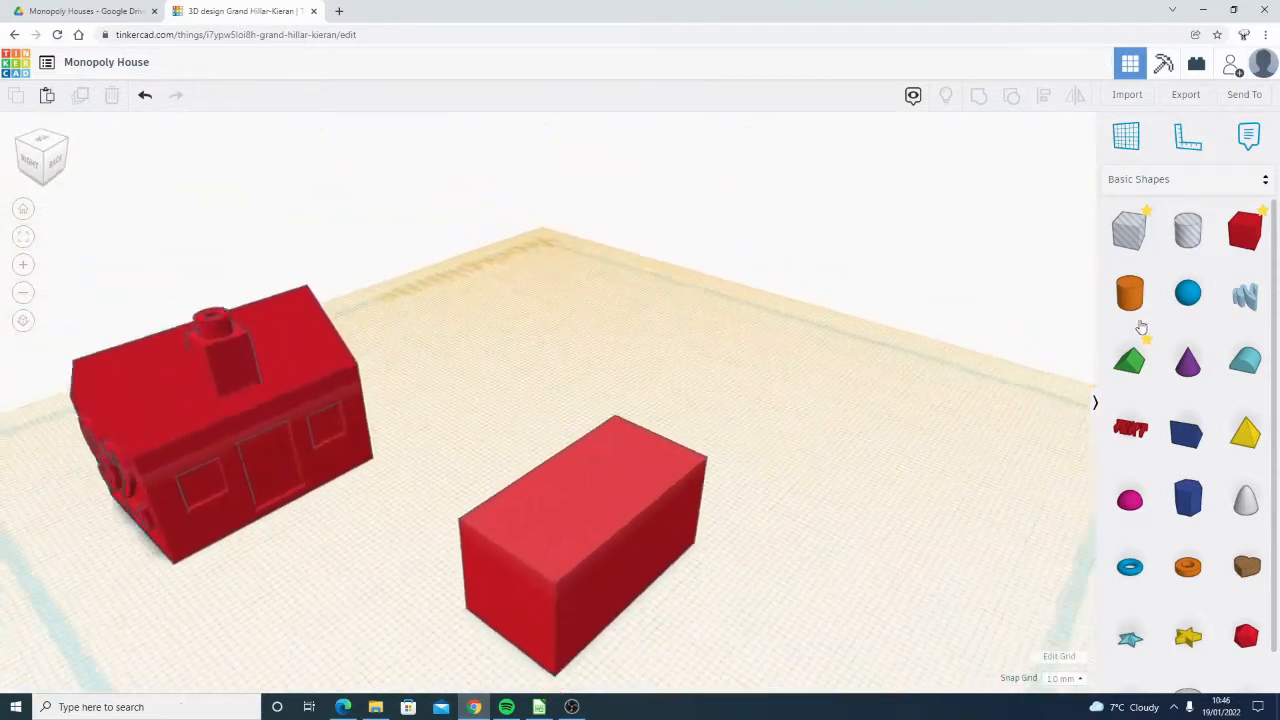
pyautogui.moveTo(1130, 360); pyautogui.dragTo(616, 493)
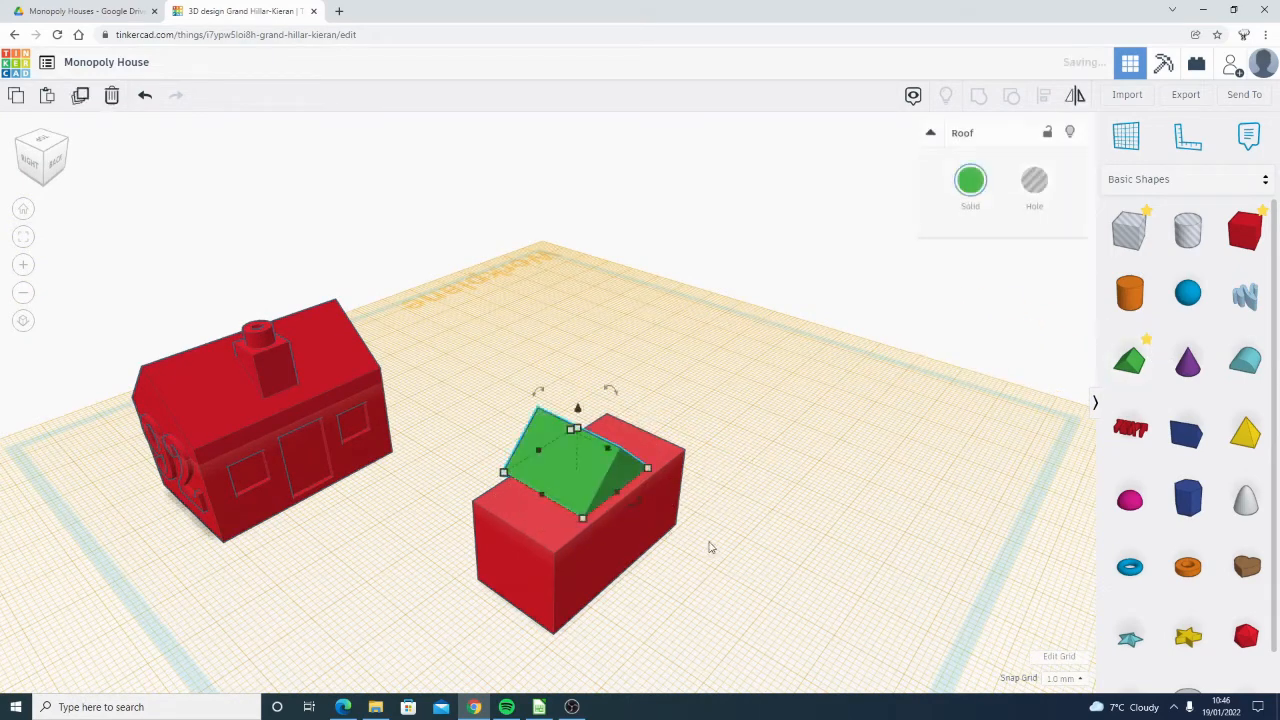
# Rotate the roof 90° horizontally so its ridge runs along the length of the box
pyautogui.moveTo(710, 547); pyautogui.dragTo(636, 440, button='right')
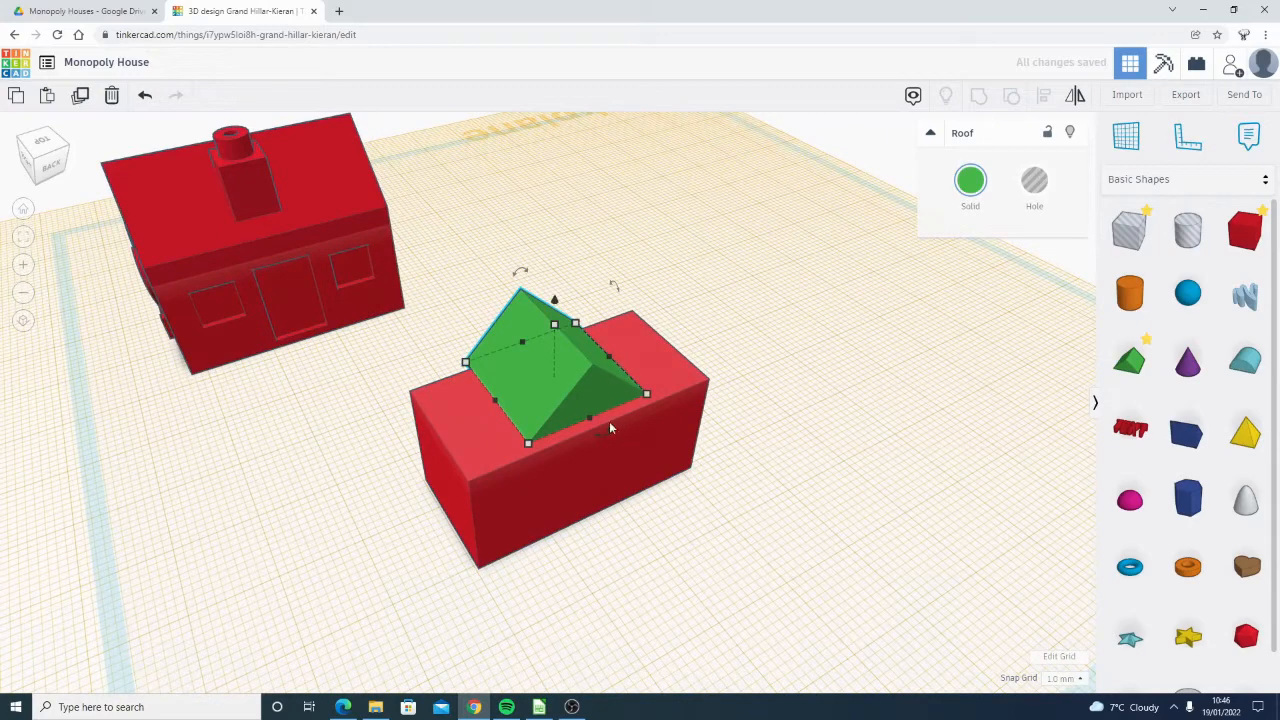
pyautogui.moveTo(608, 430)
pyautogui.click(607, 438)
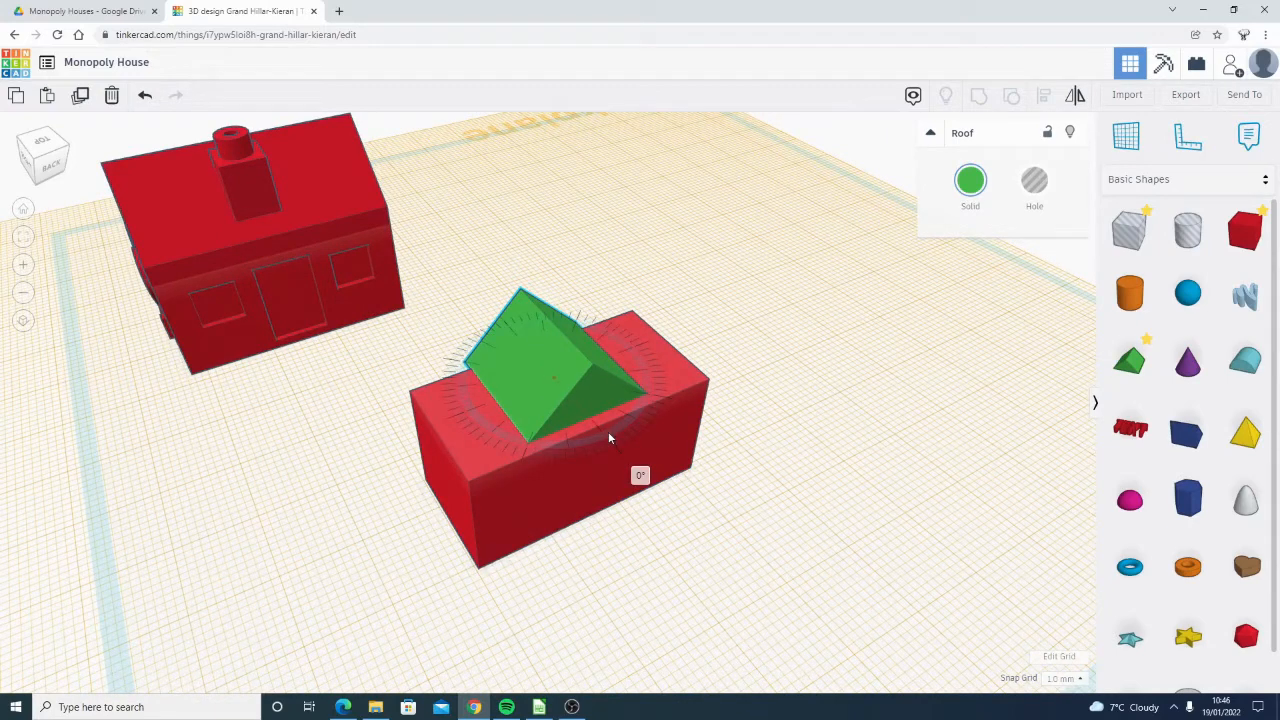
pyautogui.moveTo(608, 437); pyautogui.dragTo(514, 403)
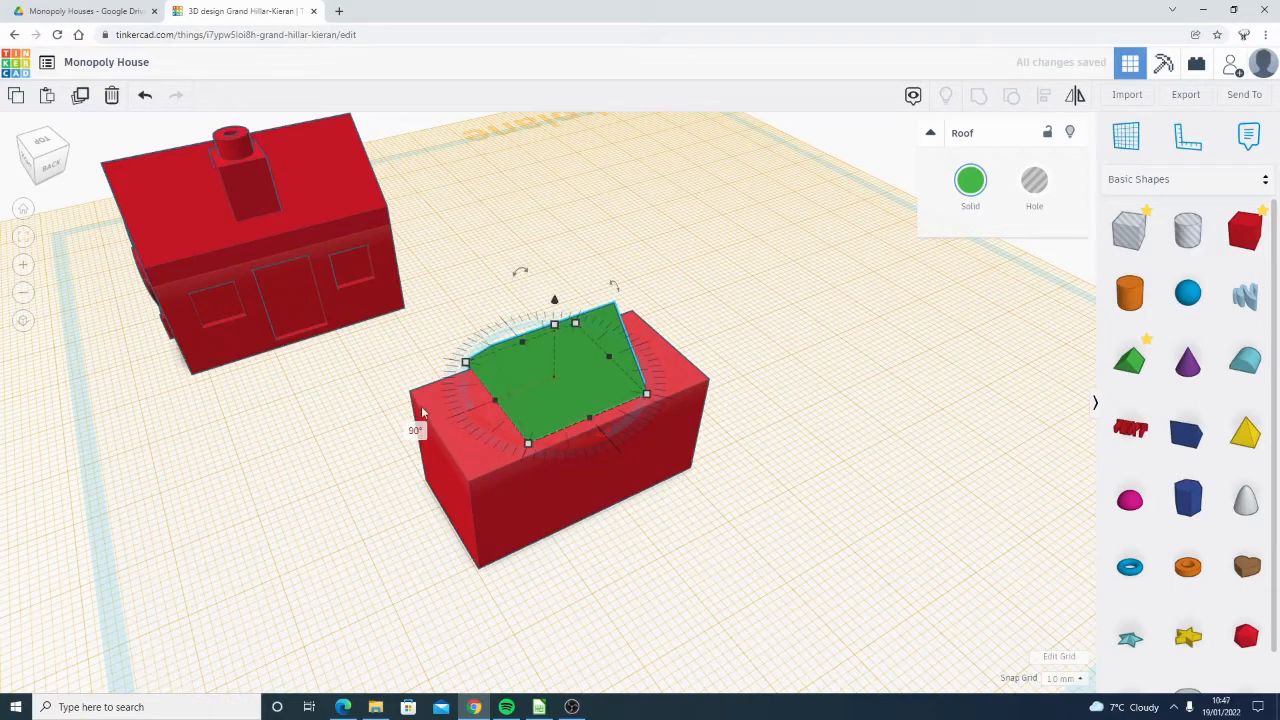
# Set the roof's length along its ridge to 40 mm to match the box
pyautogui.moveTo(486, 323); pyautogui.dragTo(600, 380, button='right')
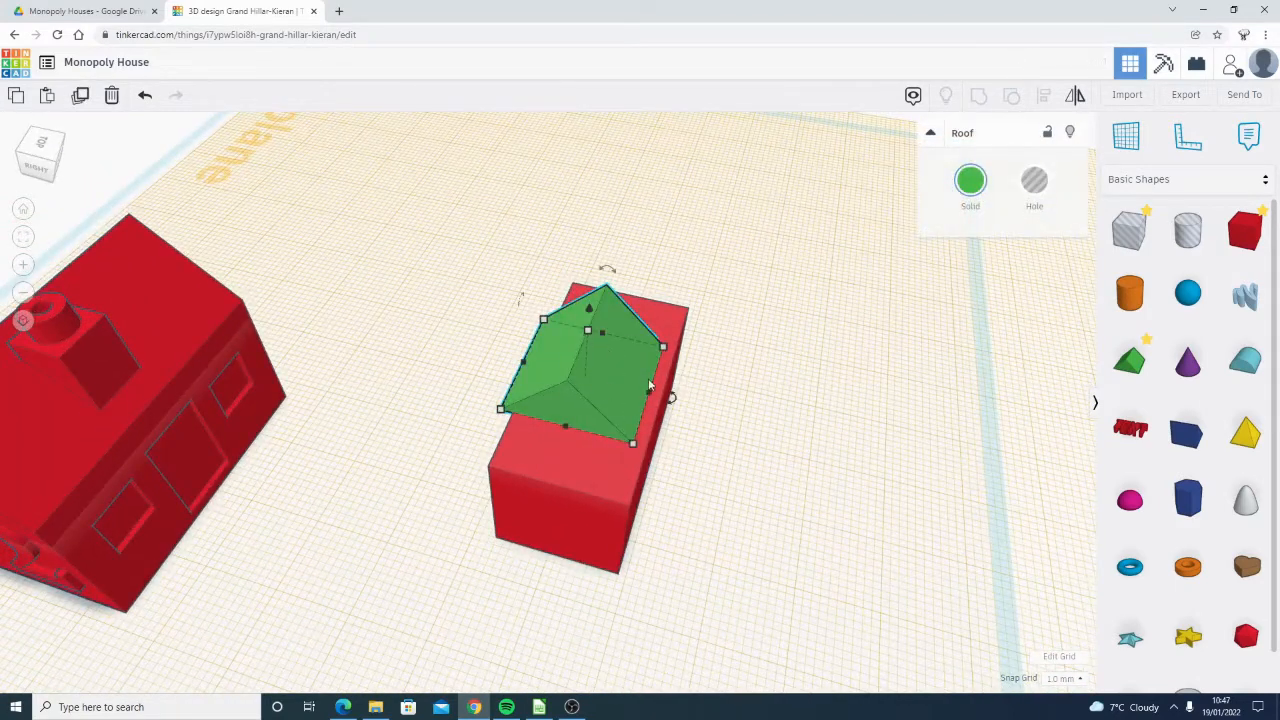
pyautogui.click(586, 484)
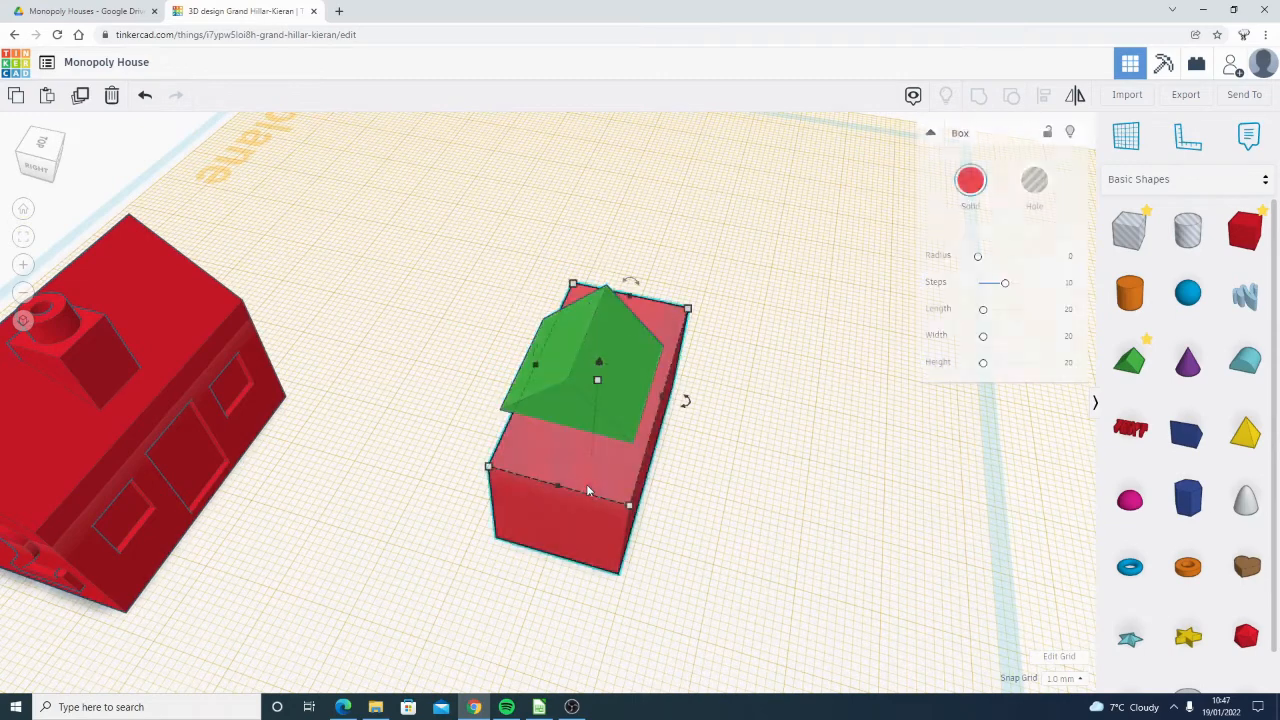
pyautogui.click(625, 372)
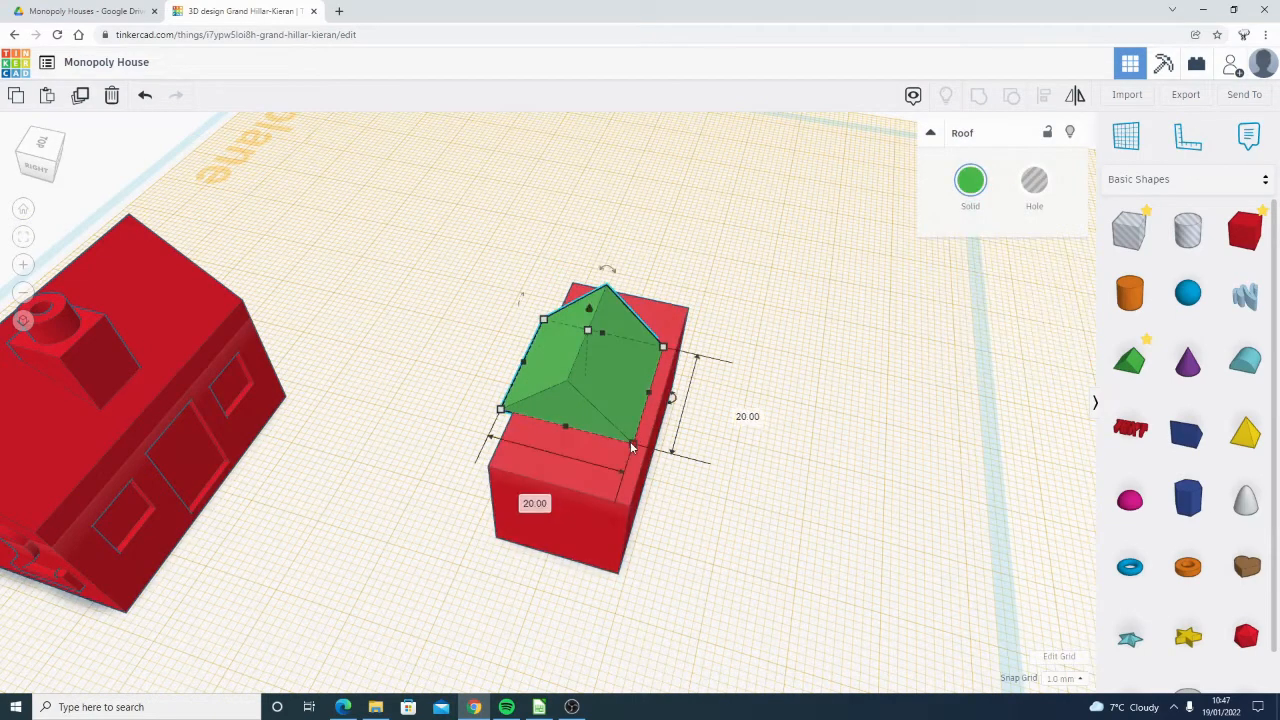
pyautogui.click(580, 490)
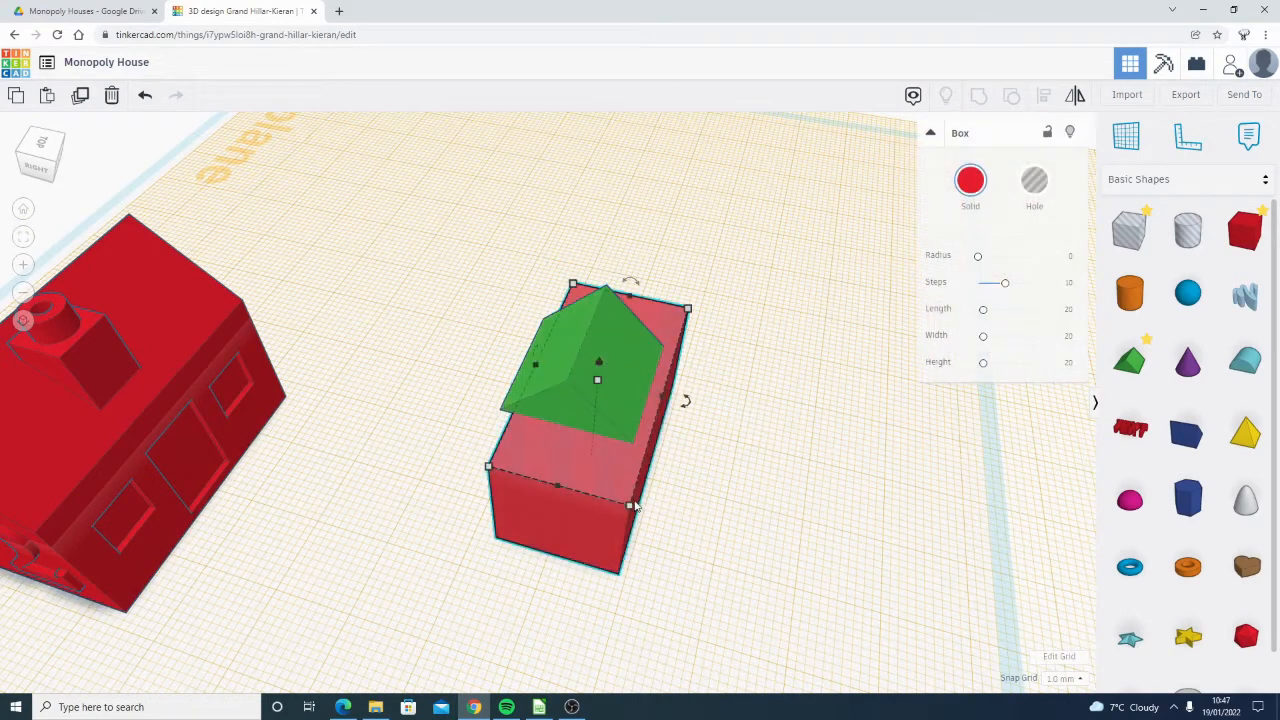
pyautogui.click(630, 416)
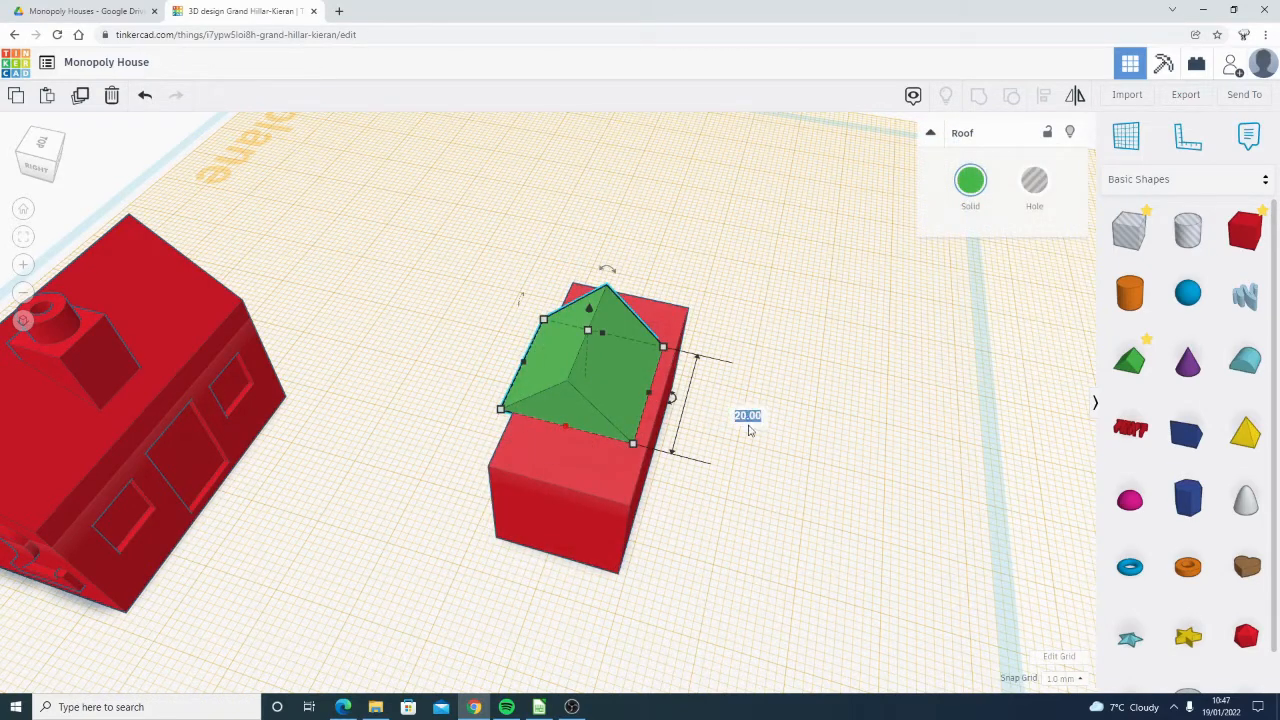
pyautogui.press('Return')
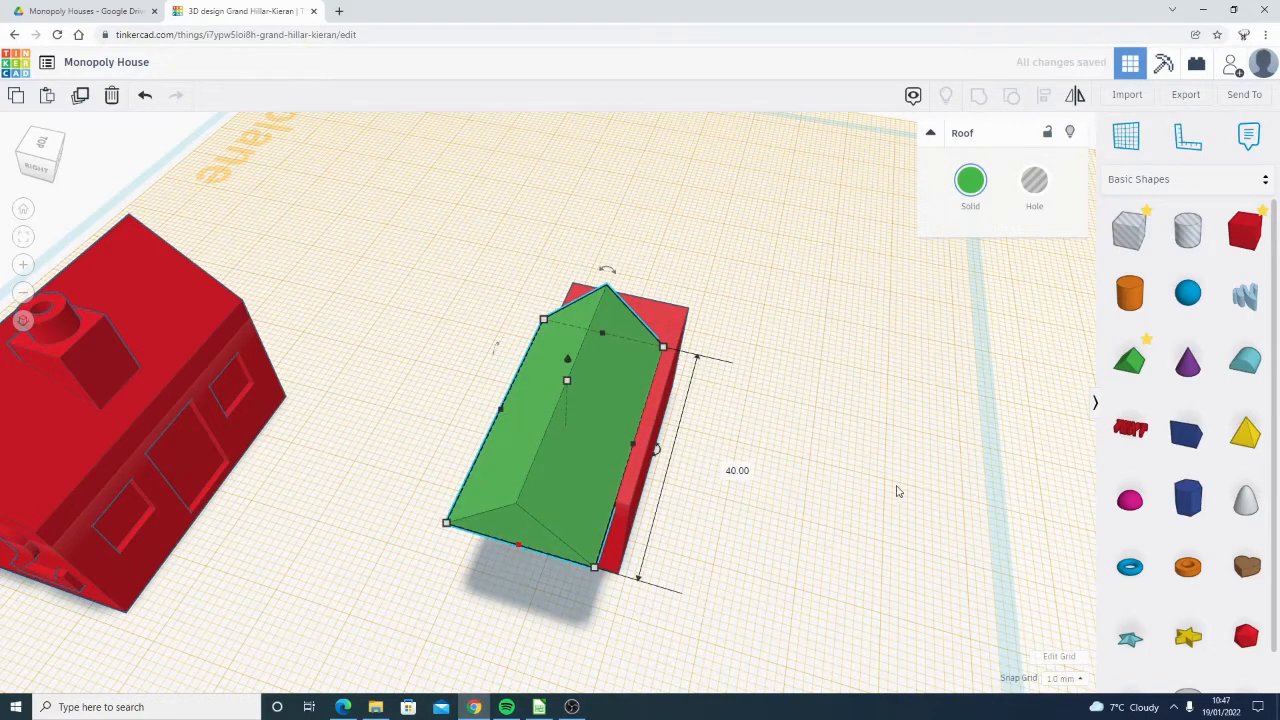
# Try to line up the roof with the box by nudging it in small increments
pyautogui.moveTo(894, 491); pyautogui.dragTo(797, 476, button='right')
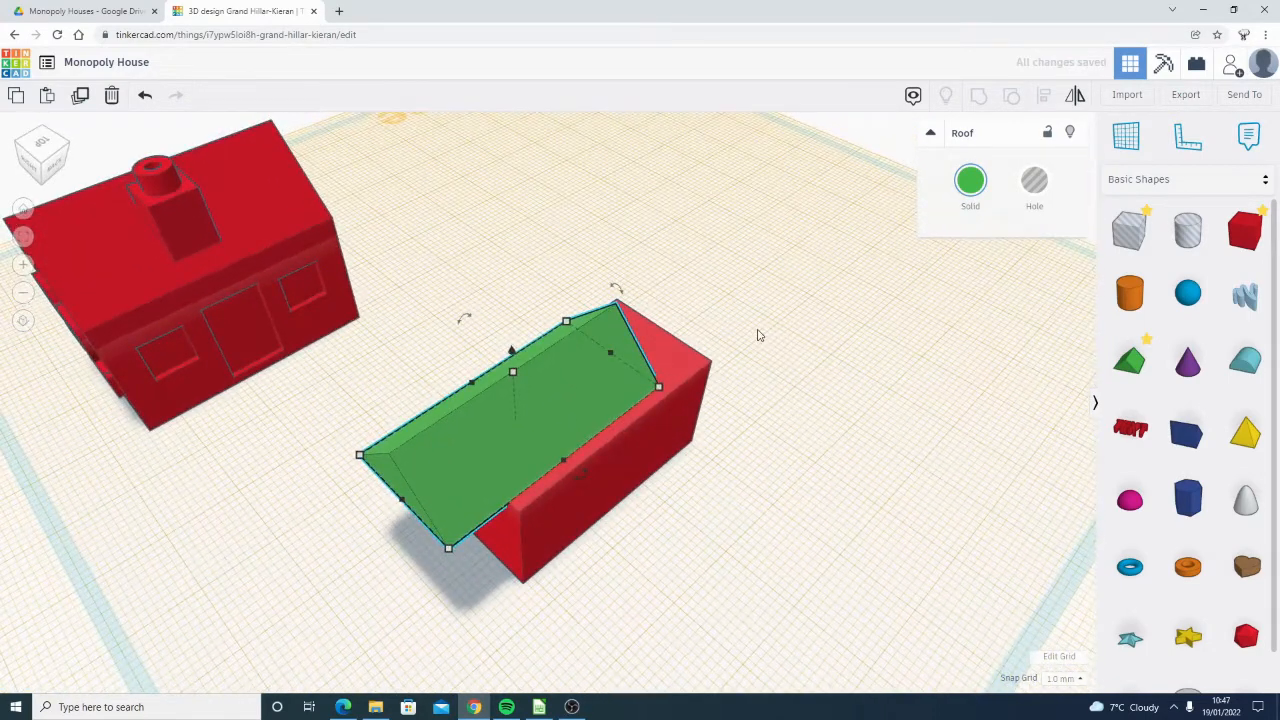
pyautogui.press('Up')
pyautogui.press('Up')
pyautogui.press('Down')
pyautogui.press('Down')
pyautogui.press('Right')
pyautogui.press('Right')
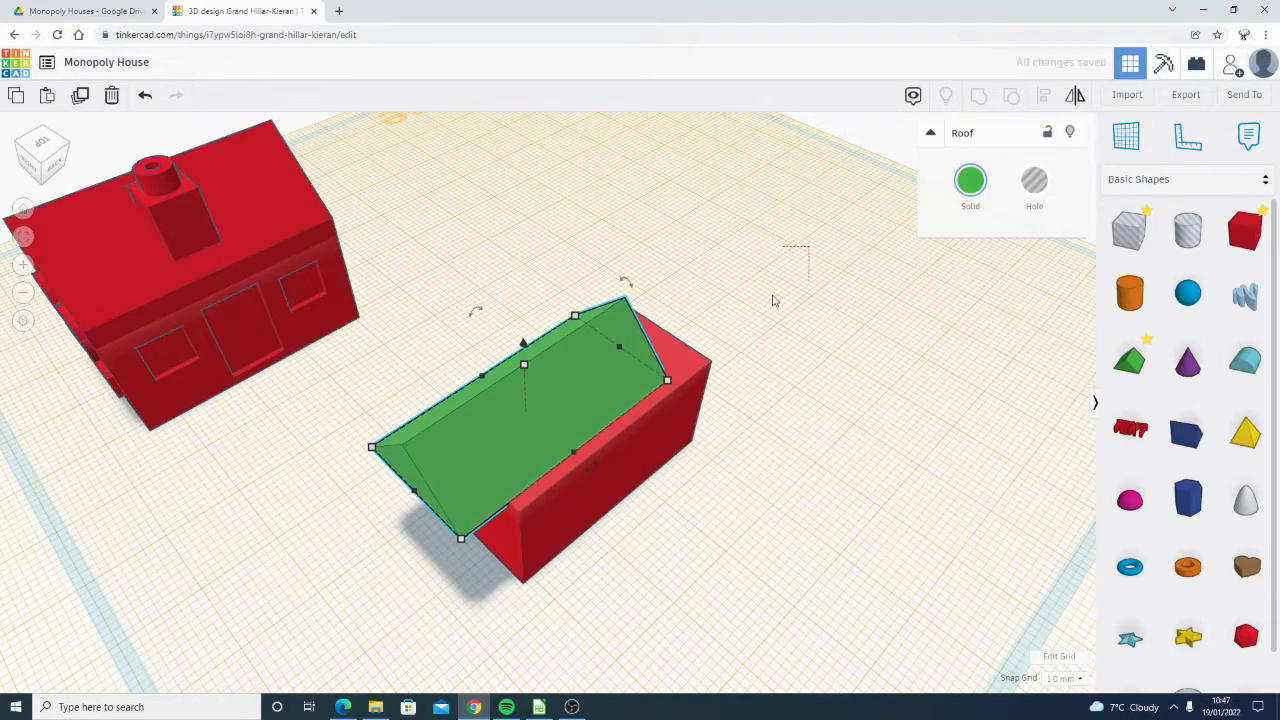
# Select the roof and the box together and align their centres along the length of the box
pyautogui.moveTo(701, 373); pyautogui.dragTo(517, 505)
pyautogui.click(1046, 101)
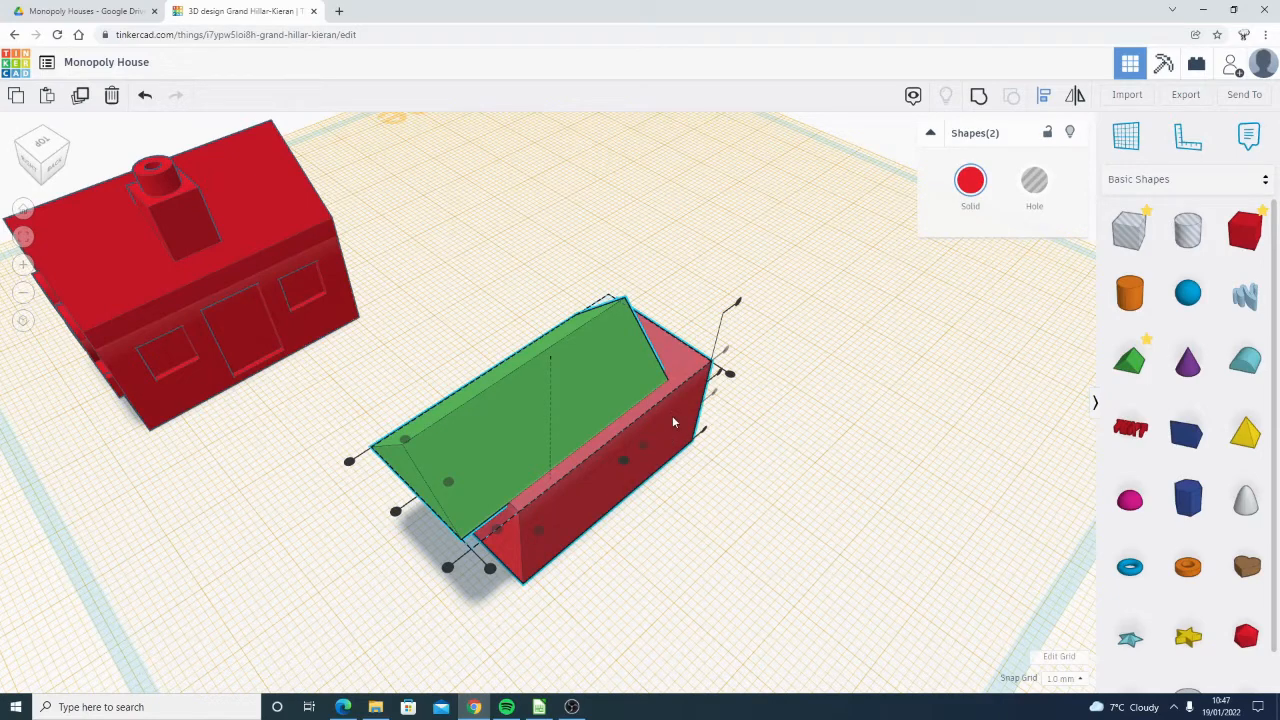
pyautogui.click(671, 434)
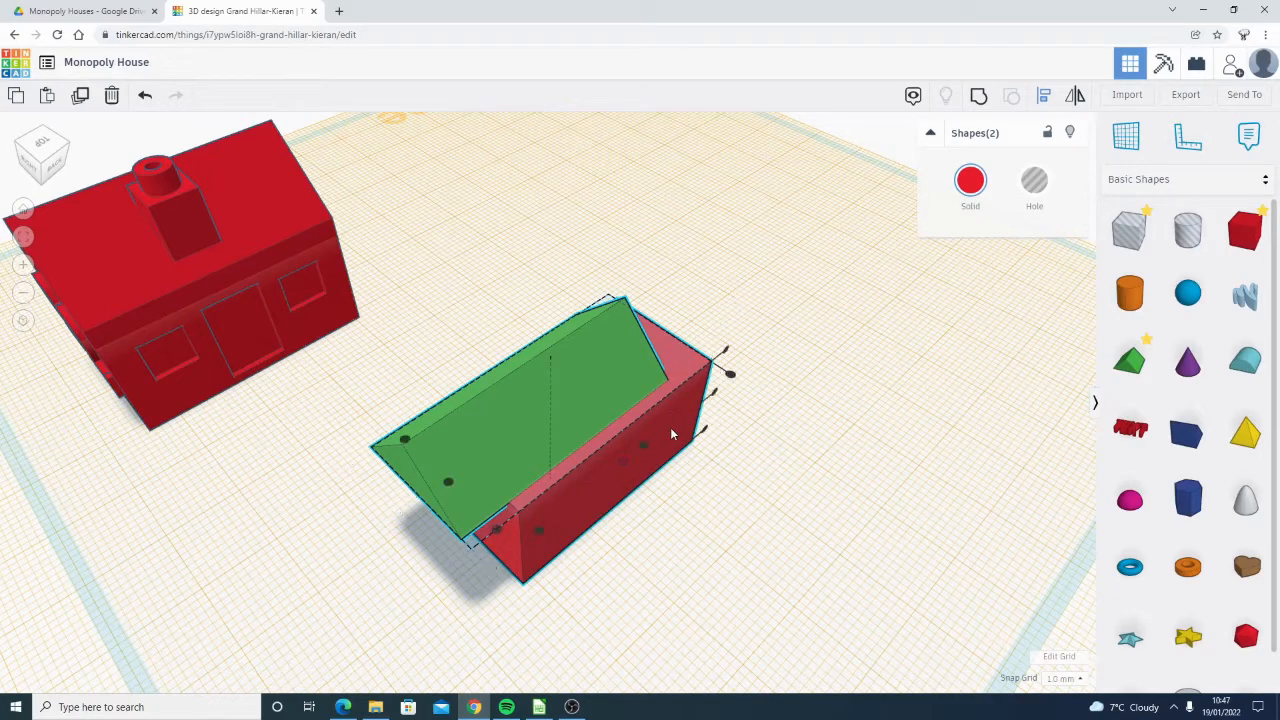
pyautogui.moveTo(657, 486); pyautogui.dragTo(586, 494, button='right')
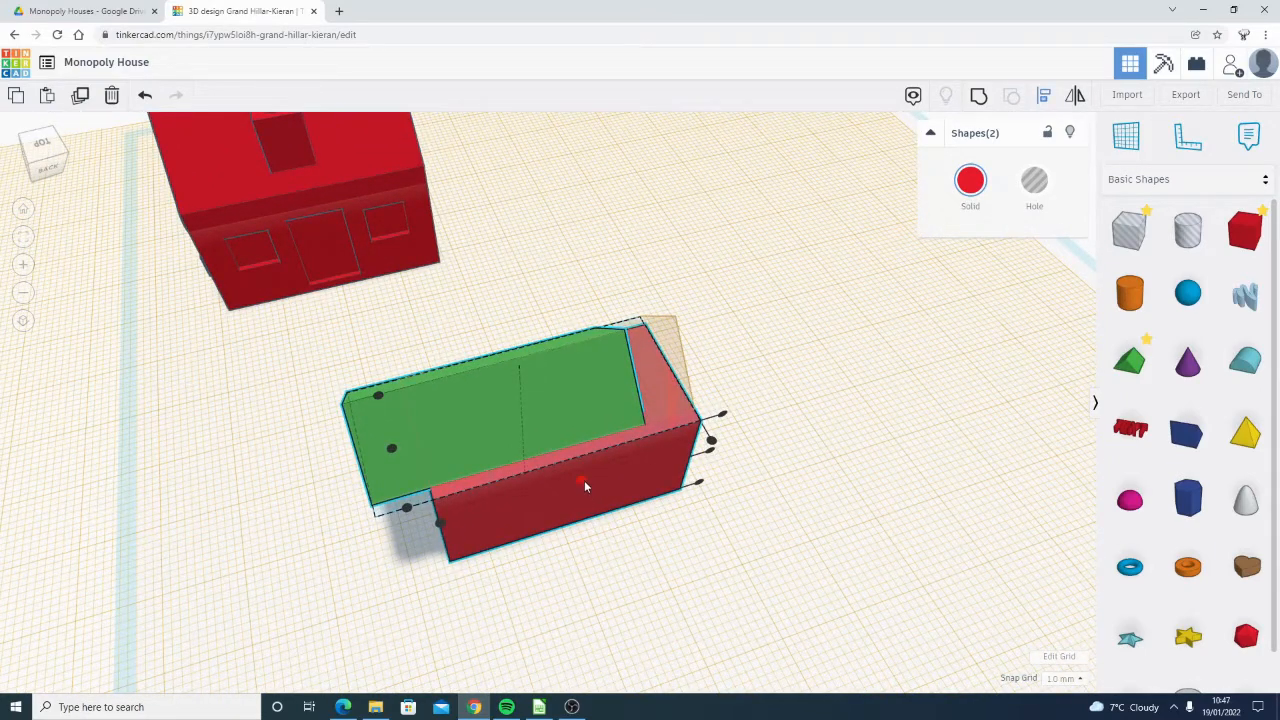
pyautogui.moveTo(660, 531); pyautogui.dragTo(527, 486, button='right')
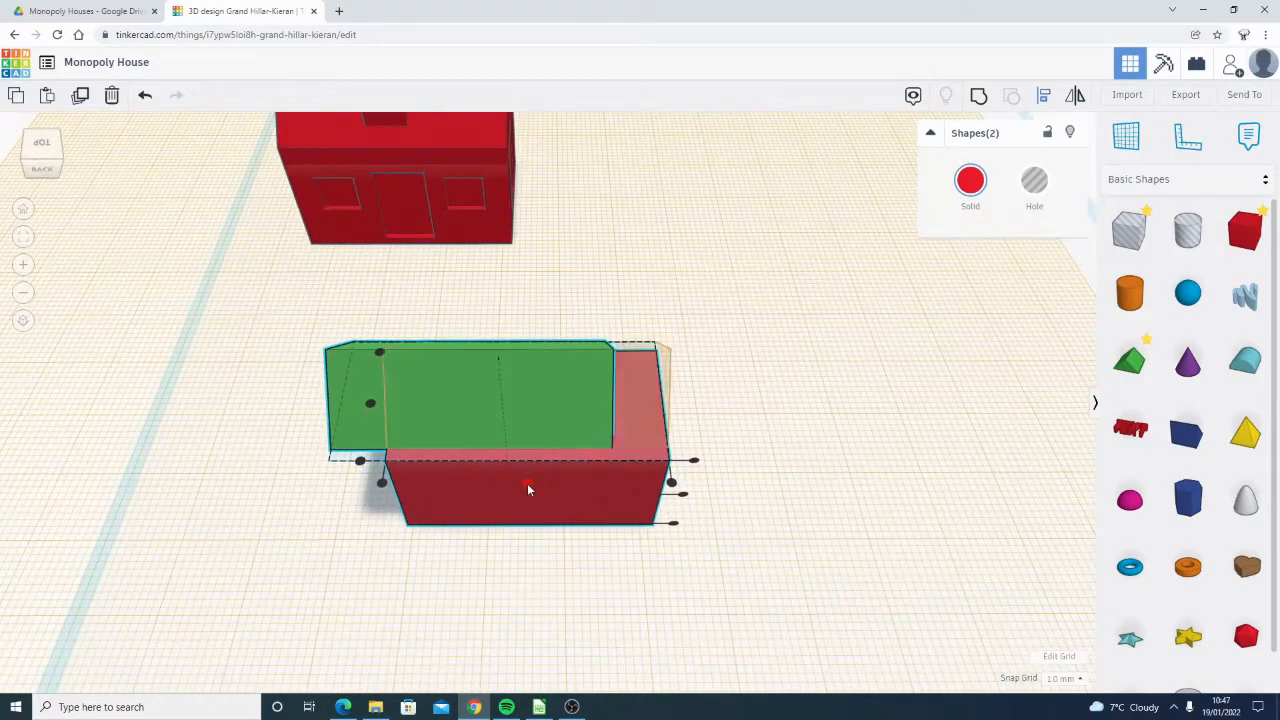
pyautogui.click(528, 486)
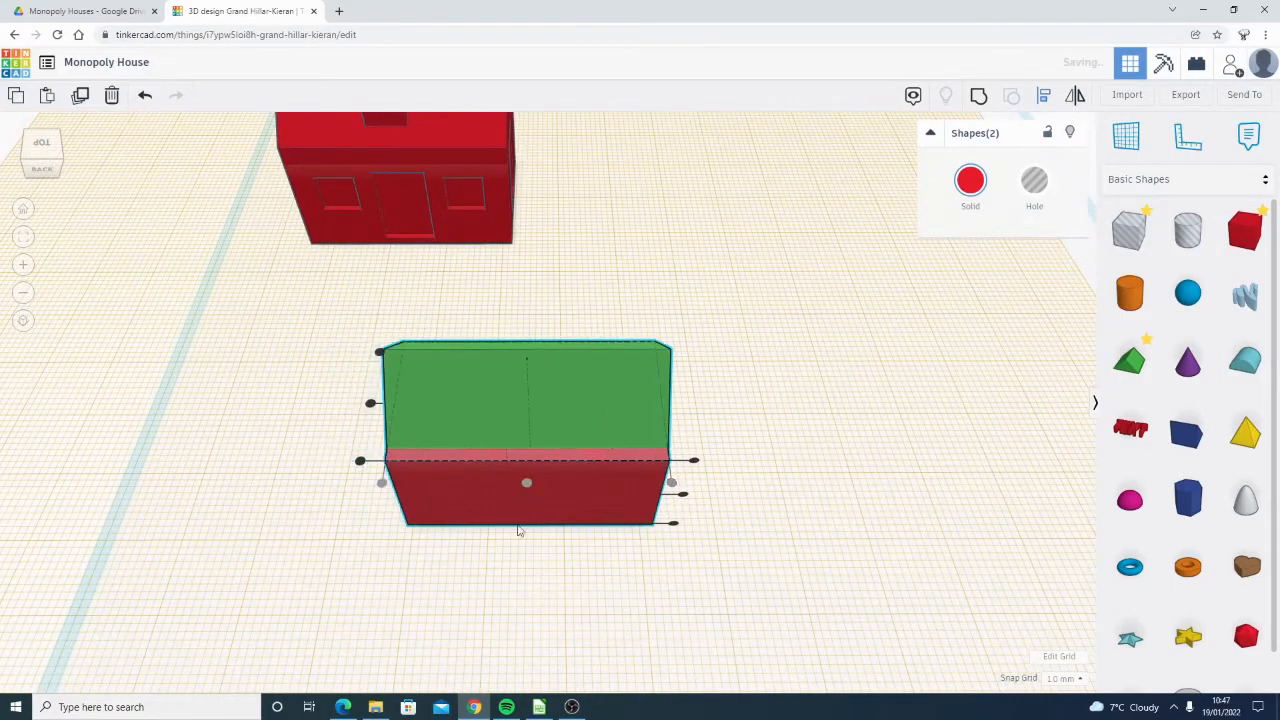
# Check from several sides how the roof sits on the box and compare it with the Monopoly house reference photos in Google Drive
pyautogui.moveTo(528, 486); pyautogui.dragTo(843, 527, button='right')
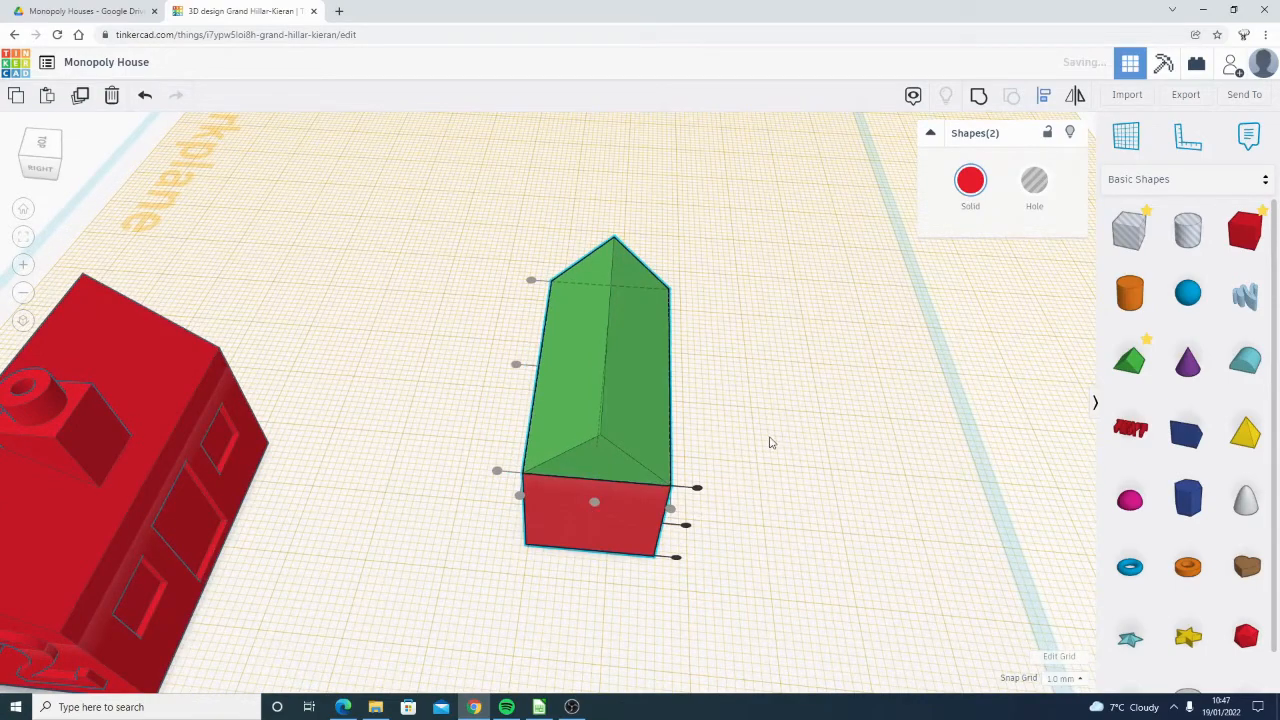
pyautogui.click(796, 538)
pyautogui.moveTo(796, 538); pyautogui.dragTo(823, 437, button='right')
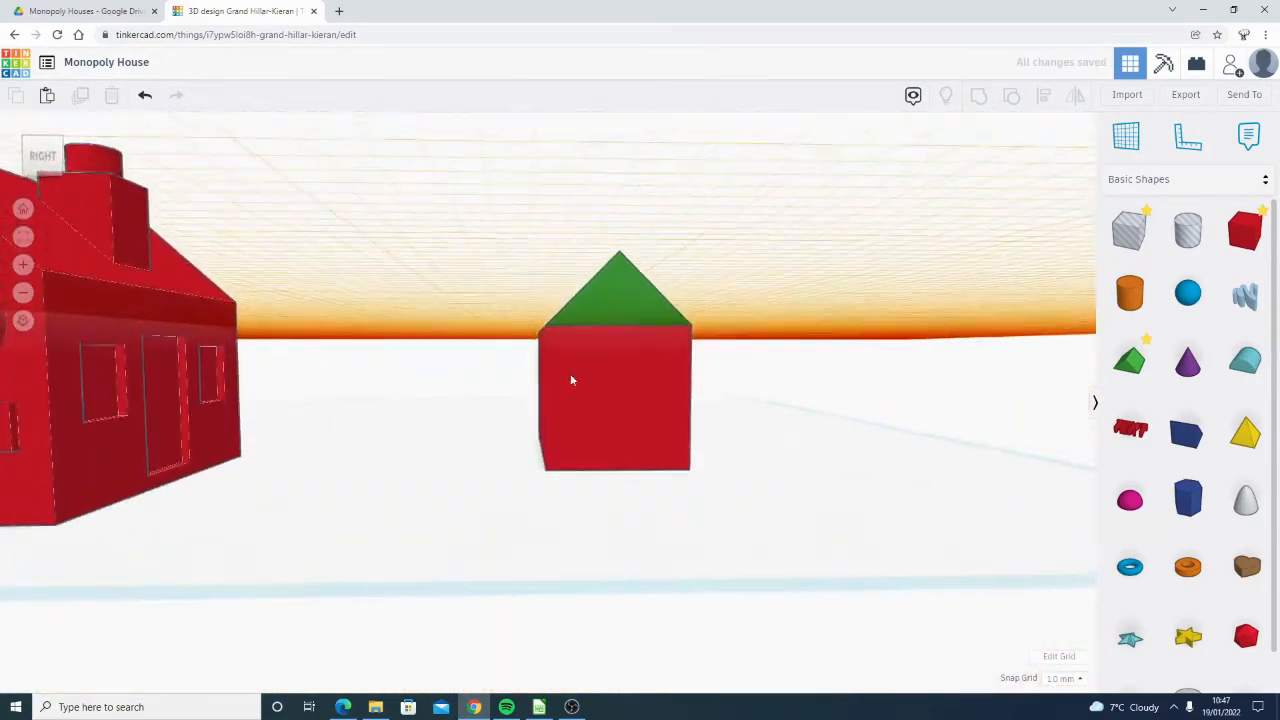
pyautogui.moveTo(446, 358)
pyautogui.mouseDown(button='right')
pyautogui.moveTo(560, 349)
pyautogui.moveTo(706, 389)
pyautogui.moveTo(438, 382)
pyautogui.mouseUp(button='right')
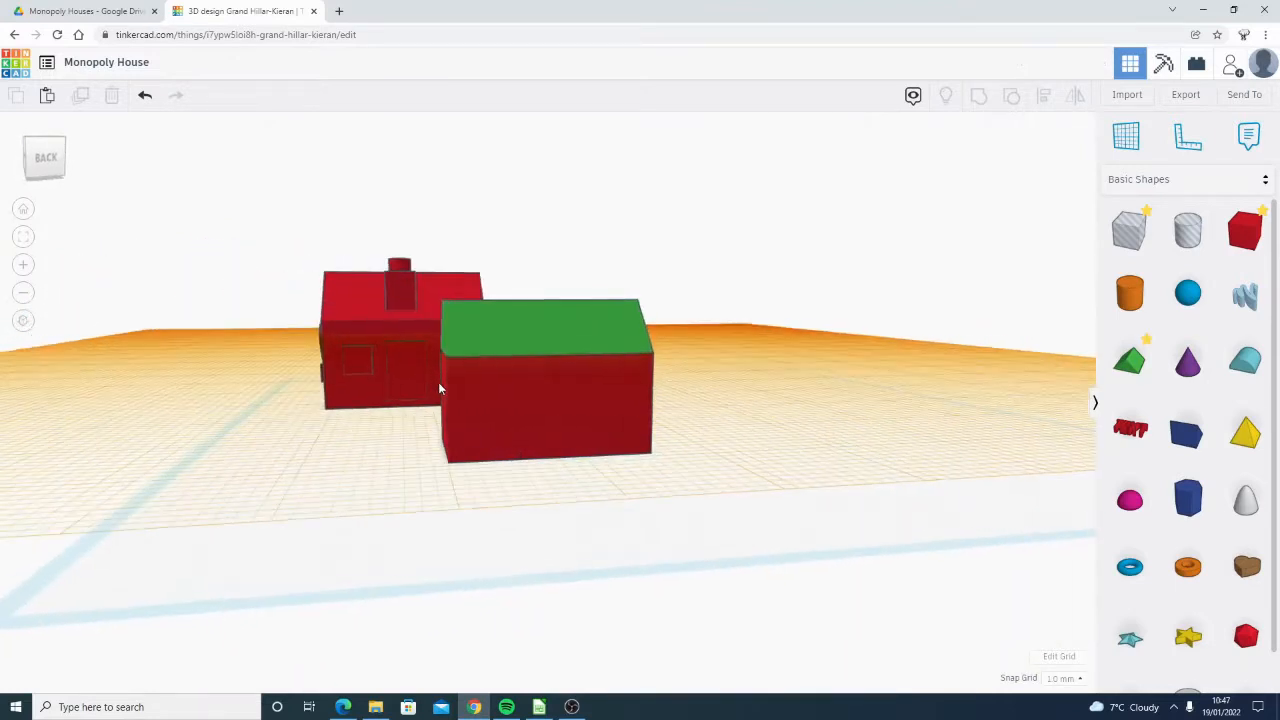
pyautogui.click(86, 8)
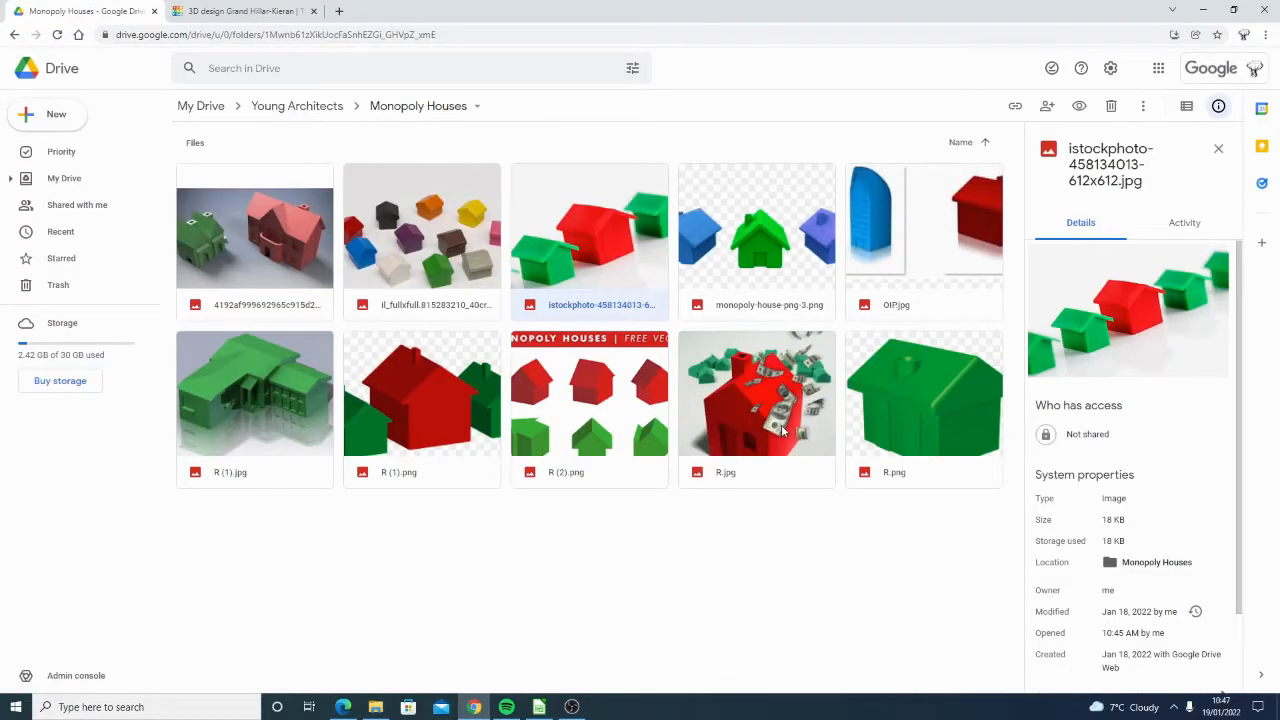
pyautogui.click(243, 8)
pyautogui.moveTo(731, 337); pyautogui.dragTo(526, 408, button='right')
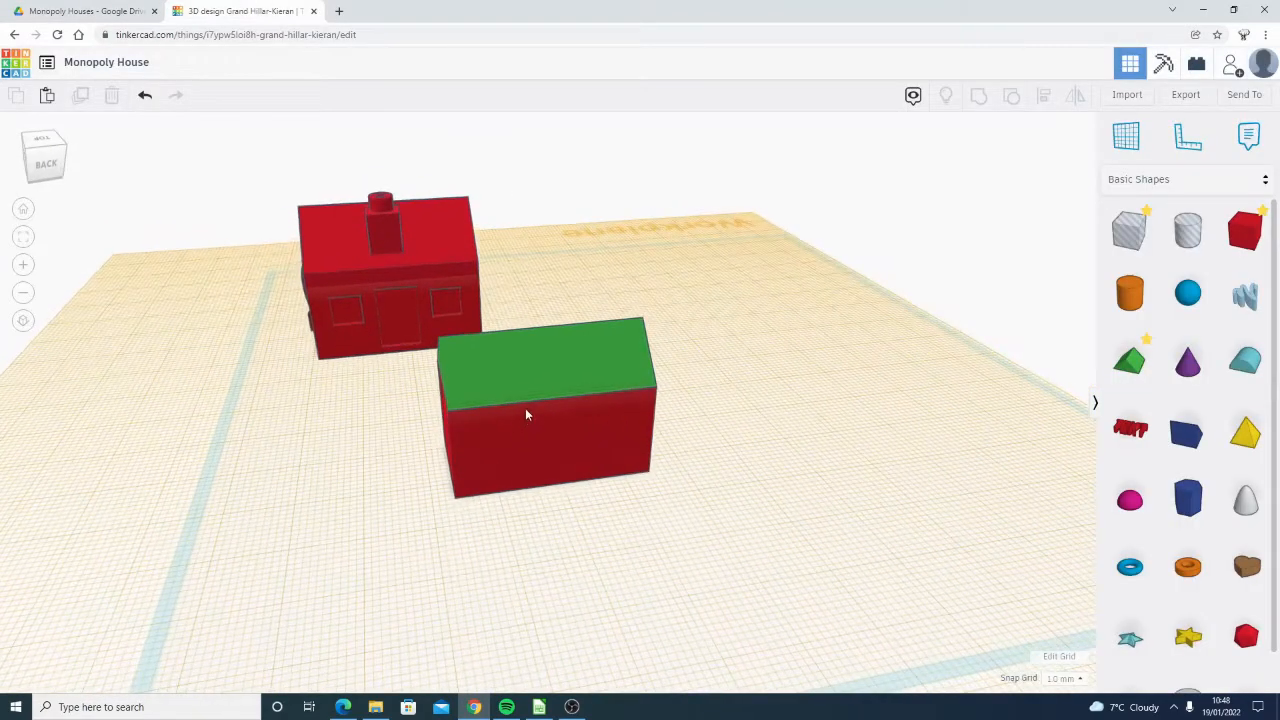
pyautogui.scroll(3, 527, 406)
pyautogui.moveTo(668, 404); pyautogui.dragTo(700, 396, button='right')
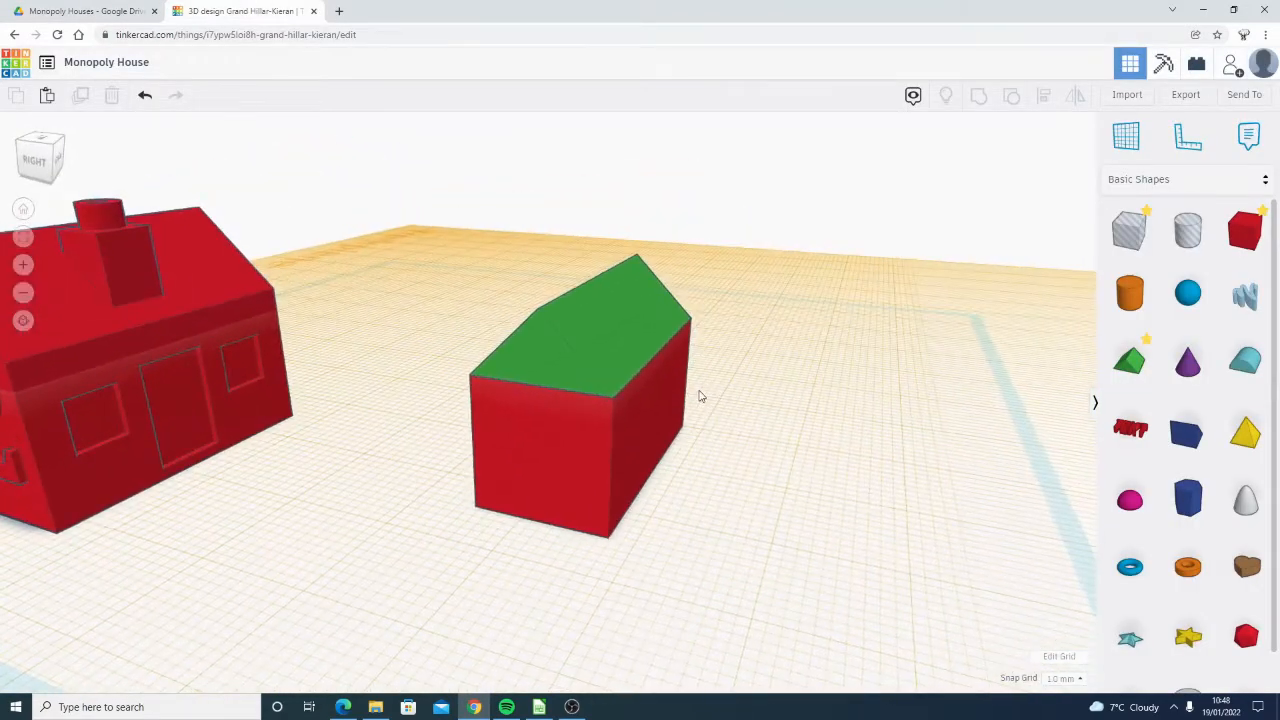
pyautogui.scroll(-2, 367, 254)
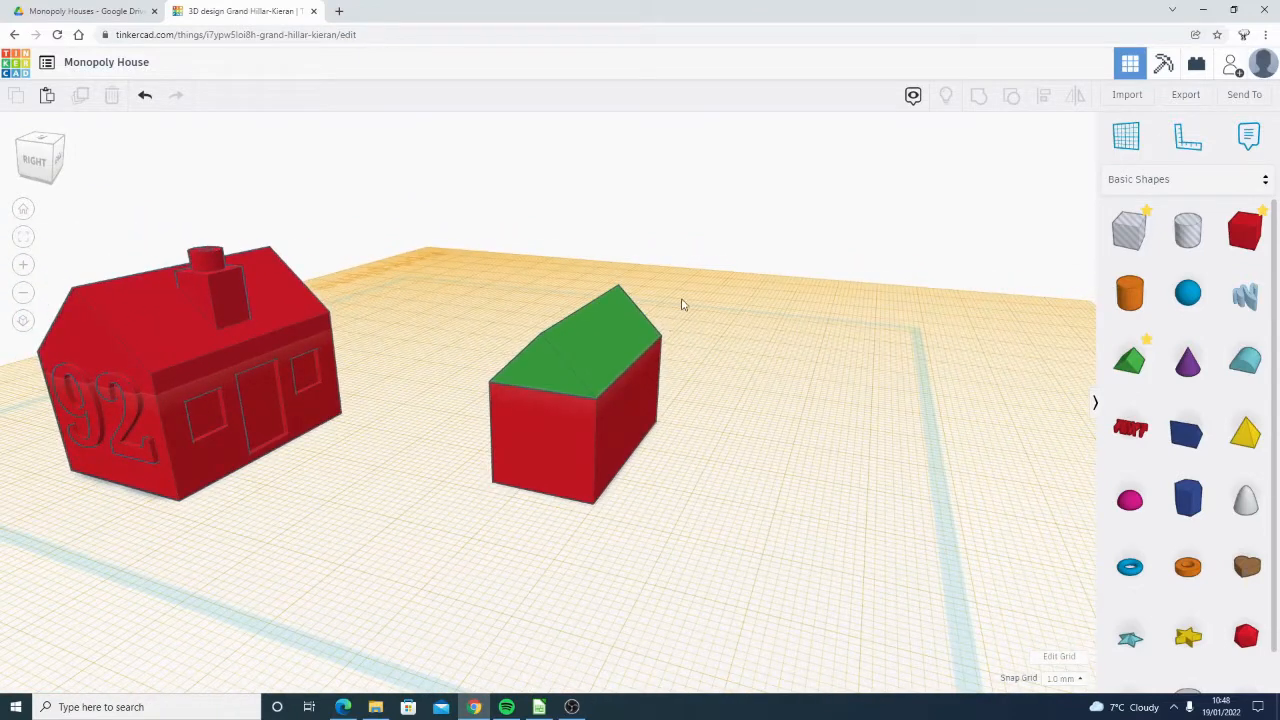
# Group the roof and box into one house shape and change its solid colour to light grey
pyautogui.click(566, 425)
pyautogui.click(978, 97)
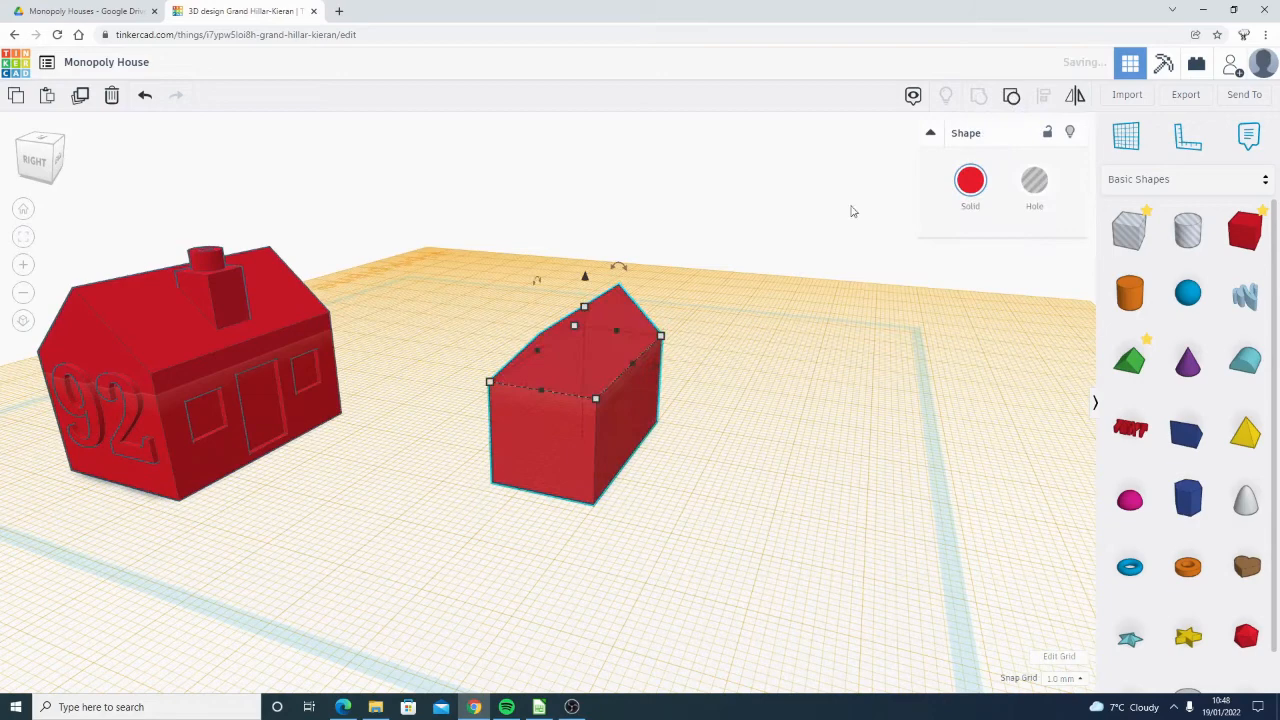
pyautogui.click(970, 180)
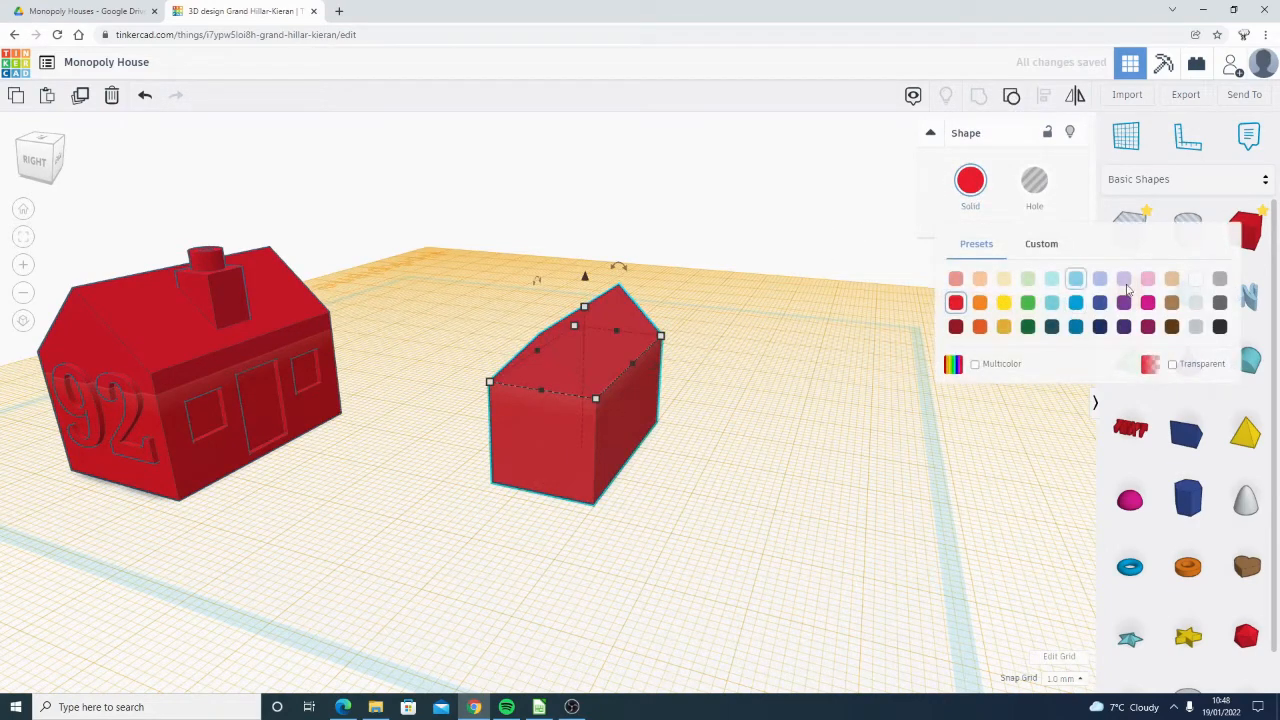
pyautogui.click(1197, 305)
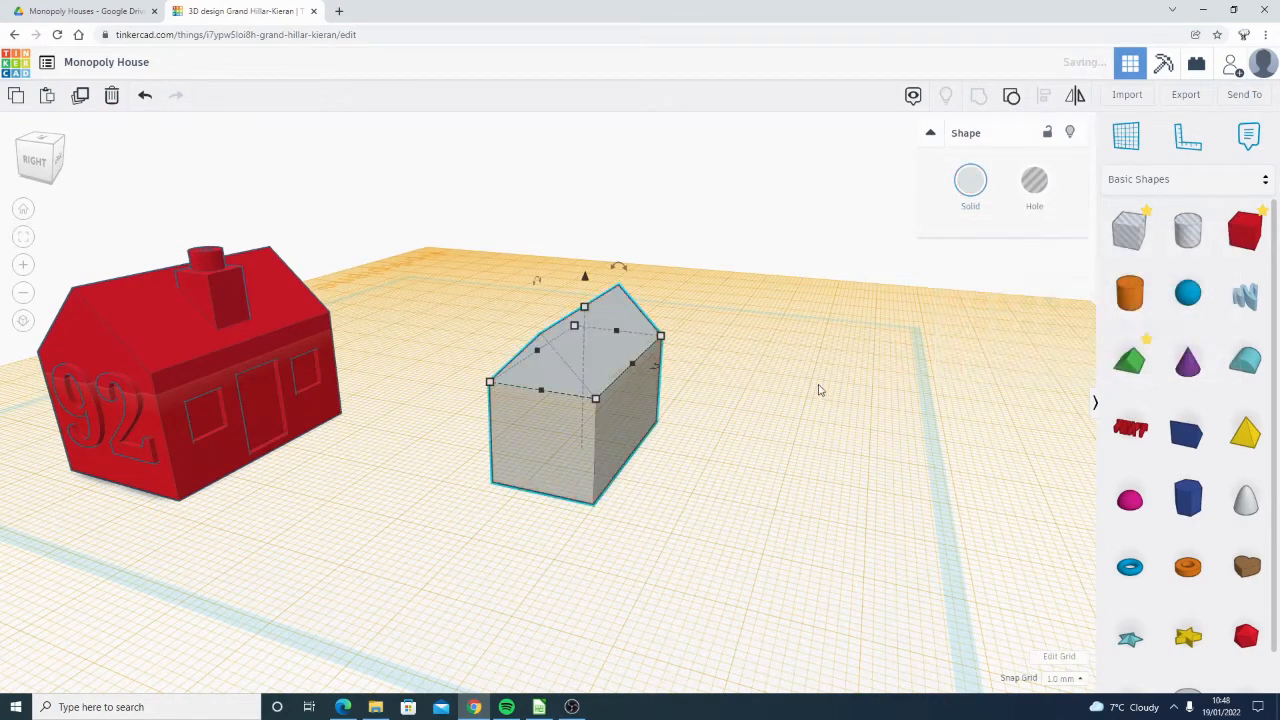
pyautogui.click(780, 268)
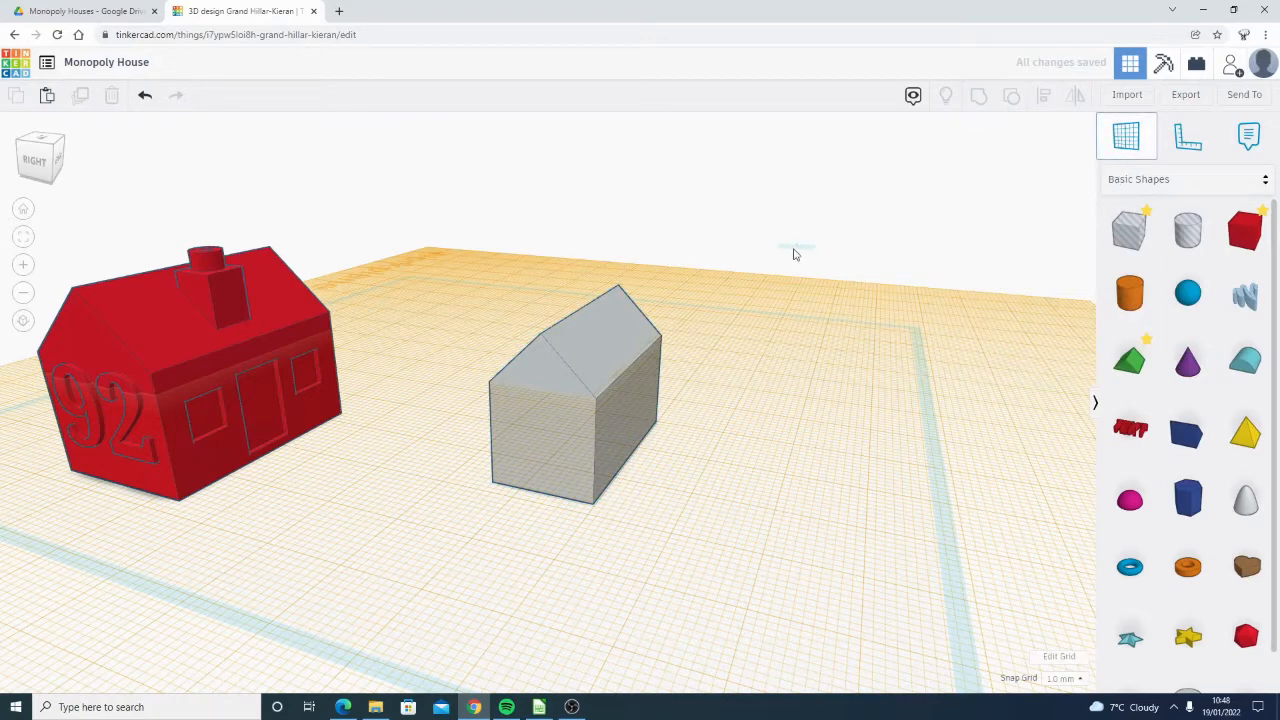
# Place a workplane on the grey house's long side wall, using the finished red house as the guide for the door wall
pyautogui.moveTo(773, 259)
pyautogui.mouseDown(button='right')
pyautogui.moveTo(517, 474)
pyautogui.moveTo(652, 473)
pyautogui.moveTo(803, 443)
pyautogui.moveTo(597, 463)
pyautogui.moveTo(535, 432)
pyautogui.moveTo(494, 343)
pyautogui.moveTo(560, 354)
pyautogui.moveTo(637, 422)
pyautogui.mouseUp(button='right')
pyautogui.moveTo(313, 373)
pyautogui.mouseDown(button='right')
pyautogui.moveTo(391, 417)
pyautogui.moveTo(280, 391)
pyautogui.moveTo(220, 400)
pyautogui.moveTo(474, 480)
pyautogui.mouseUp(button='right')
pyautogui.scroll(6, 474, 480)
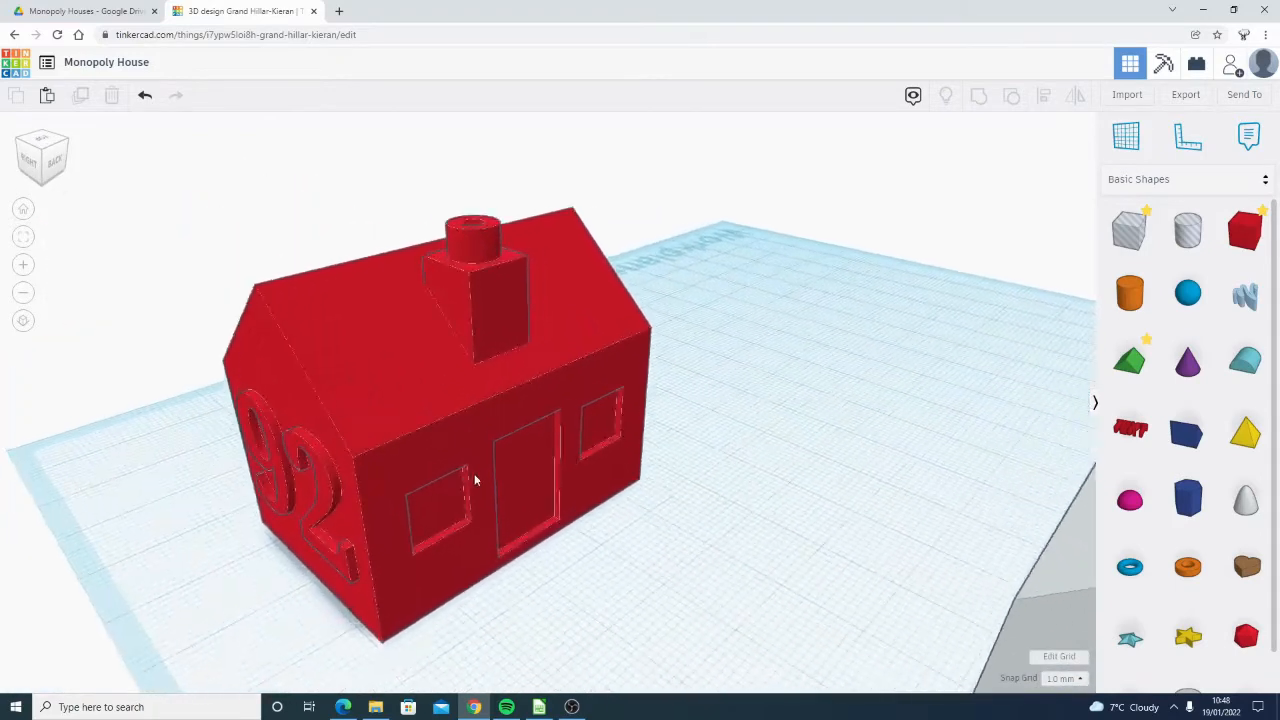
pyautogui.scroll(-7, 583, 506)
pyautogui.moveTo(788, 490); pyautogui.dragTo(633, 350, button='right')
pyautogui.scroll(-5, 590, 300)
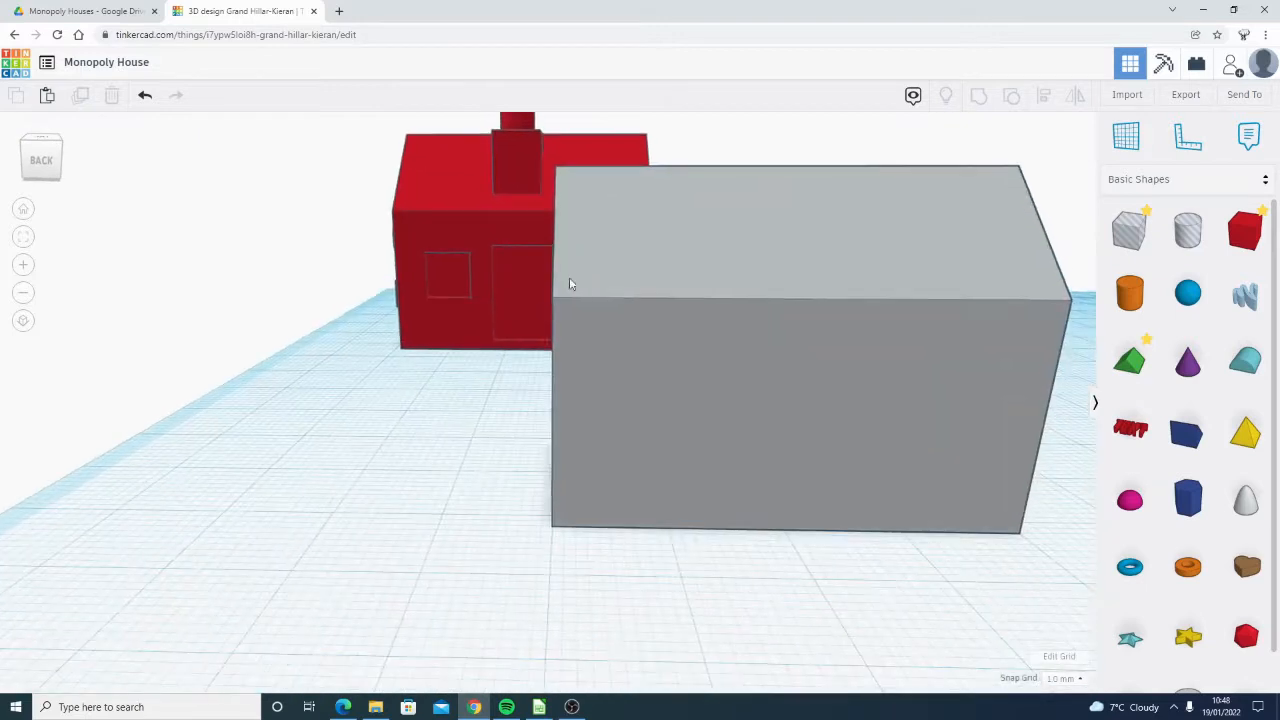
pyautogui.click(1126, 138)
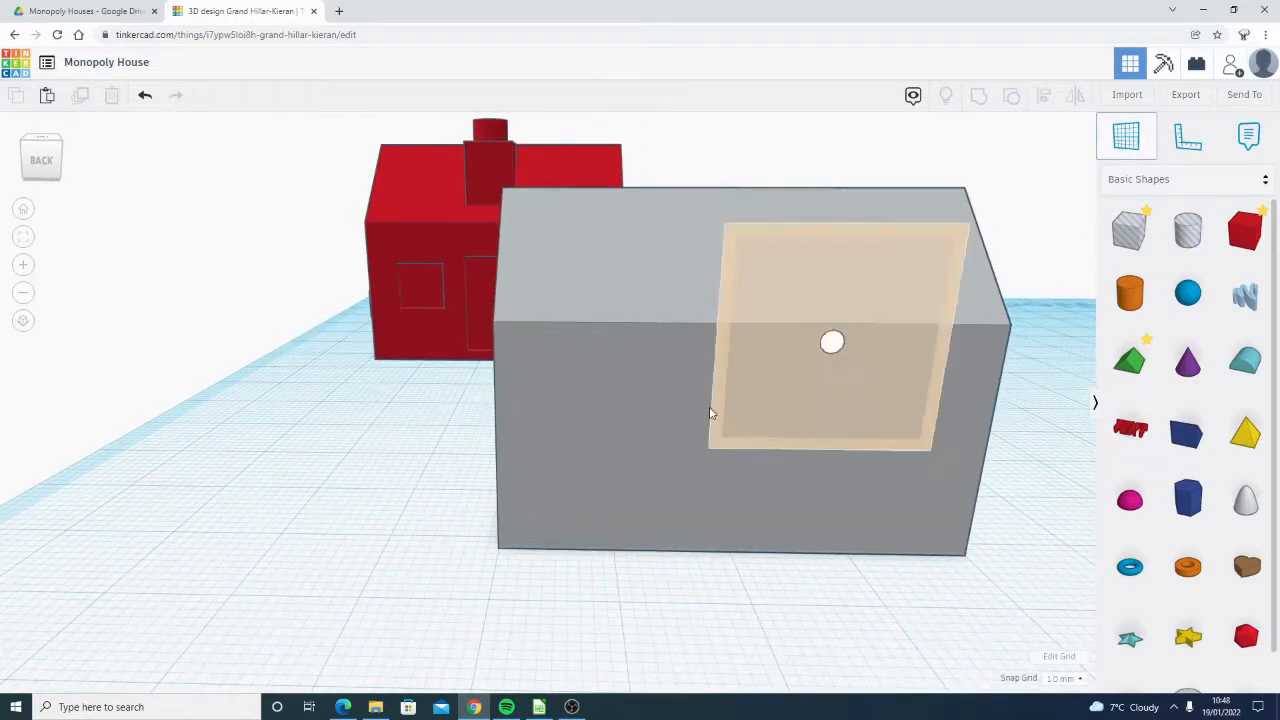
pyautogui.click(744, 446)
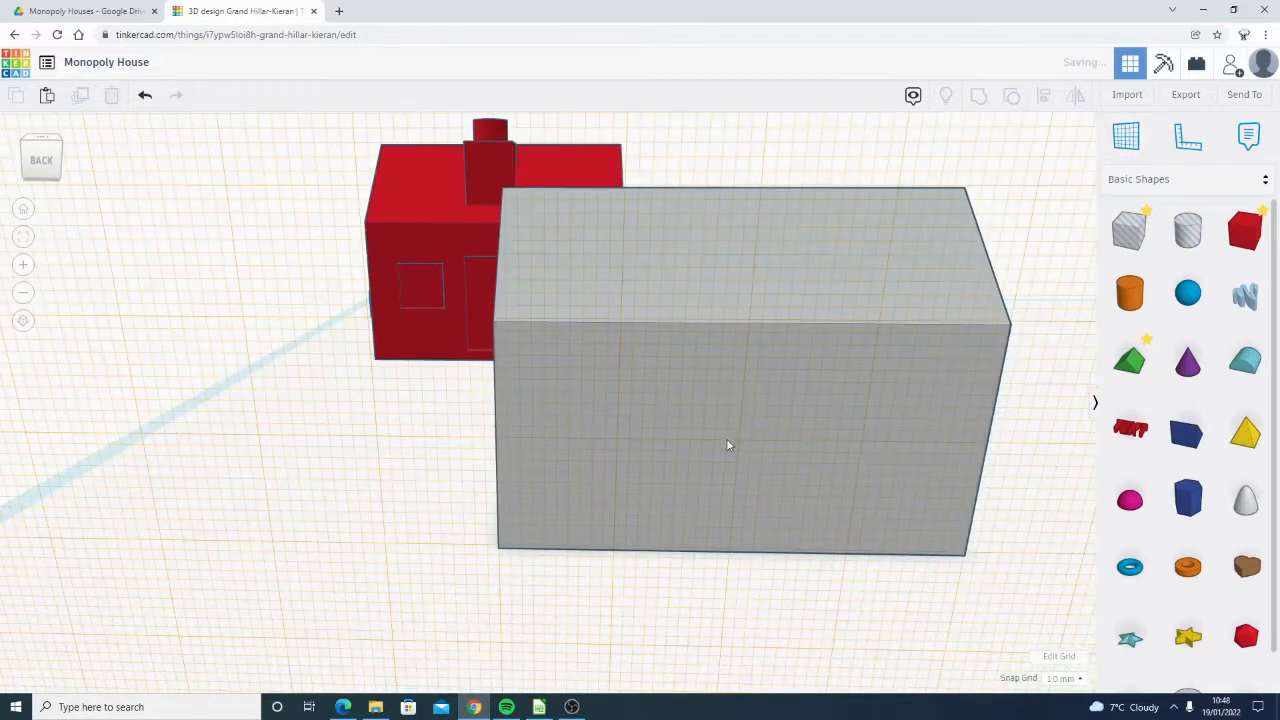
# Add a box hole shape onto the grey house's long wall for the door
pyautogui.moveTo(678, 472); pyautogui.dragTo(731, 453, button='right')
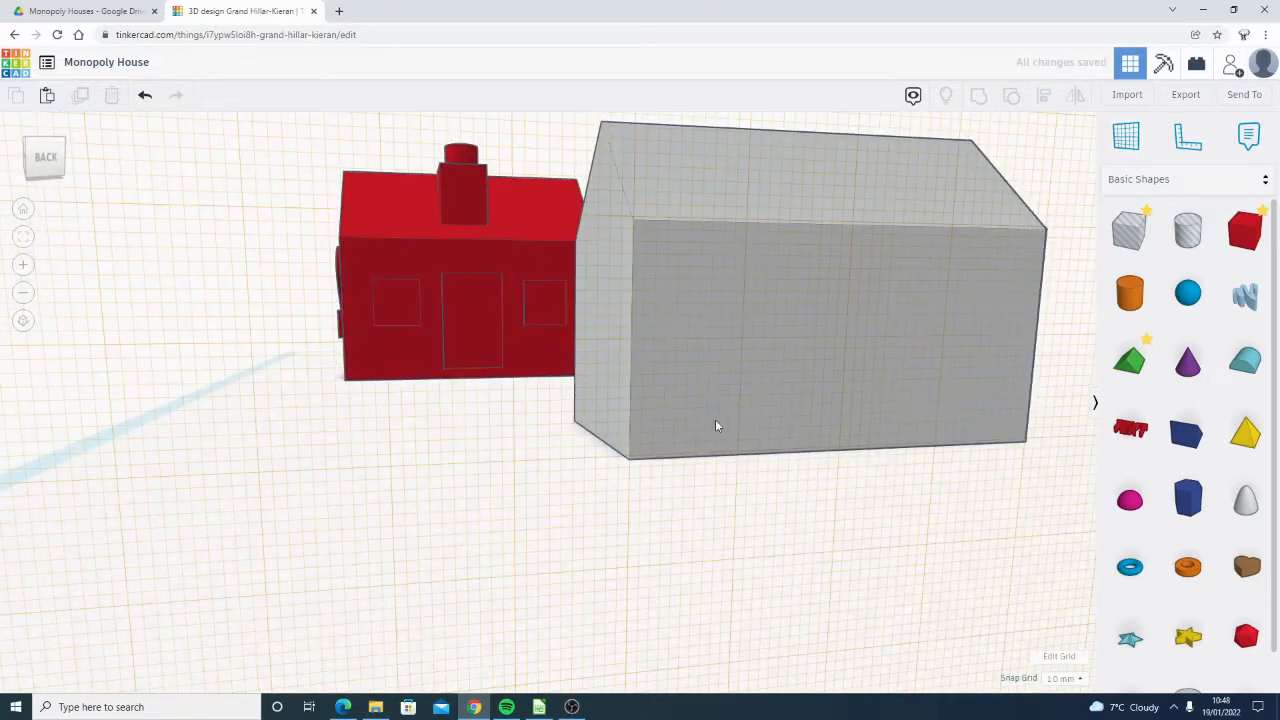
pyautogui.click(1144, 242)
pyautogui.click(852, 342)
pyautogui.moveTo(894, 440); pyautogui.dragTo(813, 440, button='right')
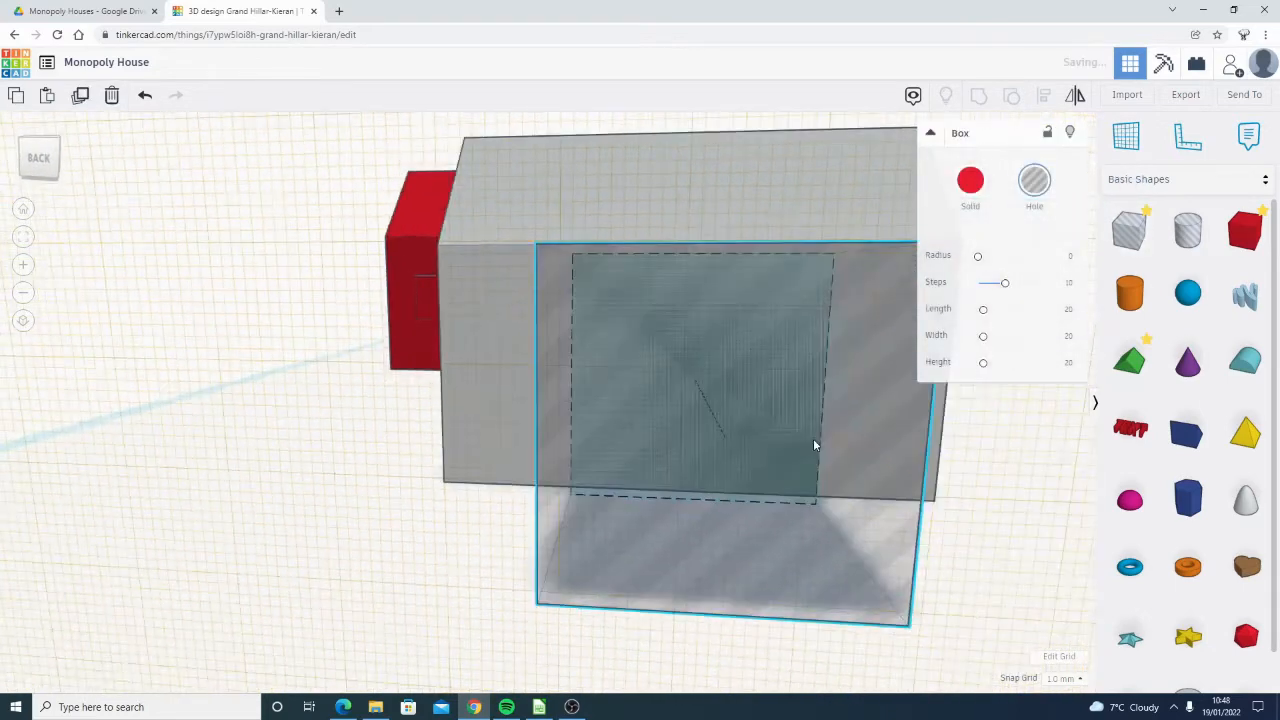
# Resize the hole box to door proportions, 8 mm wide and 16 mm high
pyautogui.moveTo(830, 386); pyautogui.dragTo(687, 384)
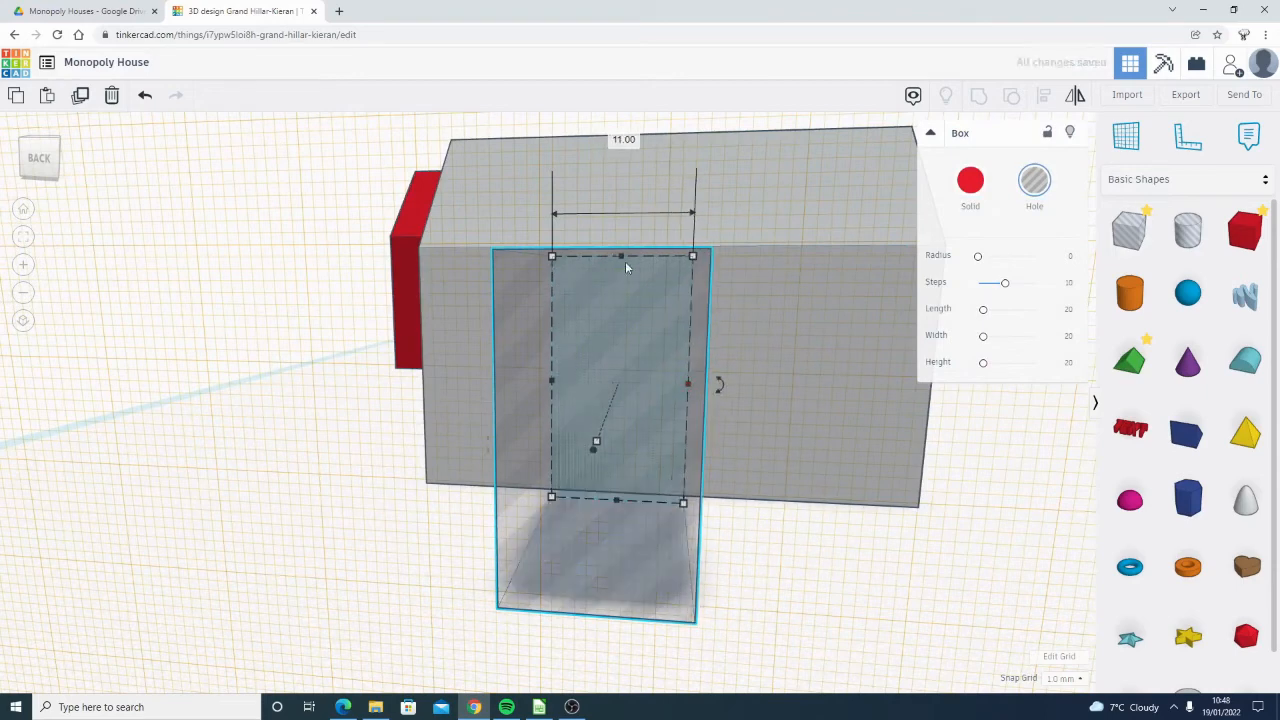
pyautogui.moveTo(625, 266); pyautogui.dragTo(622, 286)
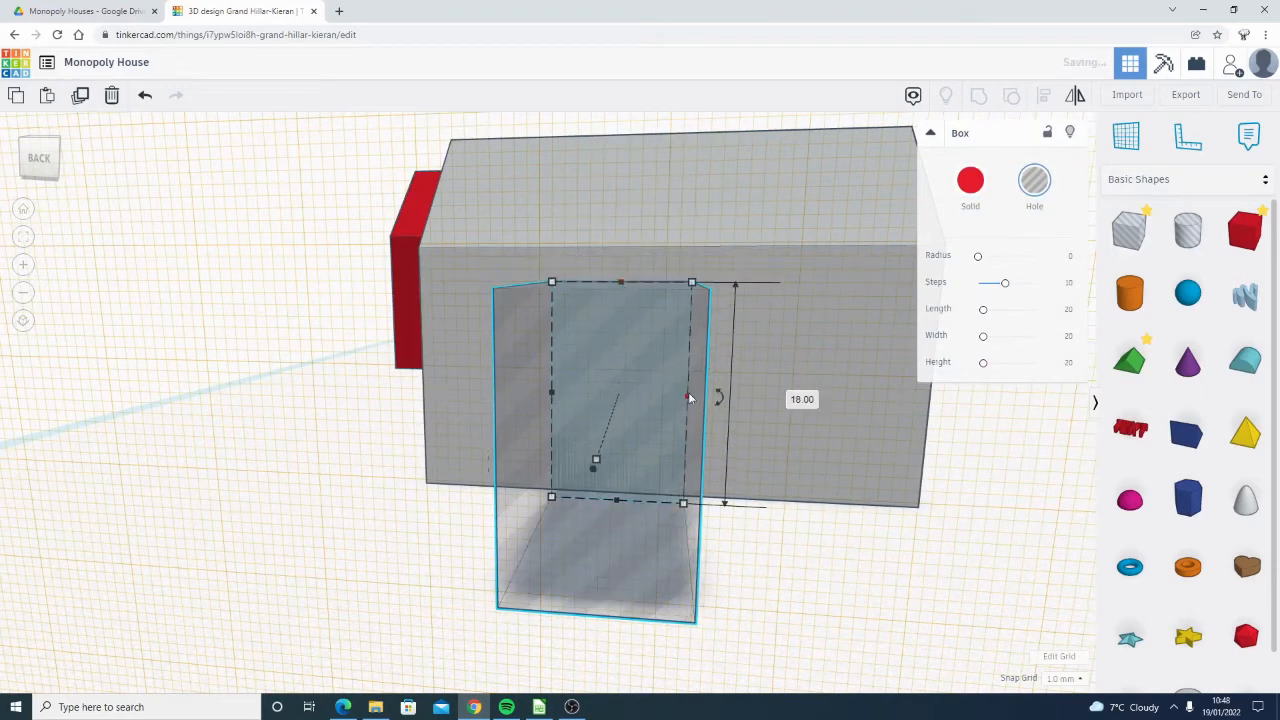
pyautogui.moveTo(705, 394)
pyautogui.mouseDown(button='right')
pyautogui.moveTo(671, 408)
pyautogui.moveTo(735, 413)
pyautogui.moveTo(679, 461)
pyautogui.moveTo(711, 390)
pyautogui.mouseUp(button='right')
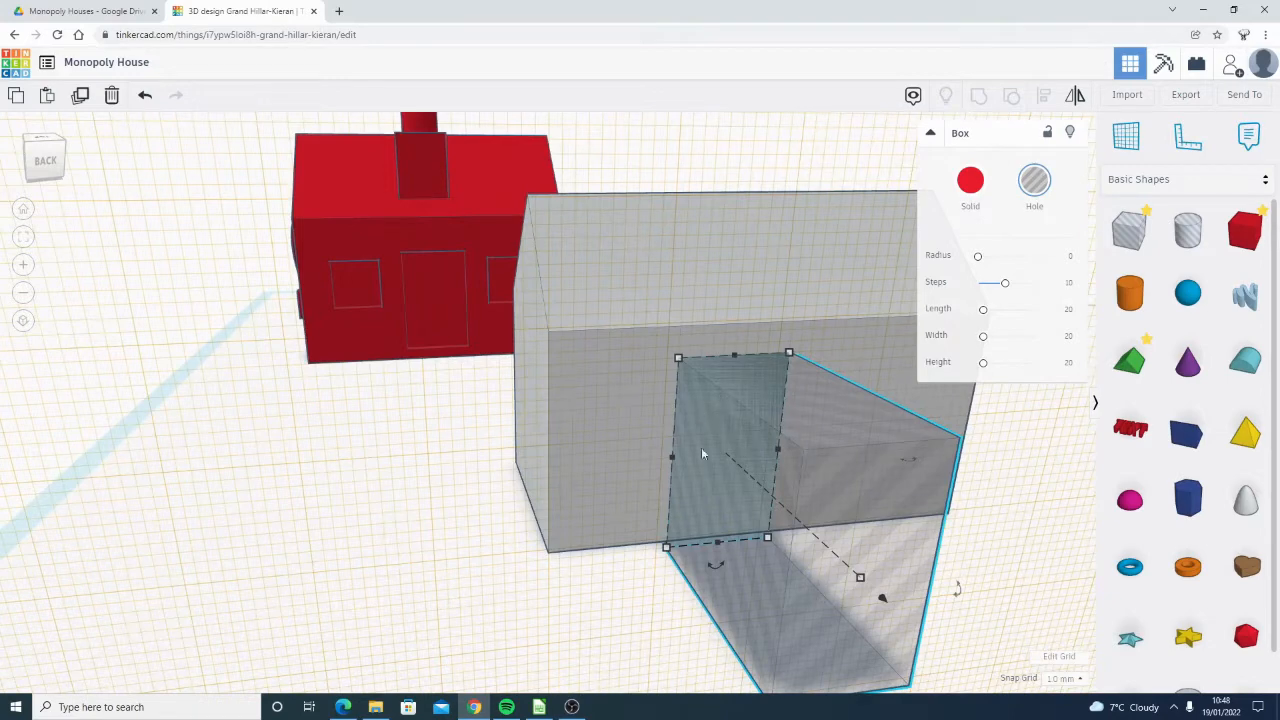
pyautogui.moveTo(836, 400); pyautogui.dragTo(789, 360, button='right')
pyautogui.moveTo(729, 269); pyautogui.dragTo(703, 295)
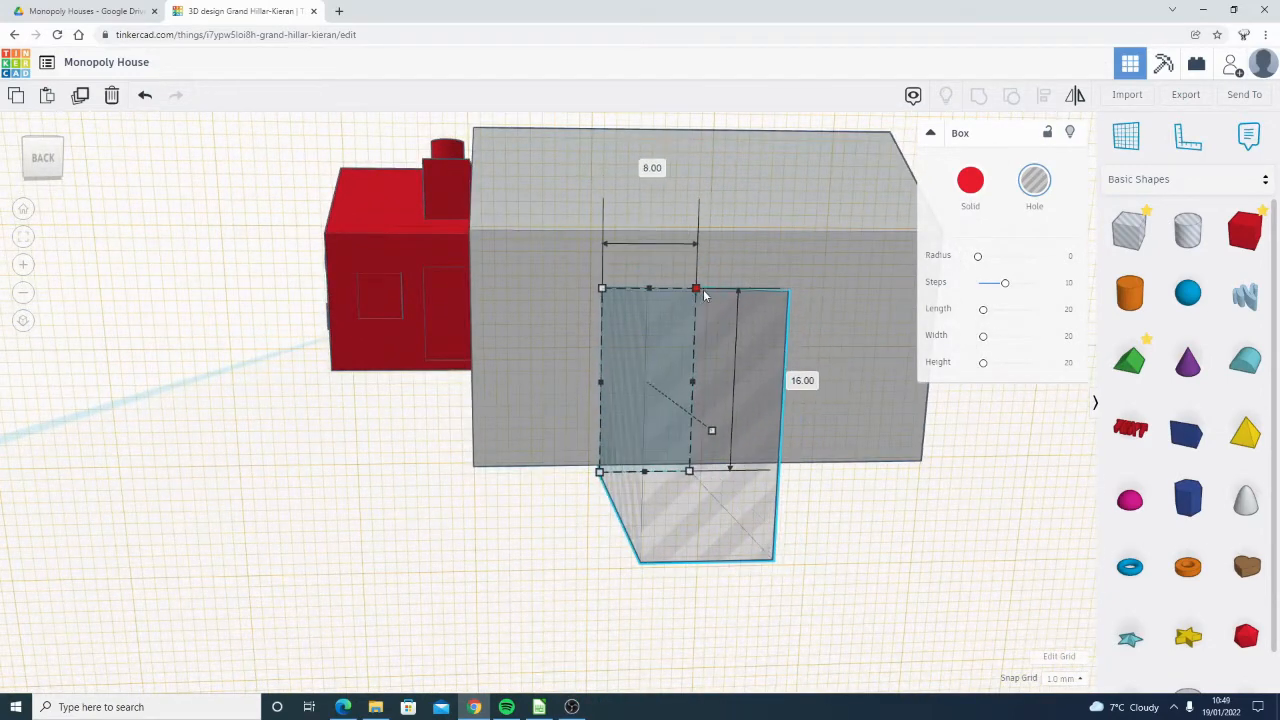
pyautogui.click(835, 507)
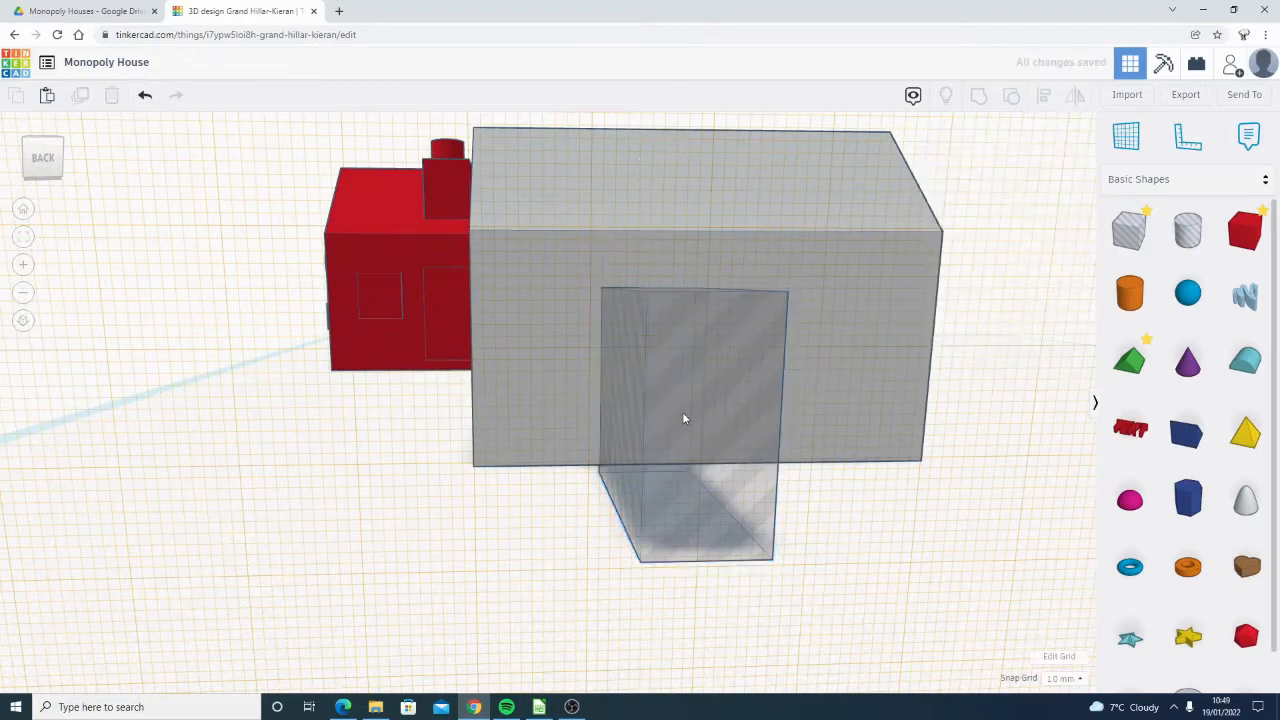
# Try to centre the door hole along the wall by nudging it sideways in small increments
pyautogui.click(655, 405)
pyautogui.press('Right')
pyautogui.press('Right')
pyautogui.moveTo(828, 500); pyautogui.dragTo(871, 520, button='right')
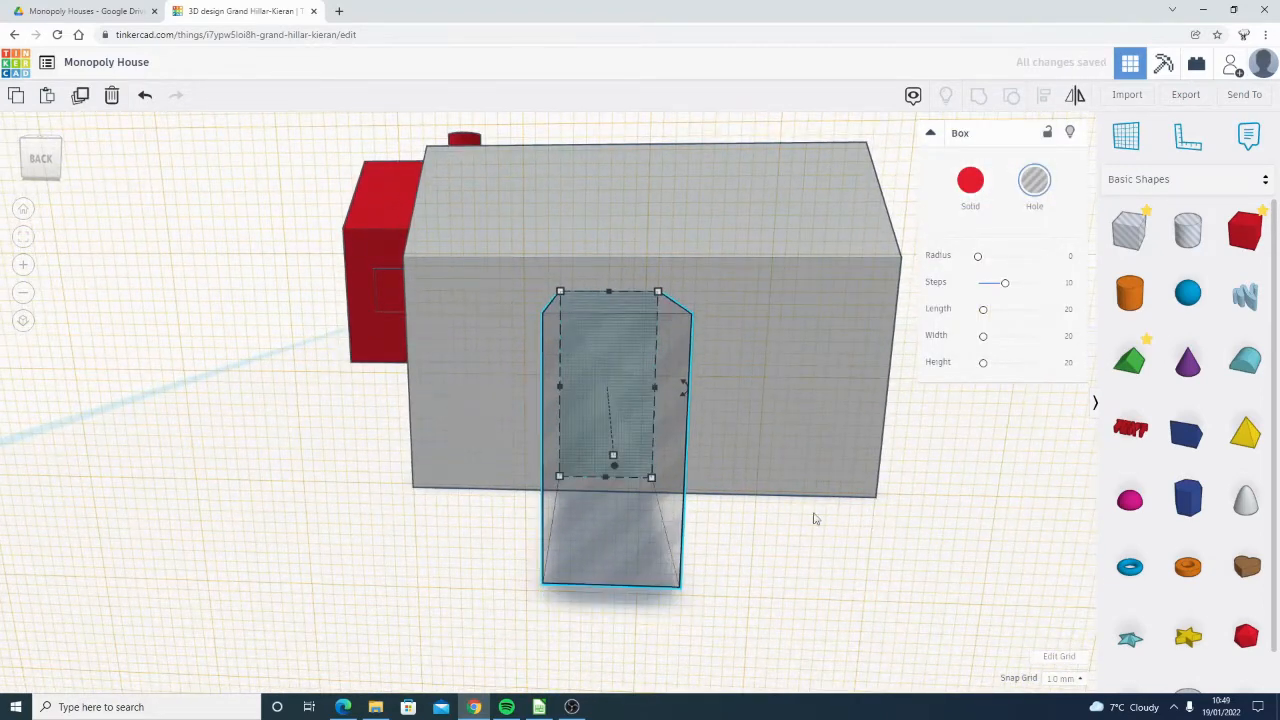
pyautogui.press('Right')
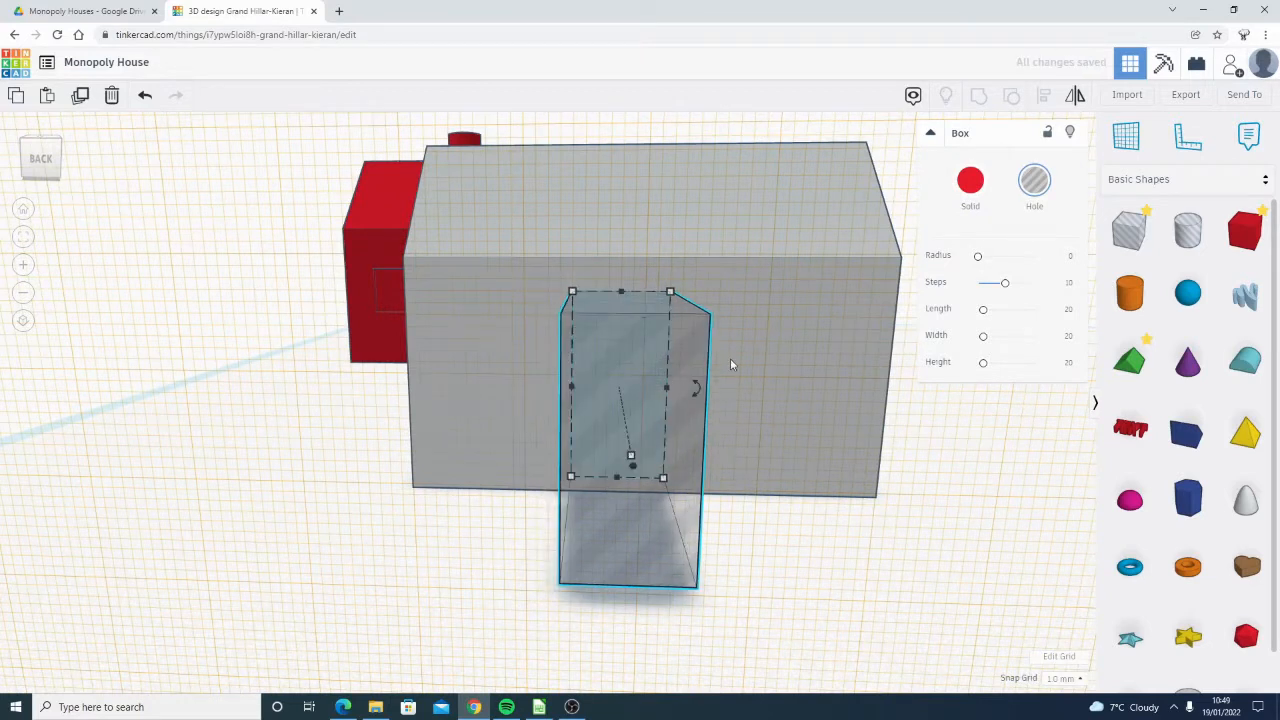
# Select the door hole and the house together and align their centres along the length of the wall
pyautogui.keyDown('shift'); pyautogui.click(812, 370); pyautogui.keyUp('shift')
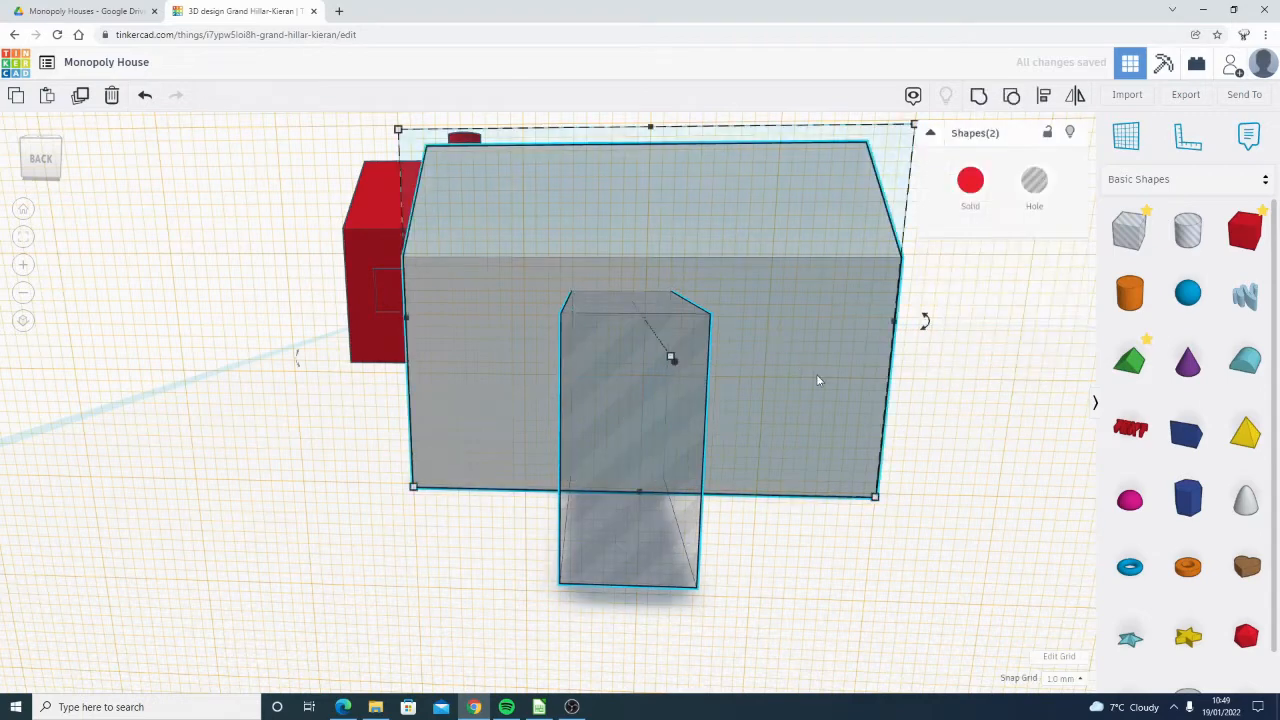
pyautogui.click(1045, 97)
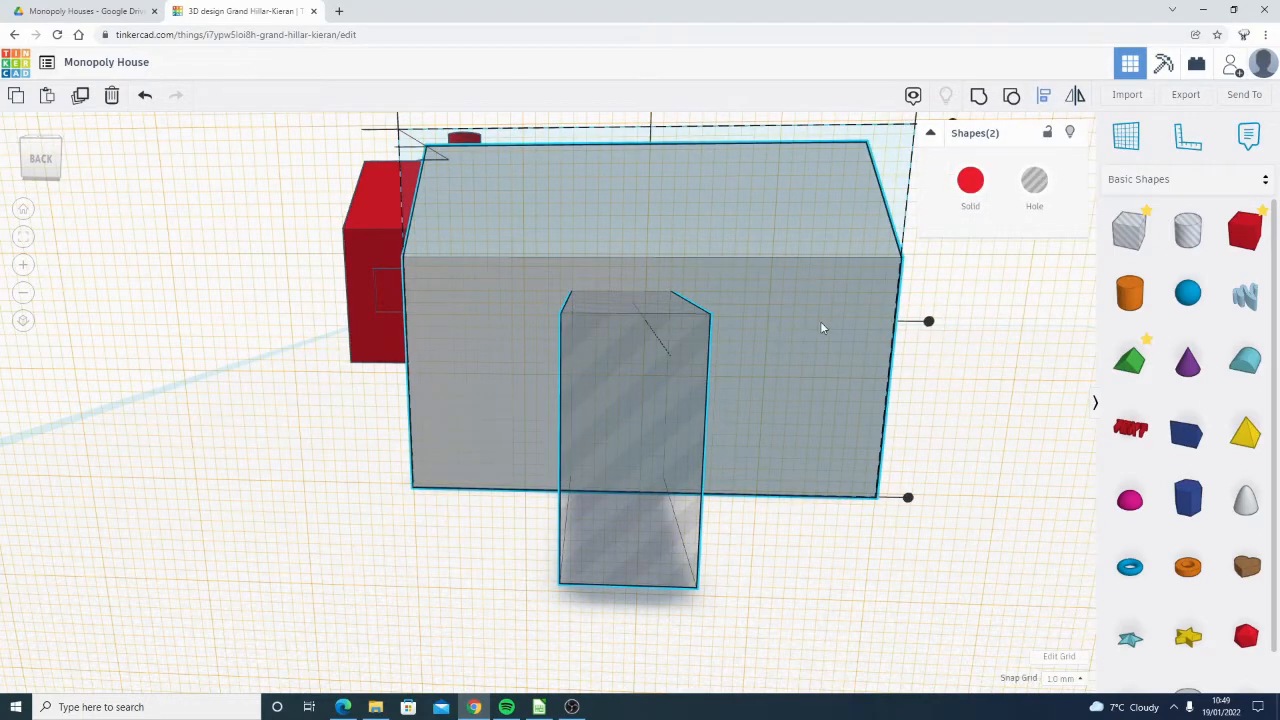
pyautogui.scroll(-5, 803, 330)
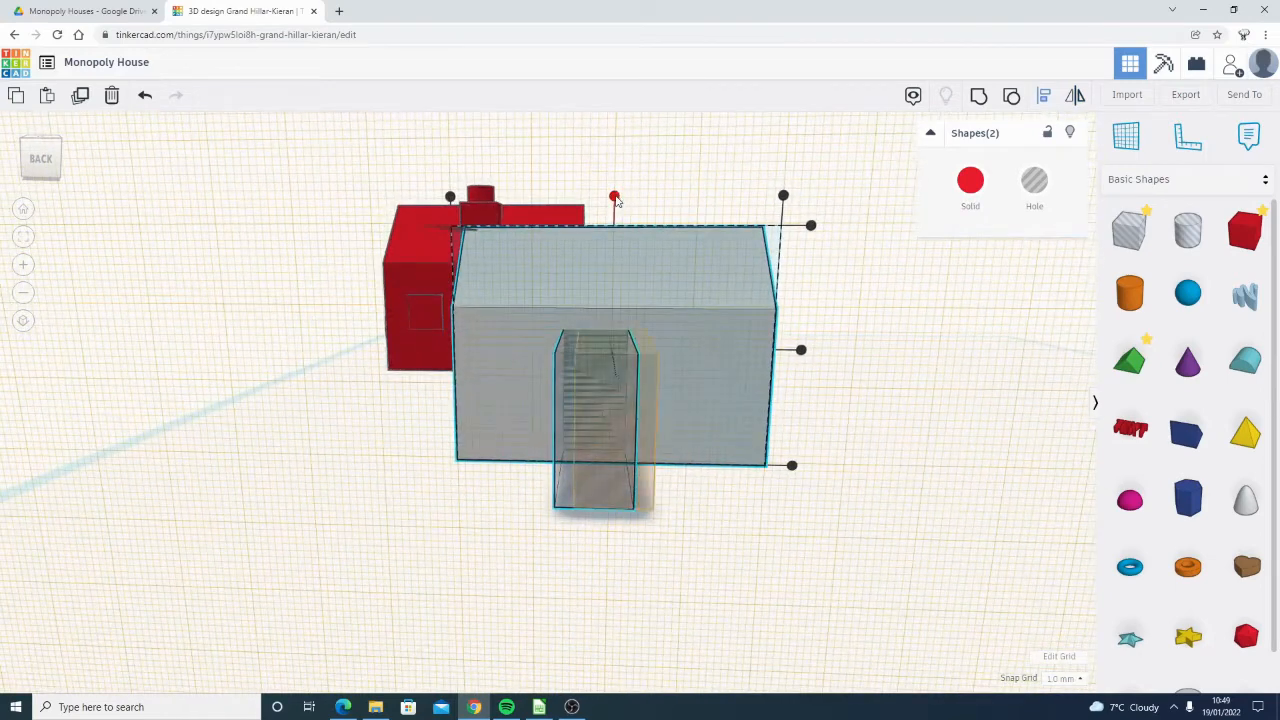
pyautogui.click(614, 196)
pyautogui.click(817, 391)
# Shorten the door hole's depth, perpendicular to the wall, to 7 mm
pyautogui.moveTo(817, 391); pyautogui.dragTo(763, 517, button='right')
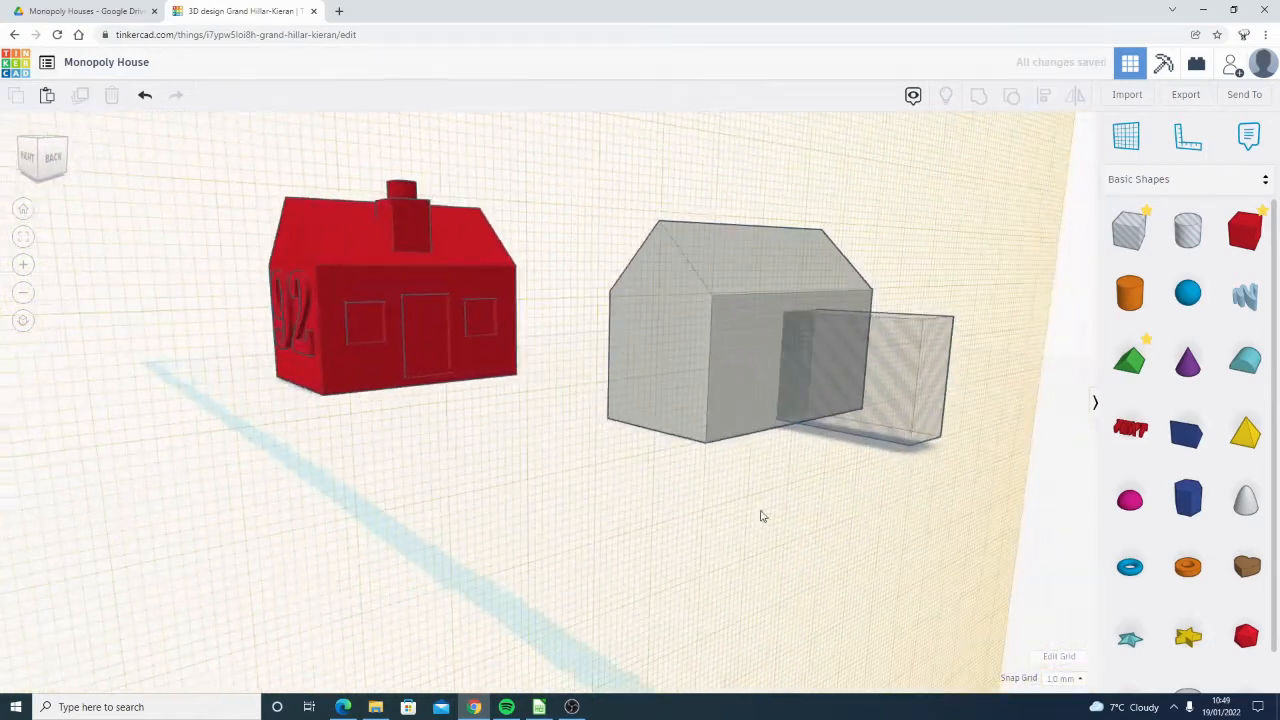
pyautogui.scroll(3, 820, 328)
pyautogui.moveTo(829, 322); pyautogui.dragTo(541, 328, button='middle')
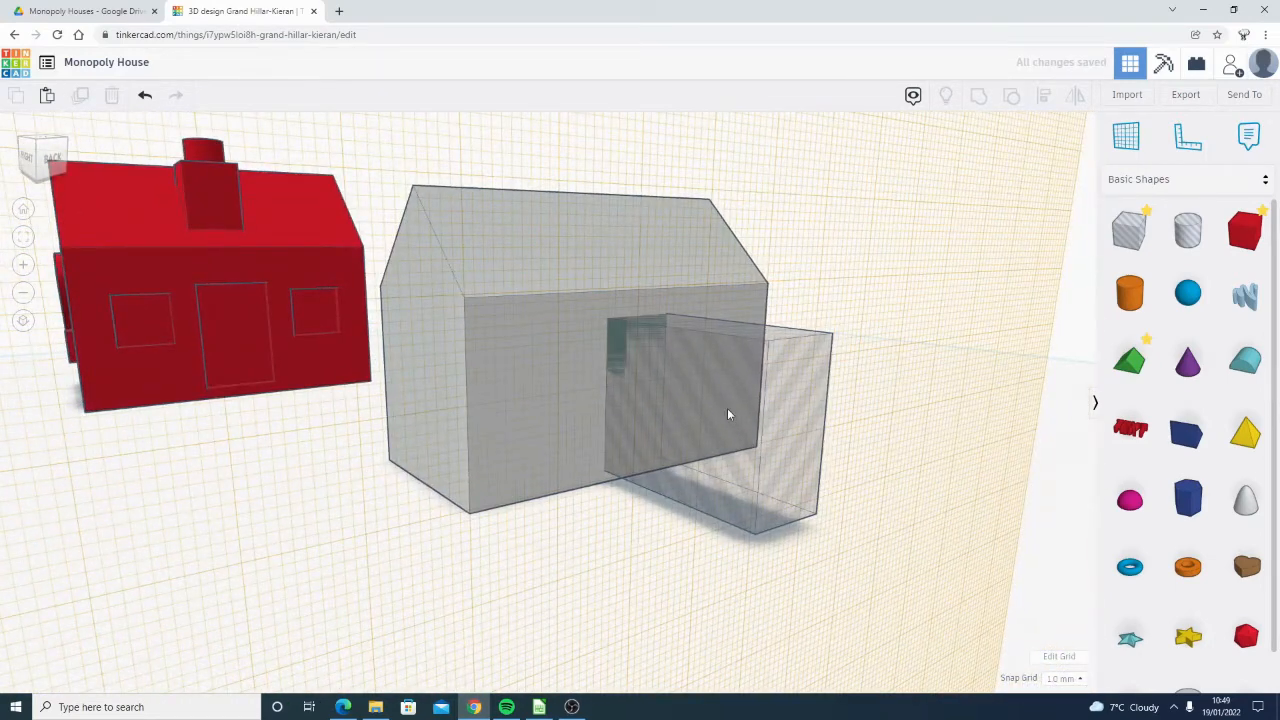
pyautogui.click(728, 408)
pyautogui.moveTo(800, 438); pyautogui.dragTo(681, 394)
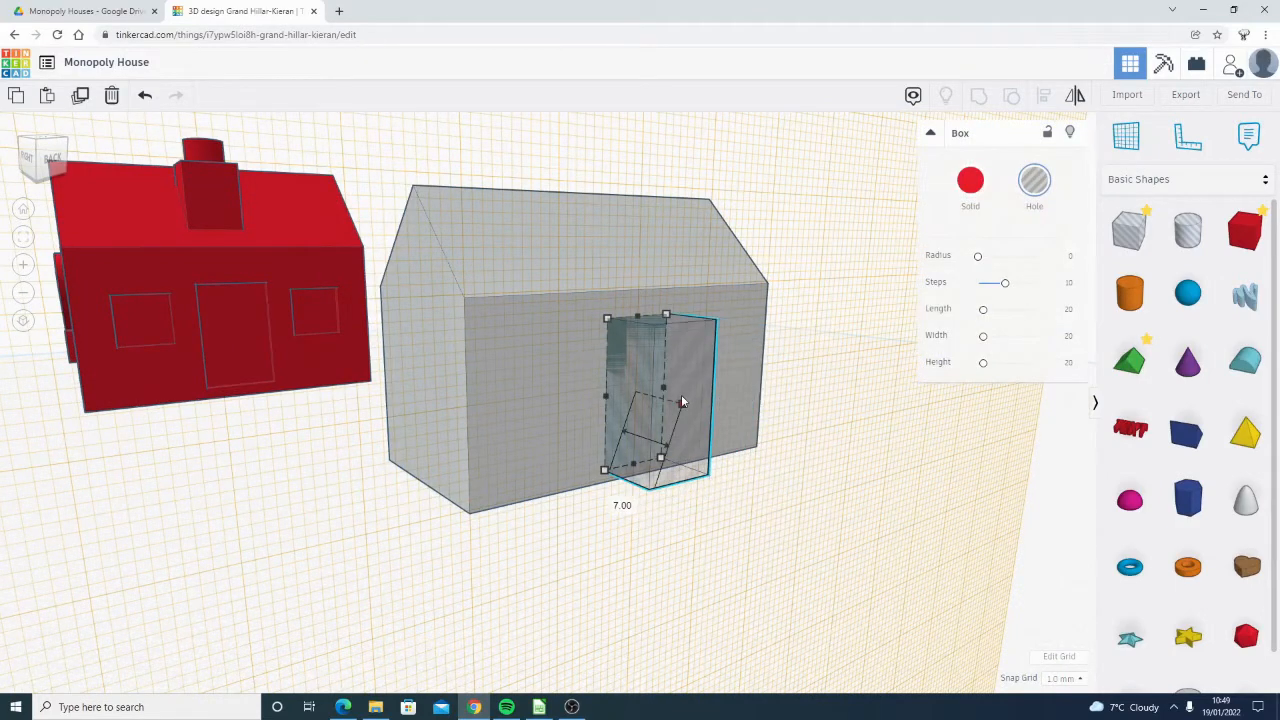
pyautogui.click(800, 285)
# Examine from several angles how the door hole meets the house wall, with the hole selected
pyautogui.scroll(1, 697, 355)
pyautogui.scroll(4, 715, 395)
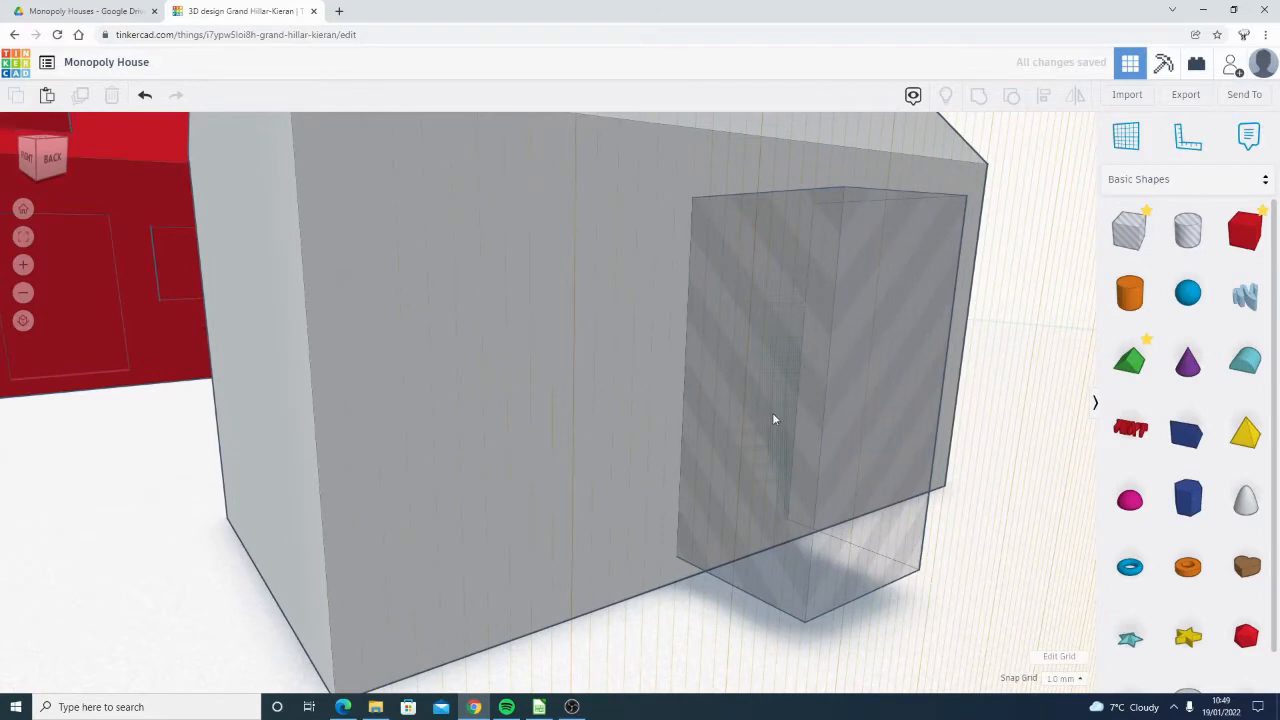
pyautogui.moveTo(771, 418); pyautogui.dragTo(723, 397, button='right')
pyautogui.scroll(-5, 661, 347)
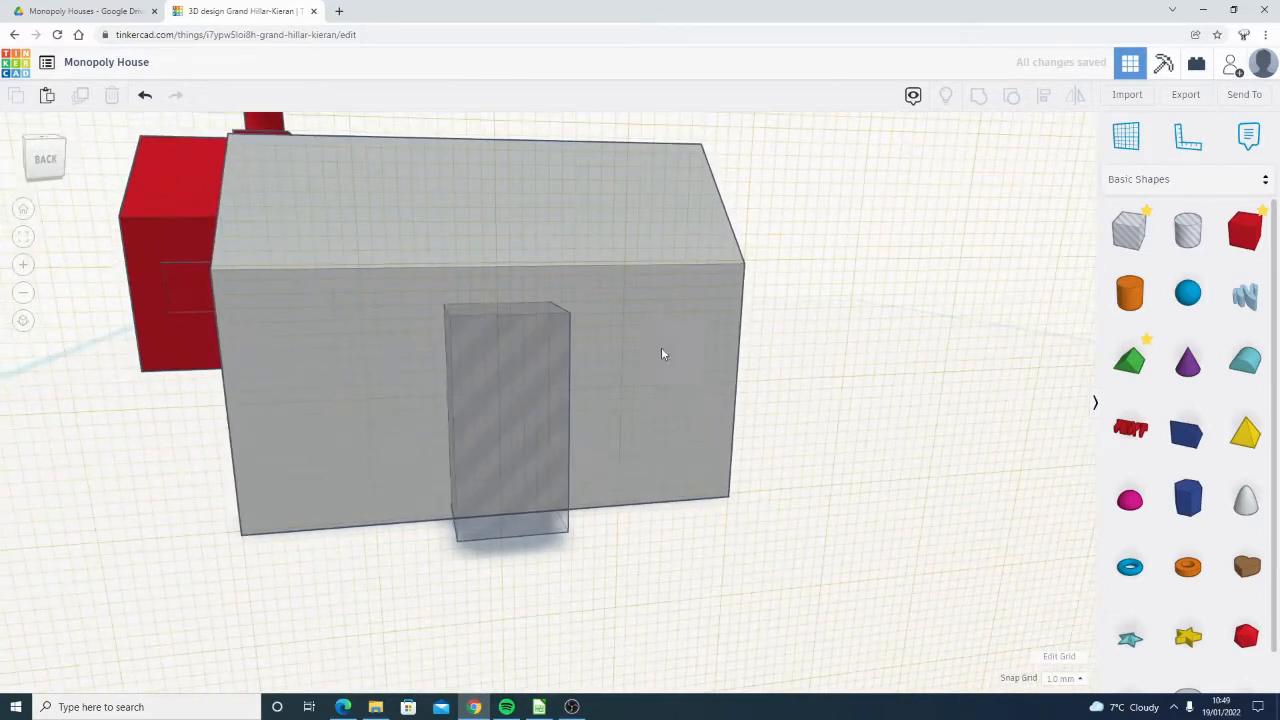
pyautogui.moveTo(661, 347); pyautogui.dragTo(753, 362, button='right')
pyautogui.scroll(5, 548, 372)
pyautogui.moveTo(549, 371); pyautogui.dragTo(604, 340, button='right')
pyautogui.click(720, 356)
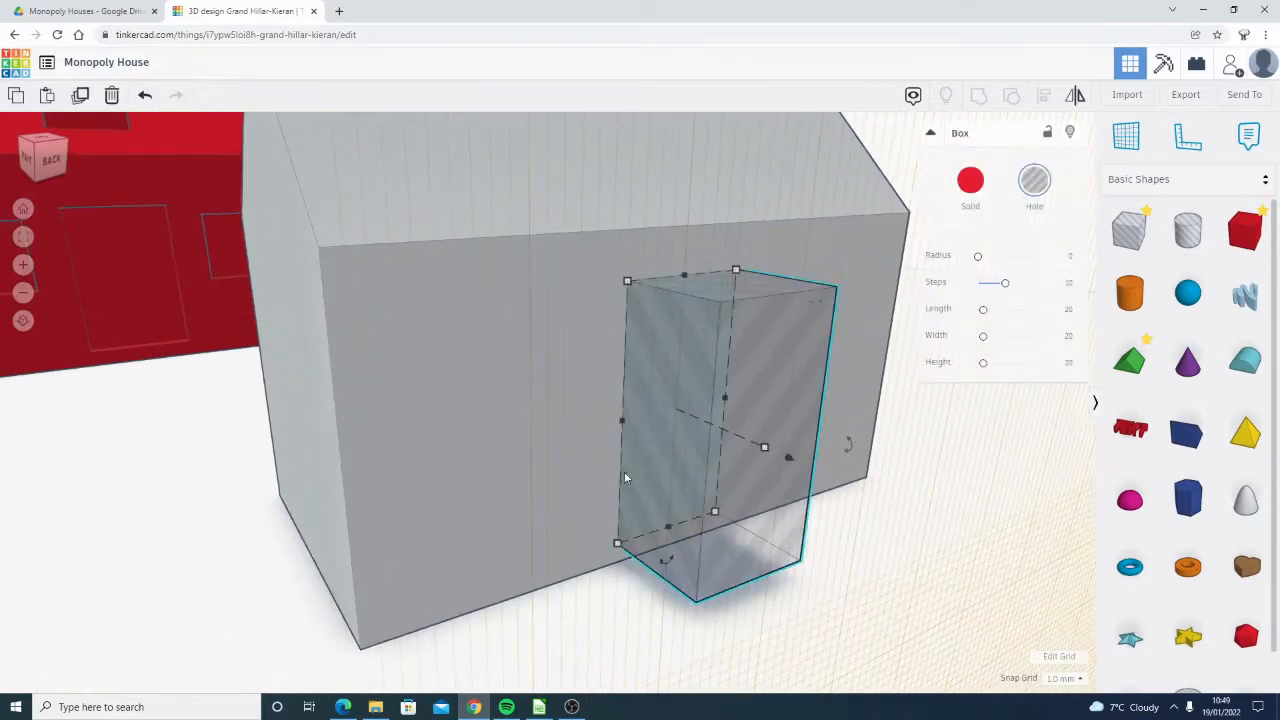
pyautogui.moveTo(624, 471); pyautogui.dragTo(773, 456, button='right')
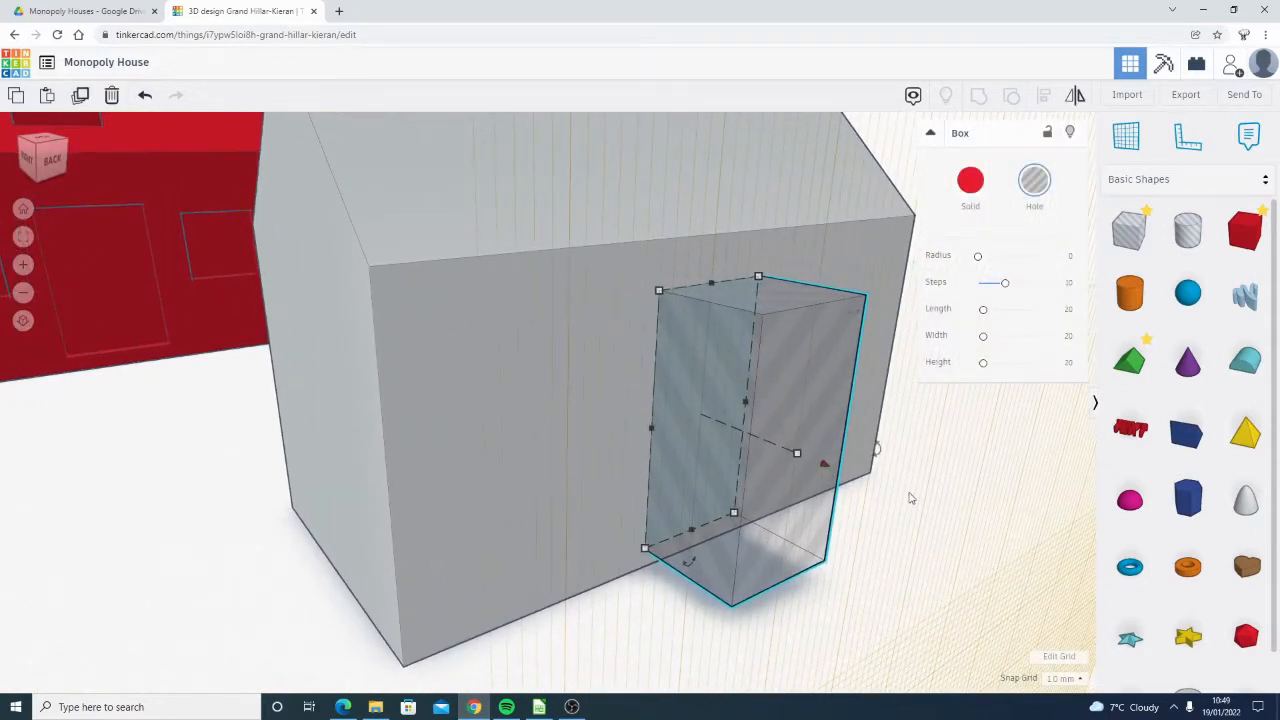
pyautogui.moveTo(910, 498); pyautogui.dragTo(791, 471, button='right')
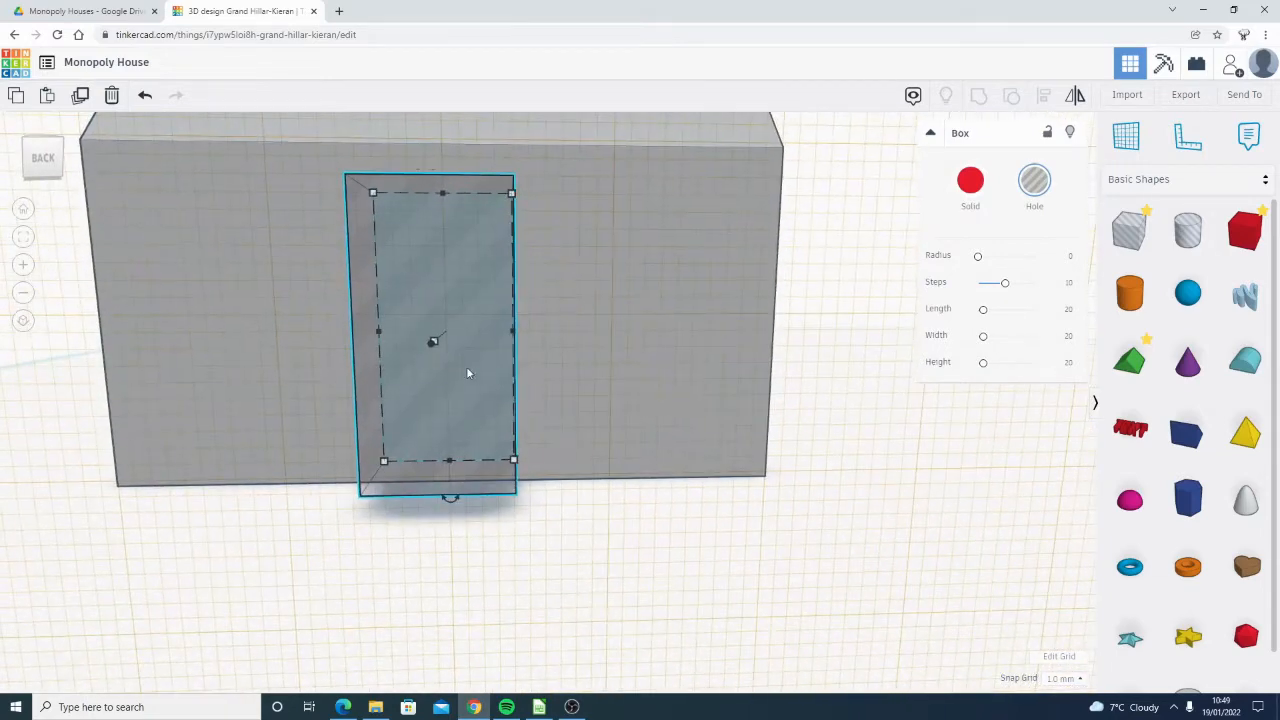
# Push the door hole 2 mm into the house wall, perpendicular to the wall face
pyautogui.moveTo(431, 346); pyautogui.dragTo(460, 362, button='right')
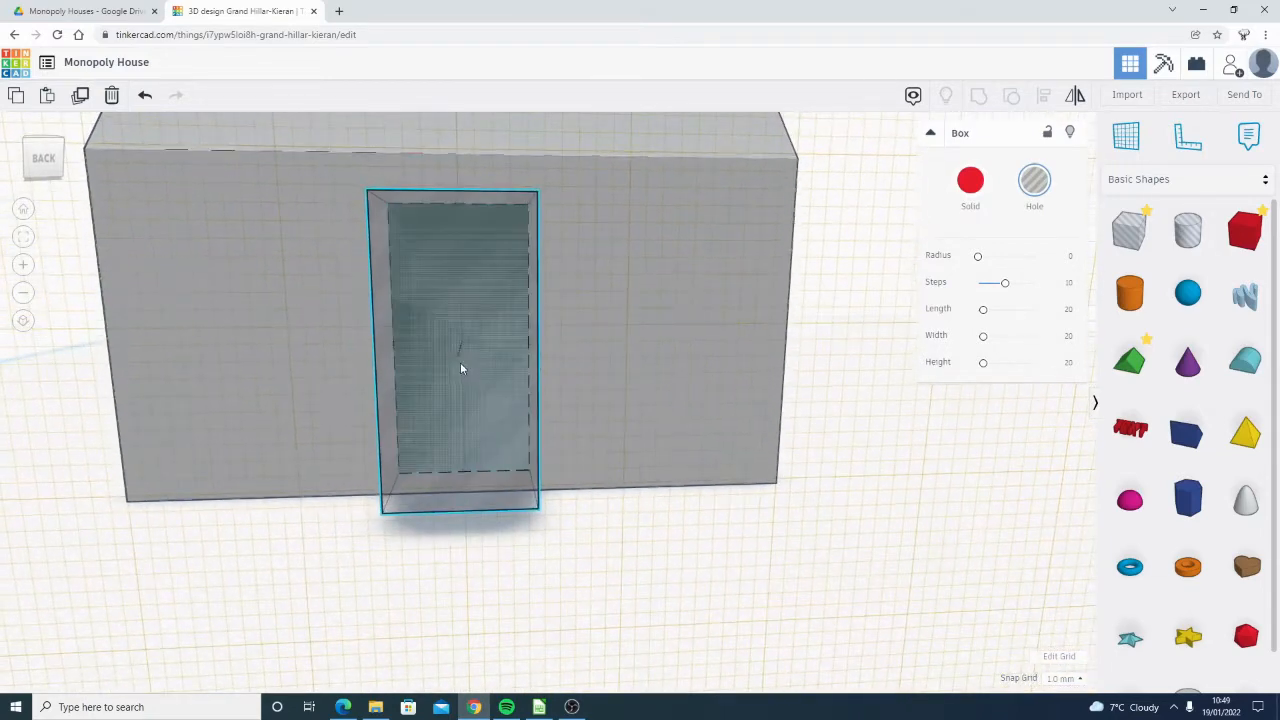
pyautogui.moveTo(451, 414); pyautogui.dragTo(690, 386, button='right')
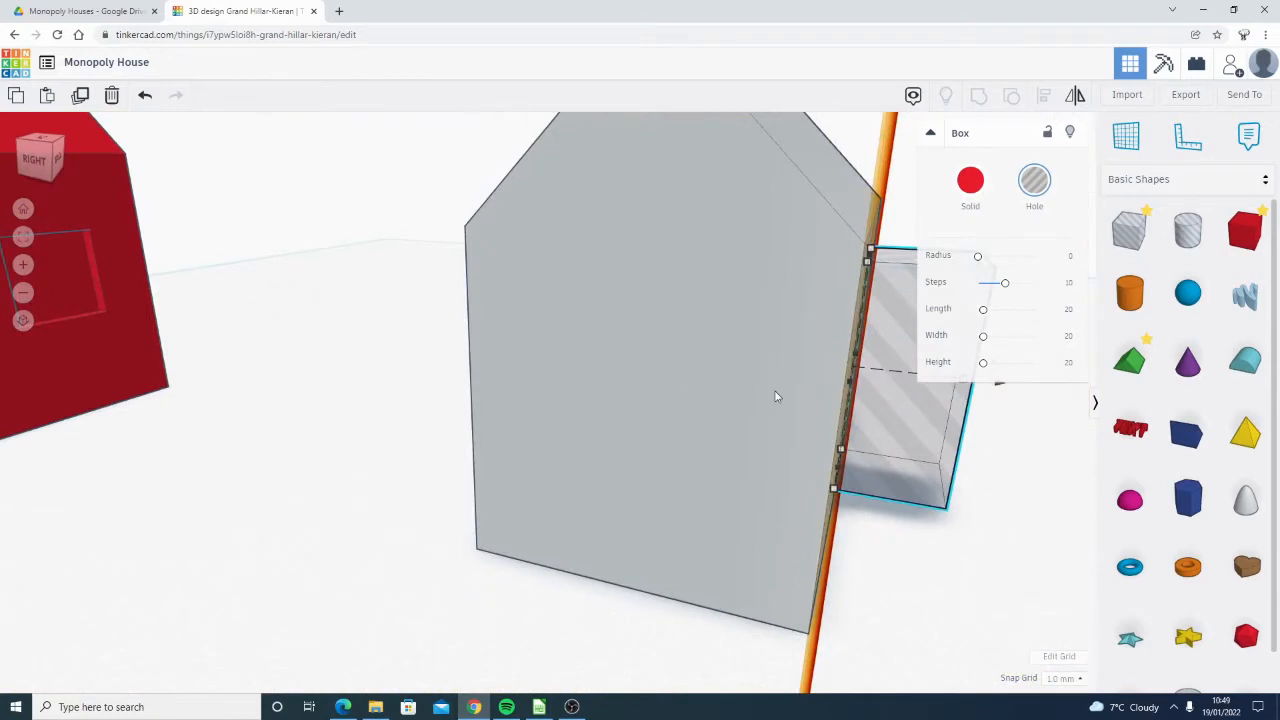
pyautogui.moveTo(775, 397)
pyautogui.mouseDown(button='right')
pyautogui.moveTo(711, 383)
pyautogui.moveTo(451, 397)
pyautogui.moveTo(509, 386)
pyautogui.moveTo(650, 395)
pyautogui.mouseUp(button='right')
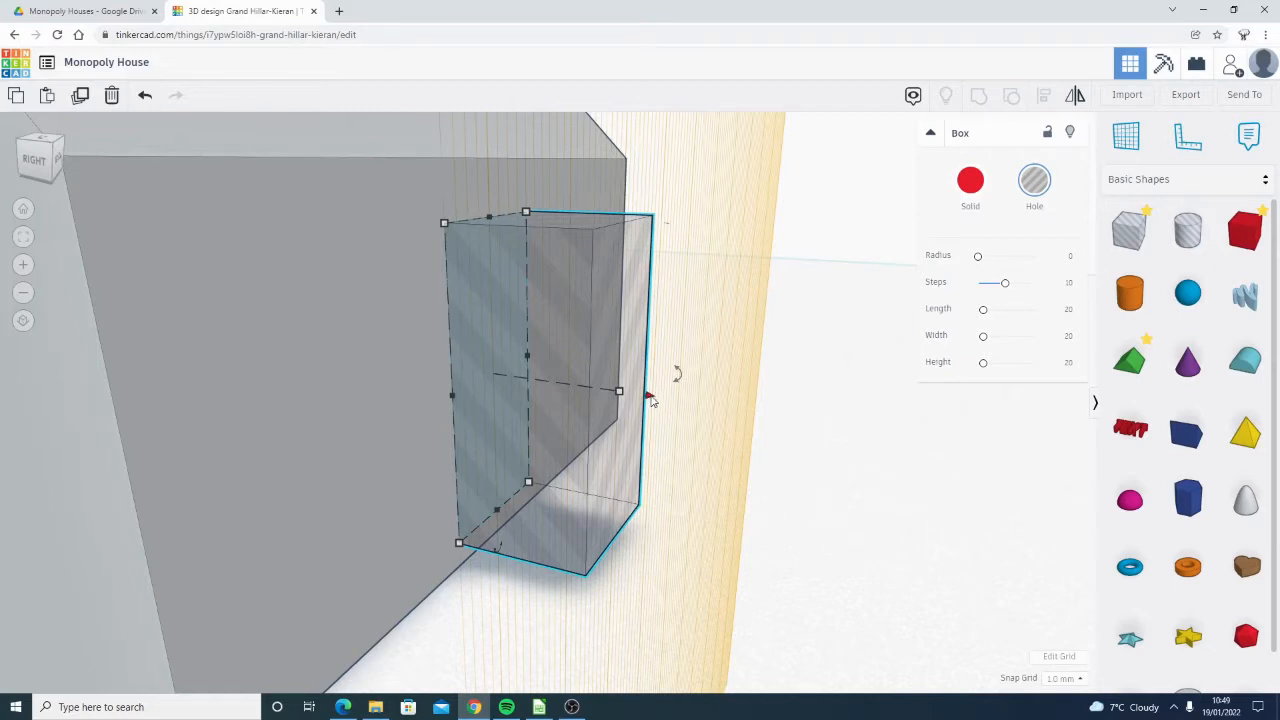
pyautogui.moveTo(650, 397); pyautogui.dragTo(613, 392)
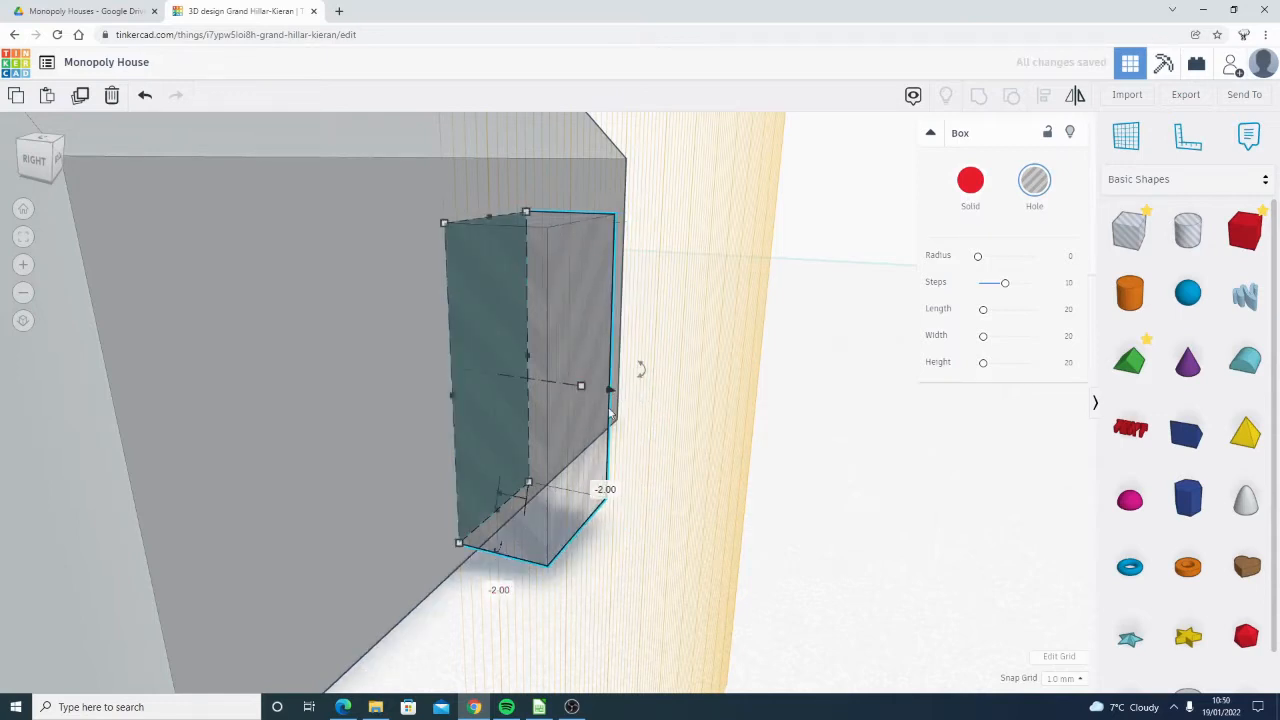
pyautogui.hotkey('ctrl', 'z')
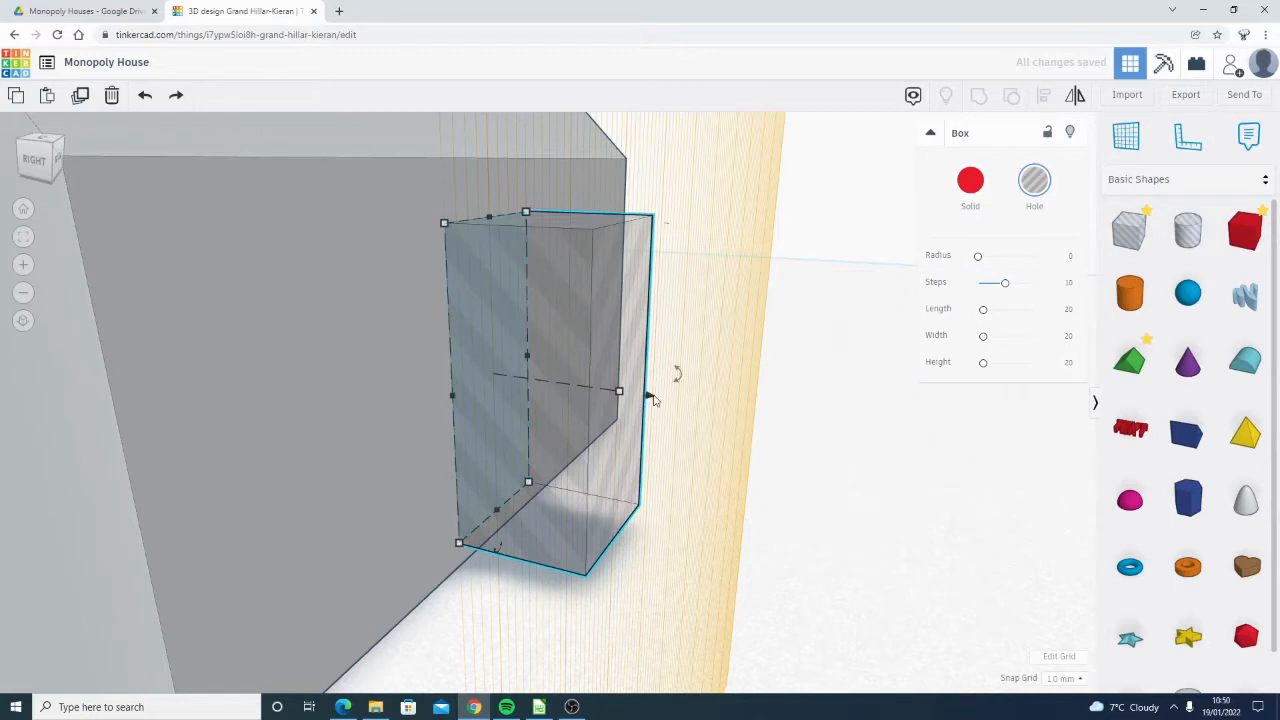
pyautogui.moveTo(652, 398); pyautogui.dragTo(640, 402)
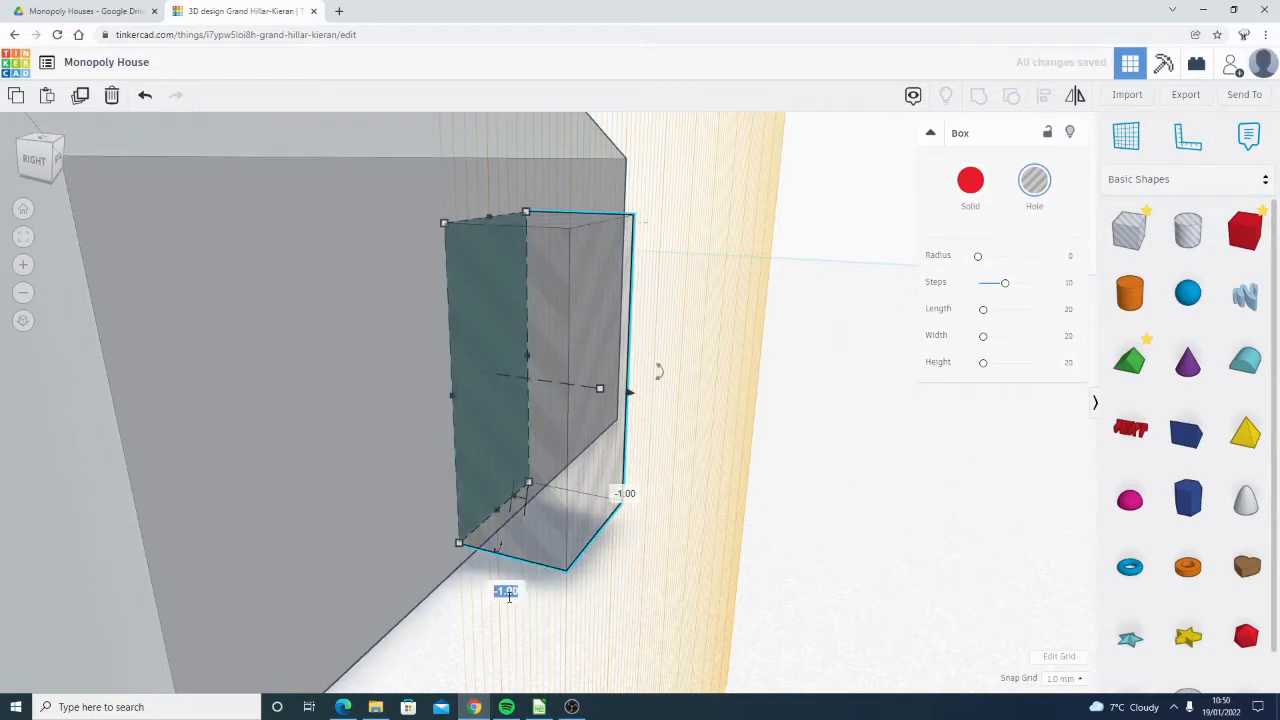
pyautogui.press('Return')
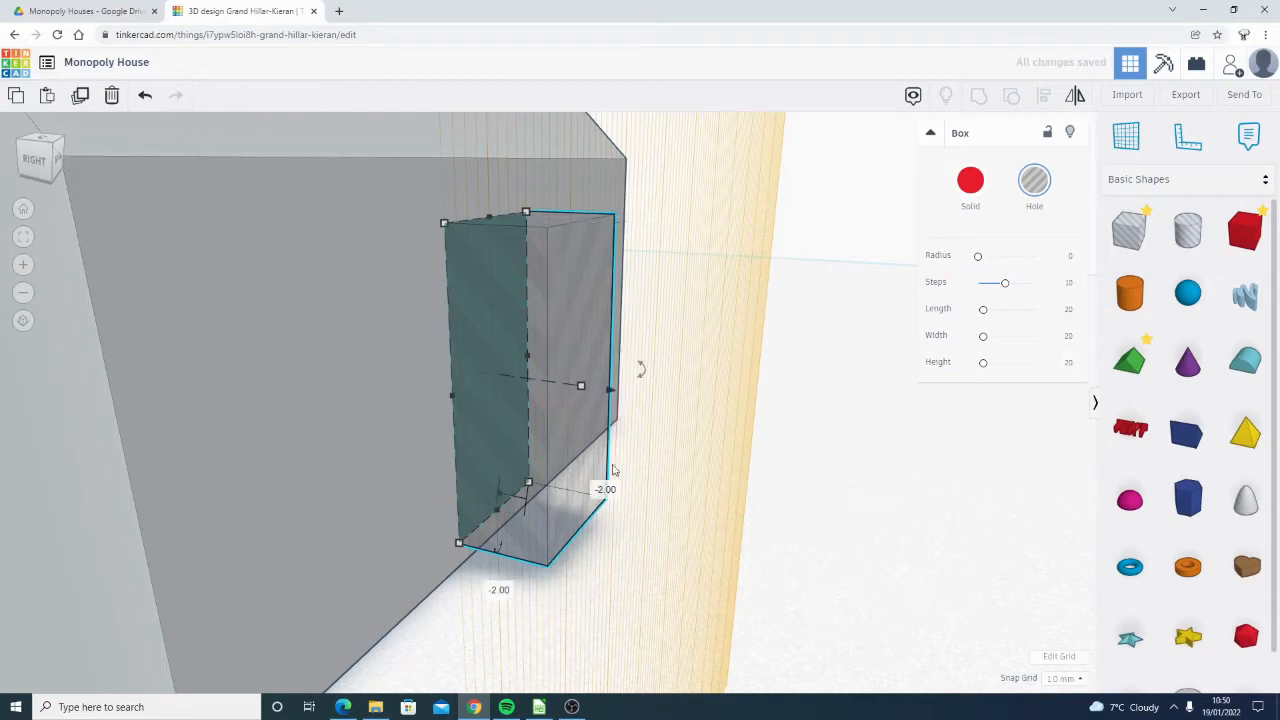
# Select the door hole and the house together and group them to cut the door recess into the wall
pyautogui.click(772, 423)
pyautogui.moveTo(772, 423); pyautogui.dragTo(597, 429, button='right')
pyautogui.scroll(-5, 614, 473)
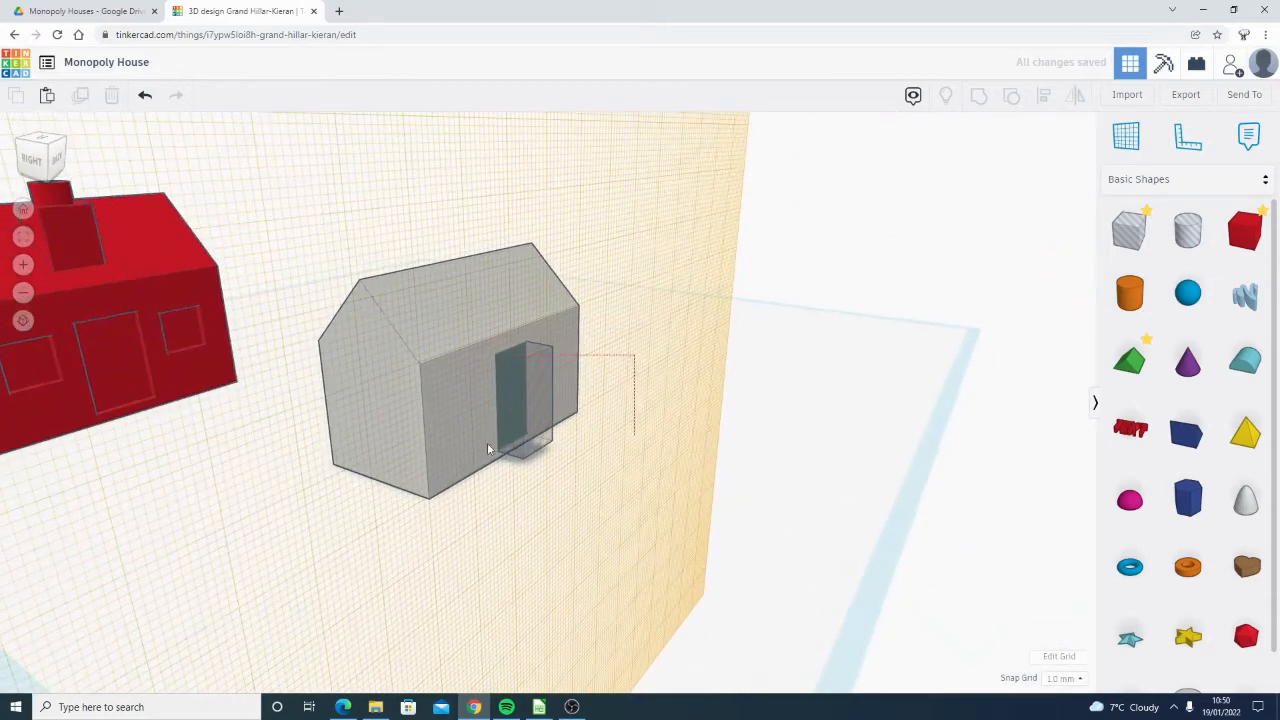
pyautogui.moveTo(487, 443); pyautogui.dragTo(489, 449)
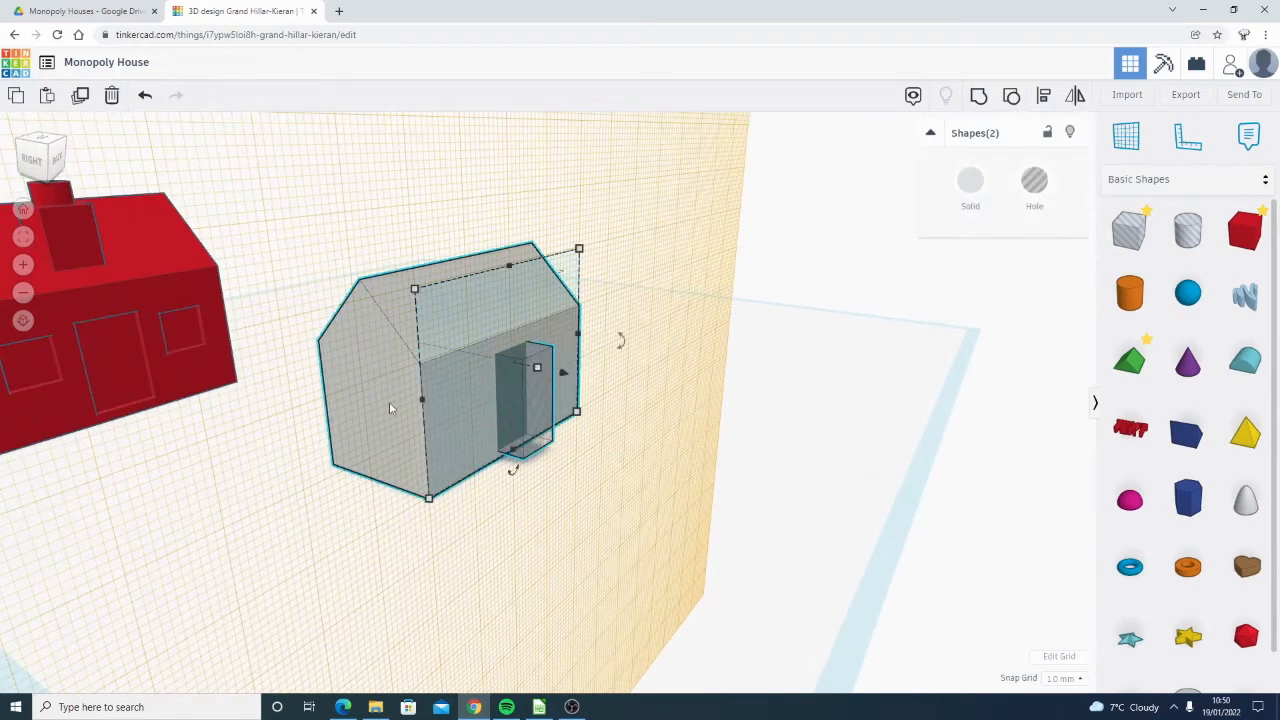
pyautogui.click(979, 96)
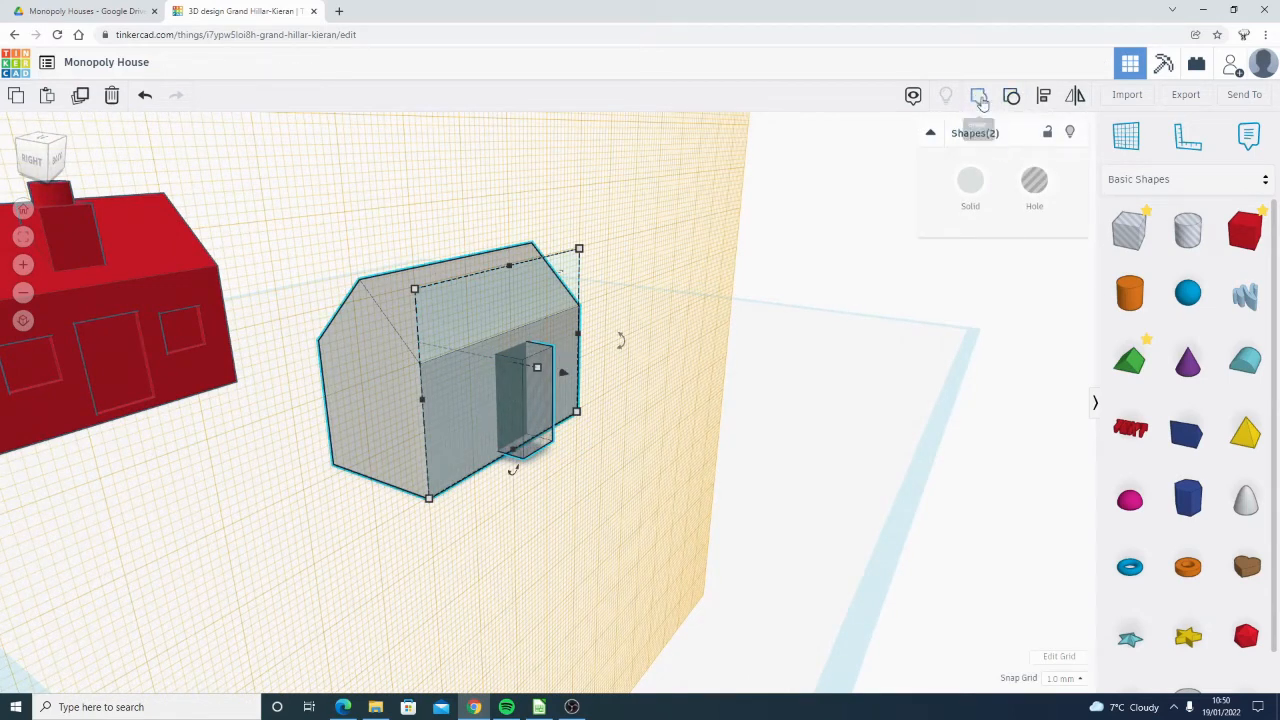
pyautogui.click(743, 325)
# Examine the recessed door in the house wall from several angles and distances
pyautogui.moveTo(786, 483); pyautogui.dragTo(660, 529, button='right')
pyautogui.scroll(2, 510, 384)
pyautogui.scroll(5, 672, 490)
pyautogui.scroll(-6, 672, 490)
pyautogui.scroll(-5, 668, 554)
pyautogui.scroll(4, 648, 548)
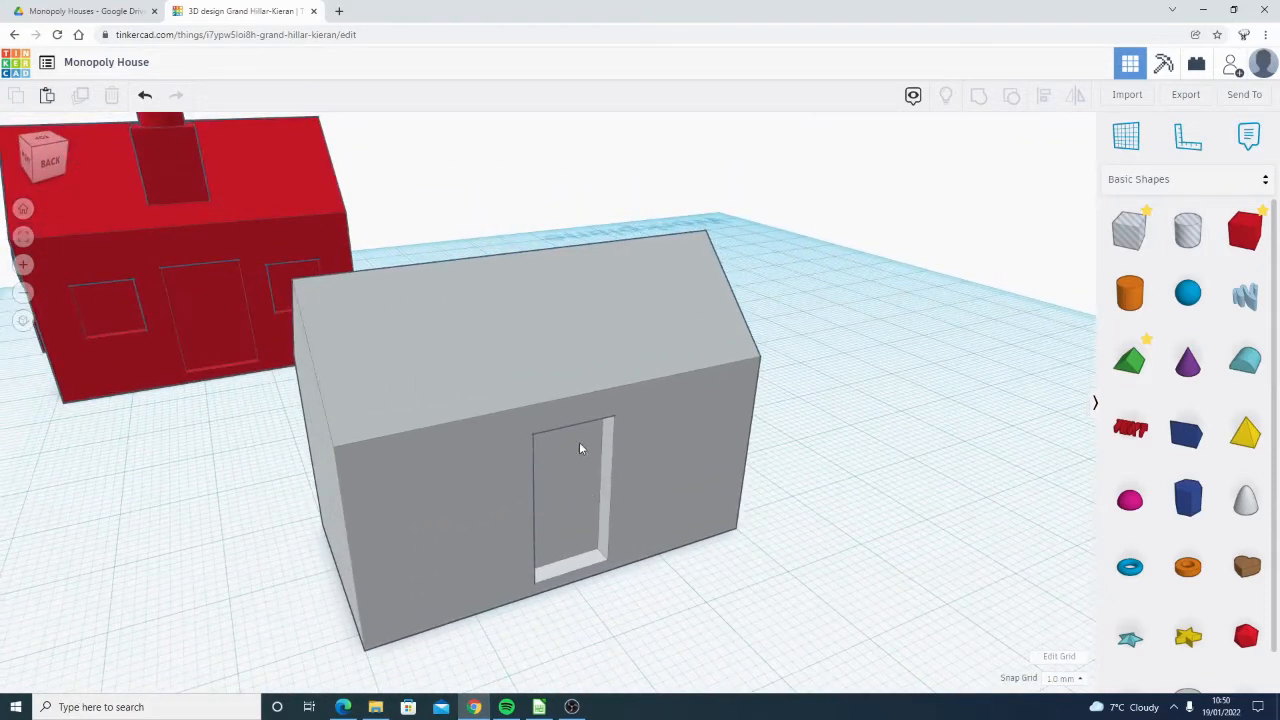
pyautogui.moveTo(560, 477); pyautogui.dragTo(550, 364, button='right')
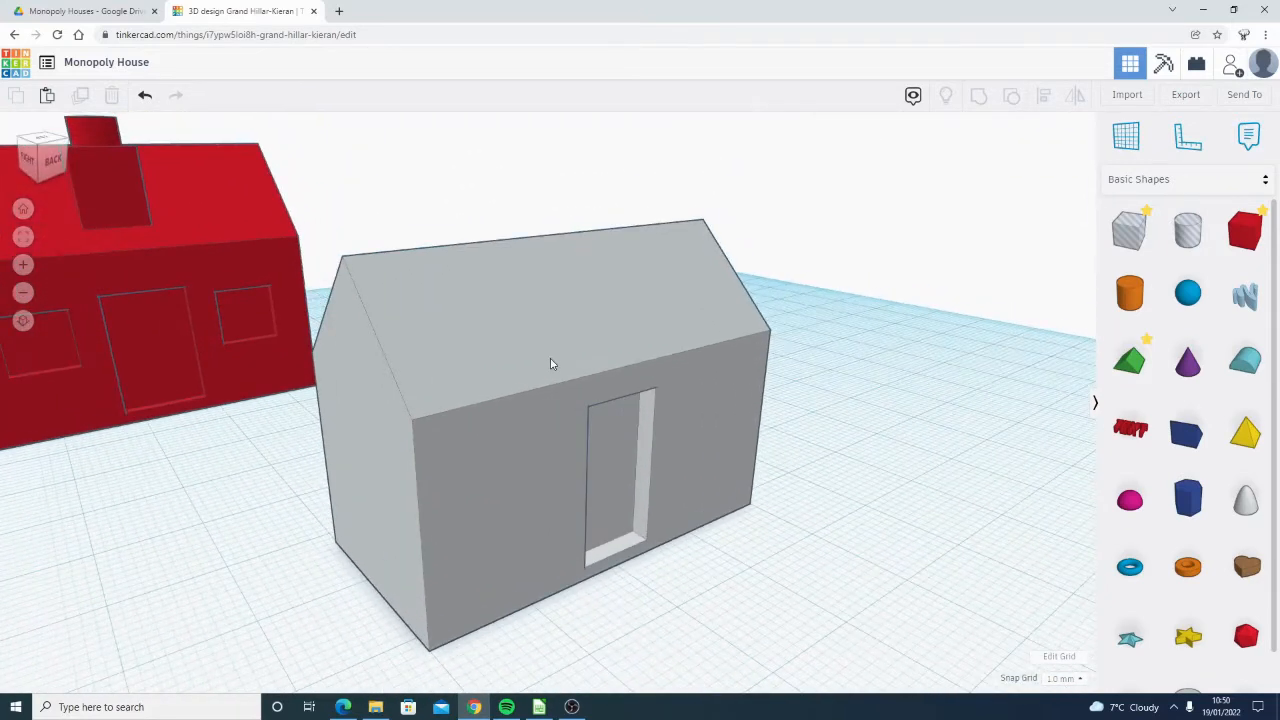
pyautogui.scroll(-3, 550, 364)
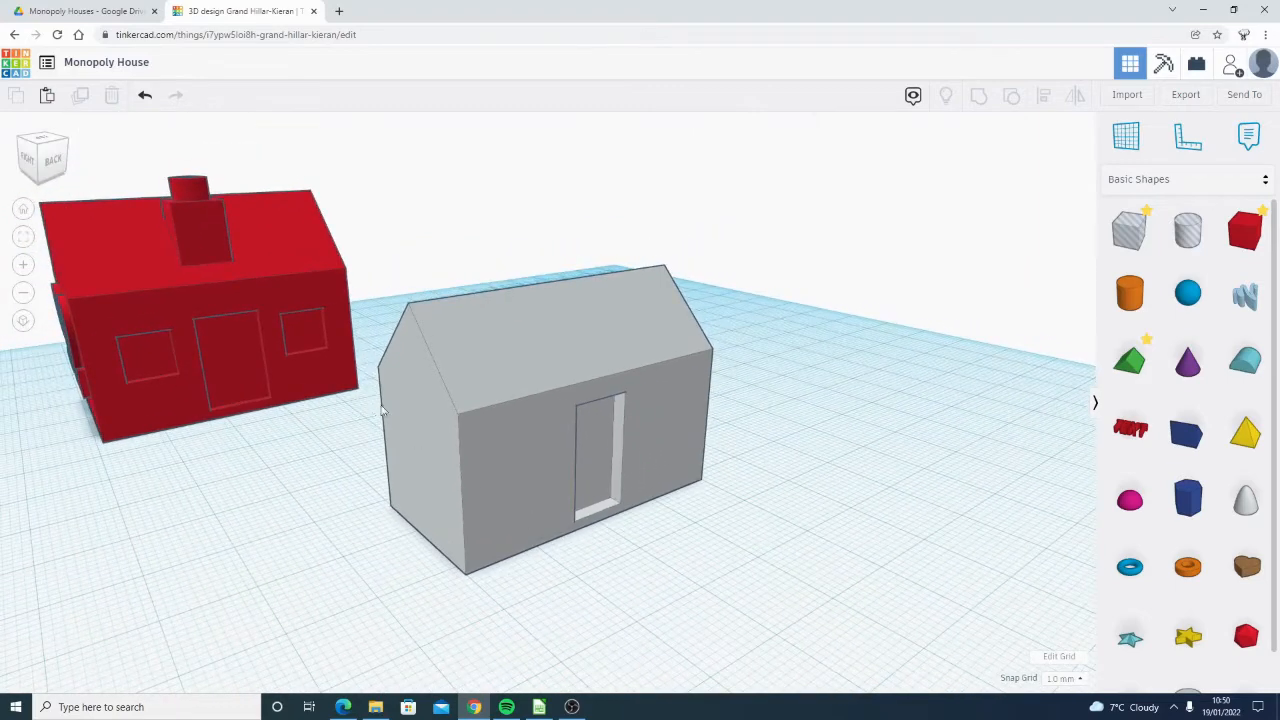
# Set a workplane on the door wall and place a box hole on the wall beside the door
pyautogui.moveTo(381, 410); pyautogui.dragTo(574, 483, button='right')
pyautogui.scroll(3, 674, 434)
pyautogui.moveTo(687, 548); pyautogui.dragTo(632, 541, button='right')
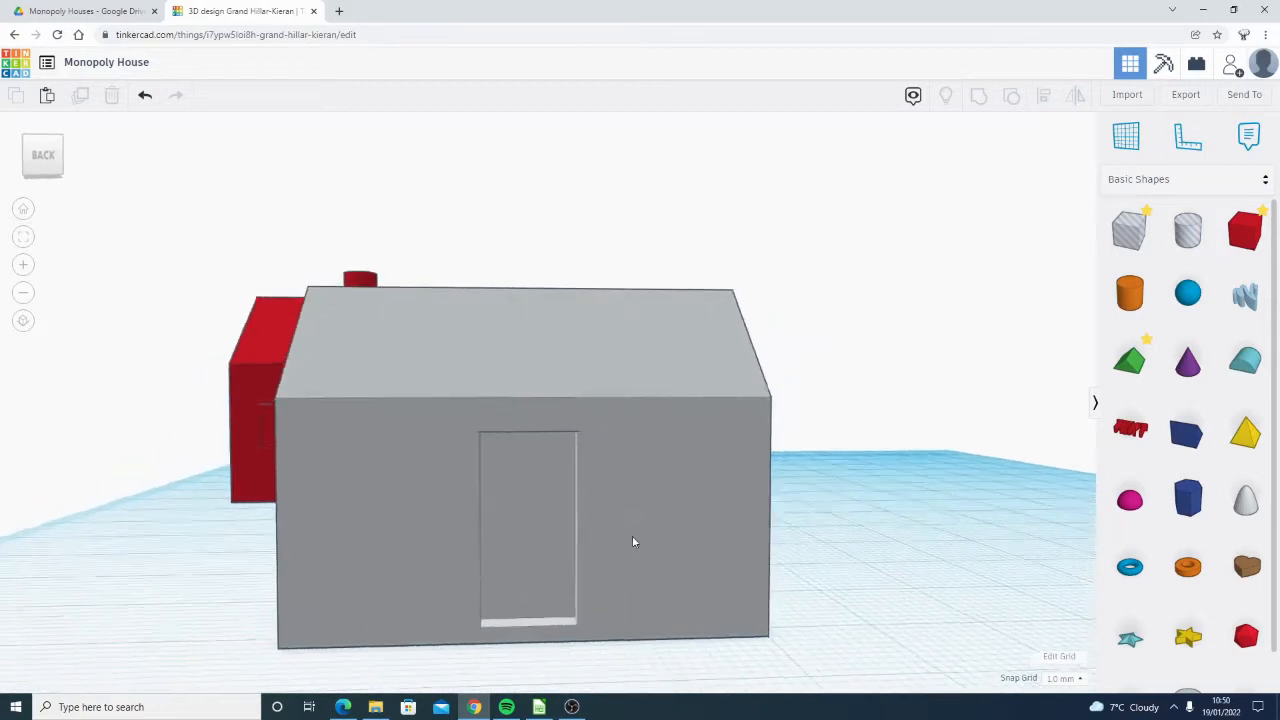
pyautogui.click(1124, 140)
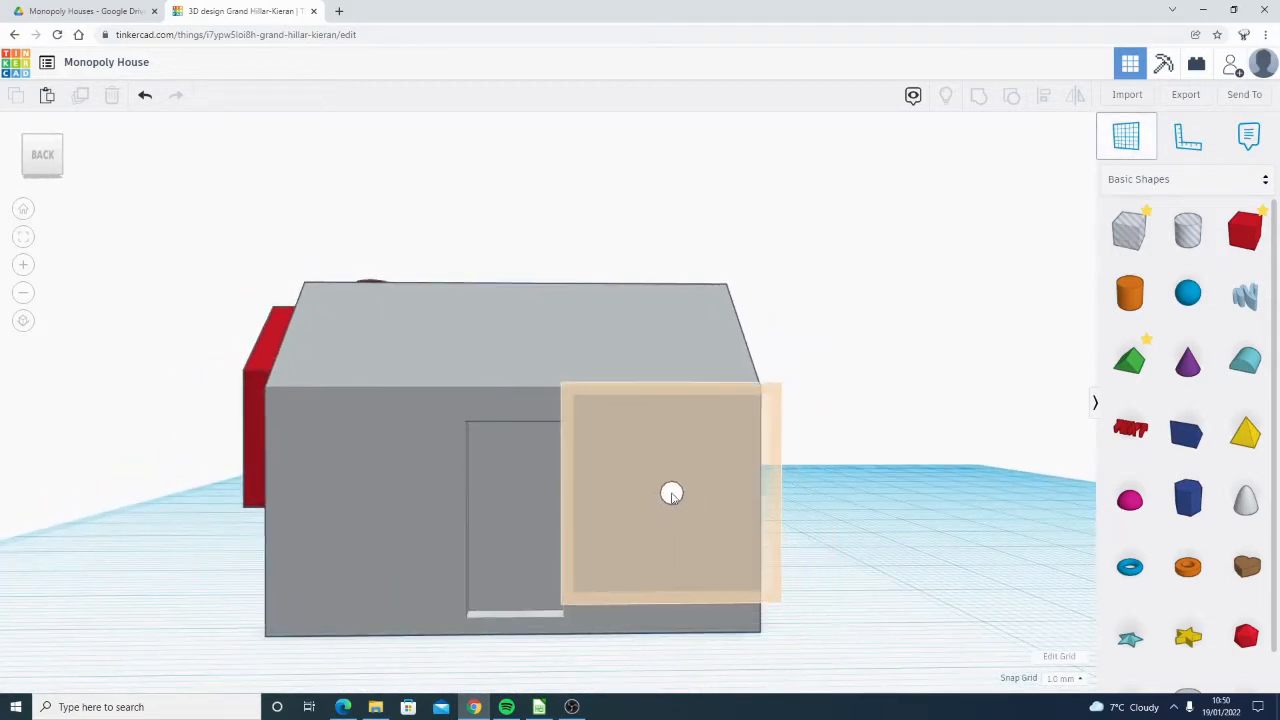
pyautogui.click(671, 493)
pyautogui.moveTo(1128, 230); pyautogui.dragTo(684, 488)
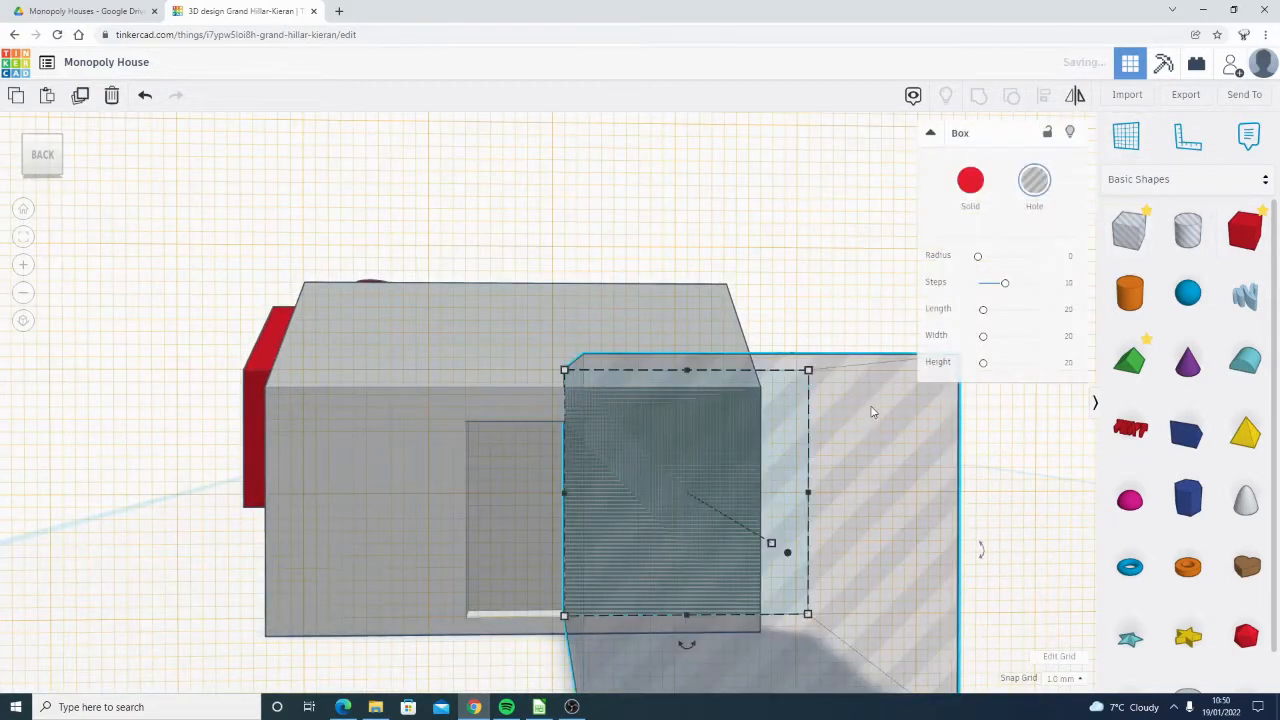
# Shrink the box hole to a small square window between the door and the wall's end, and raise it 1 mm
pyautogui.moveTo(808, 370); pyautogui.dragTo(673, 479)
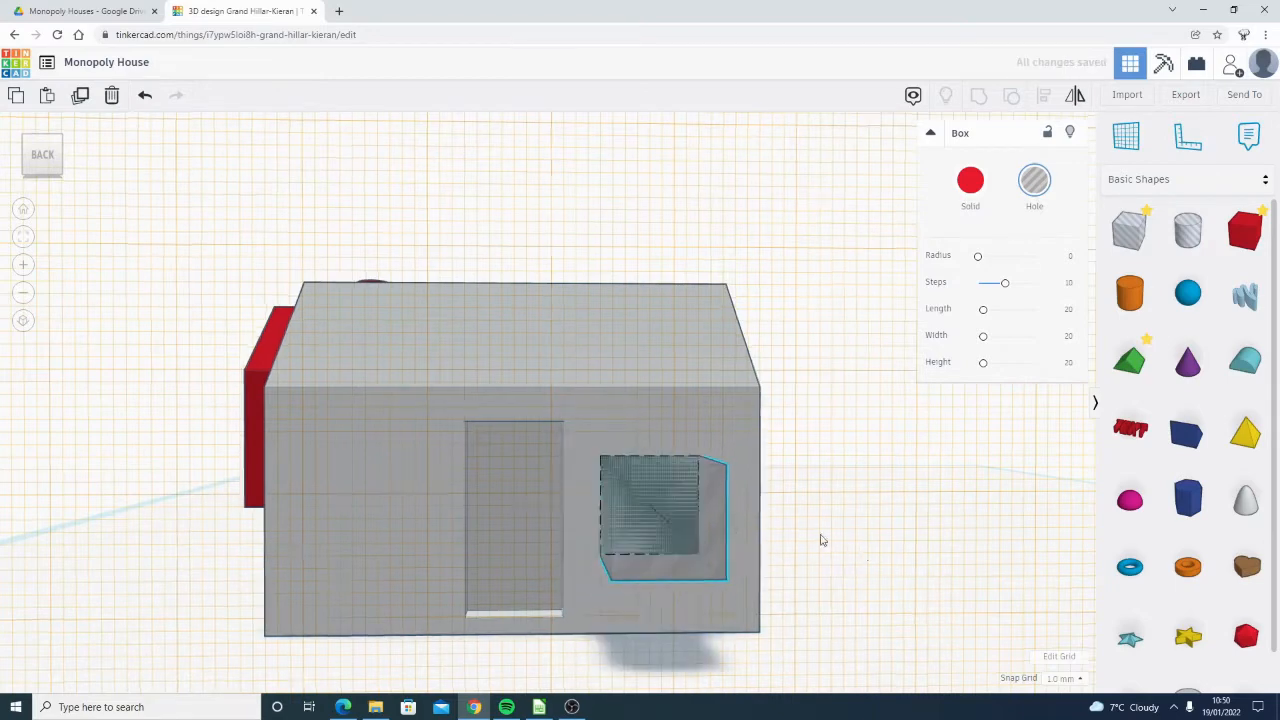
pyautogui.moveTo(866, 544)
pyautogui.mouseDown(button='right')
pyautogui.moveTo(829, 538)
pyautogui.moveTo(871, 549)
pyautogui.mouseUp(button='right')
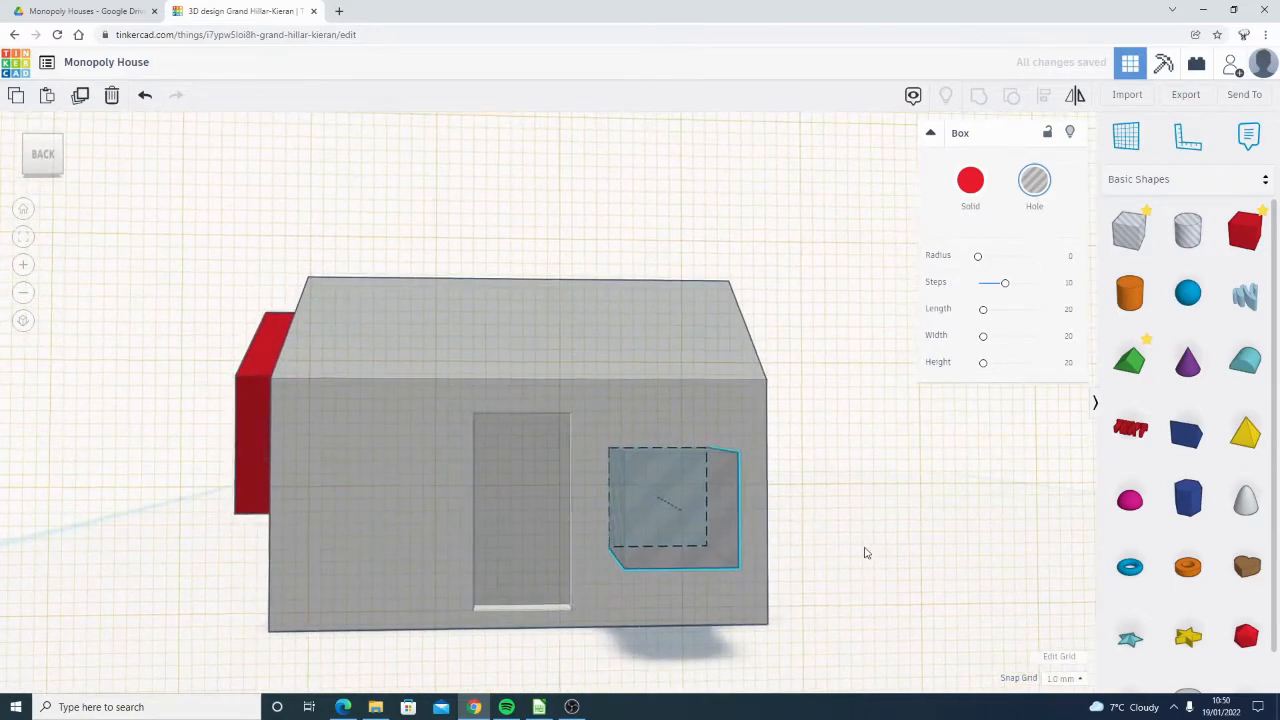
pyautogui.scroll(3, 670, 509)
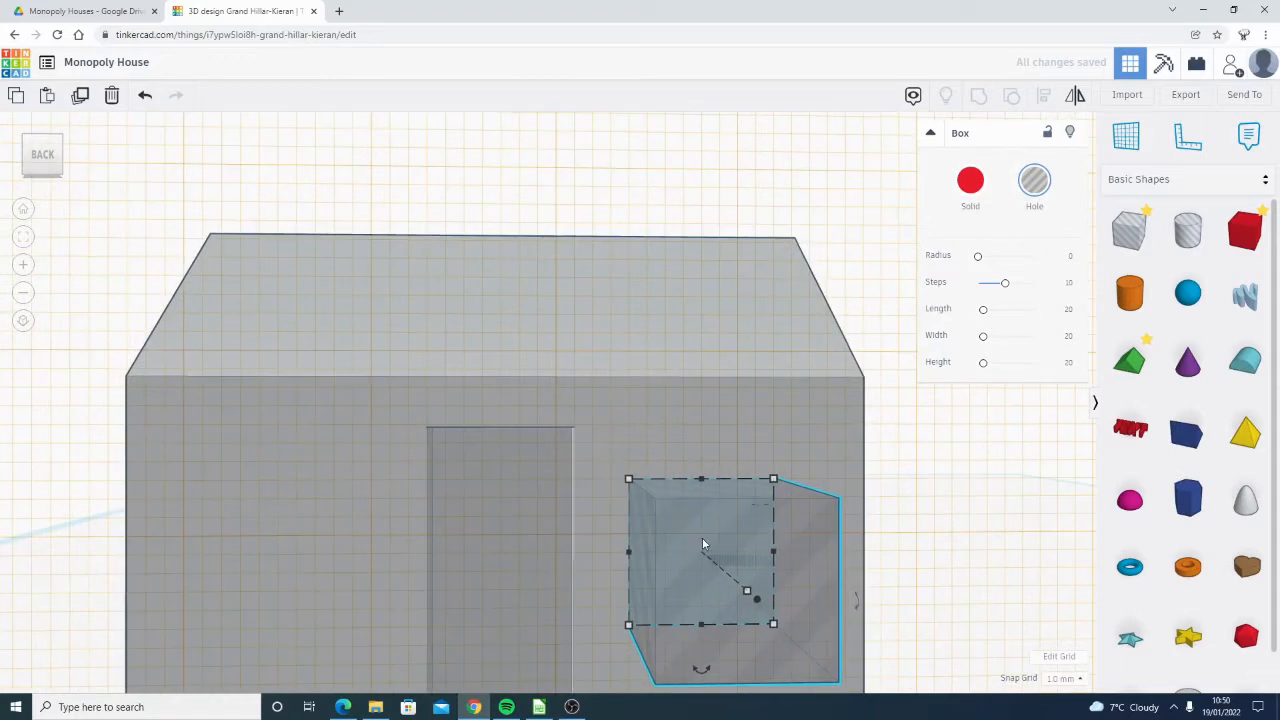
pyautogui.press('Up')
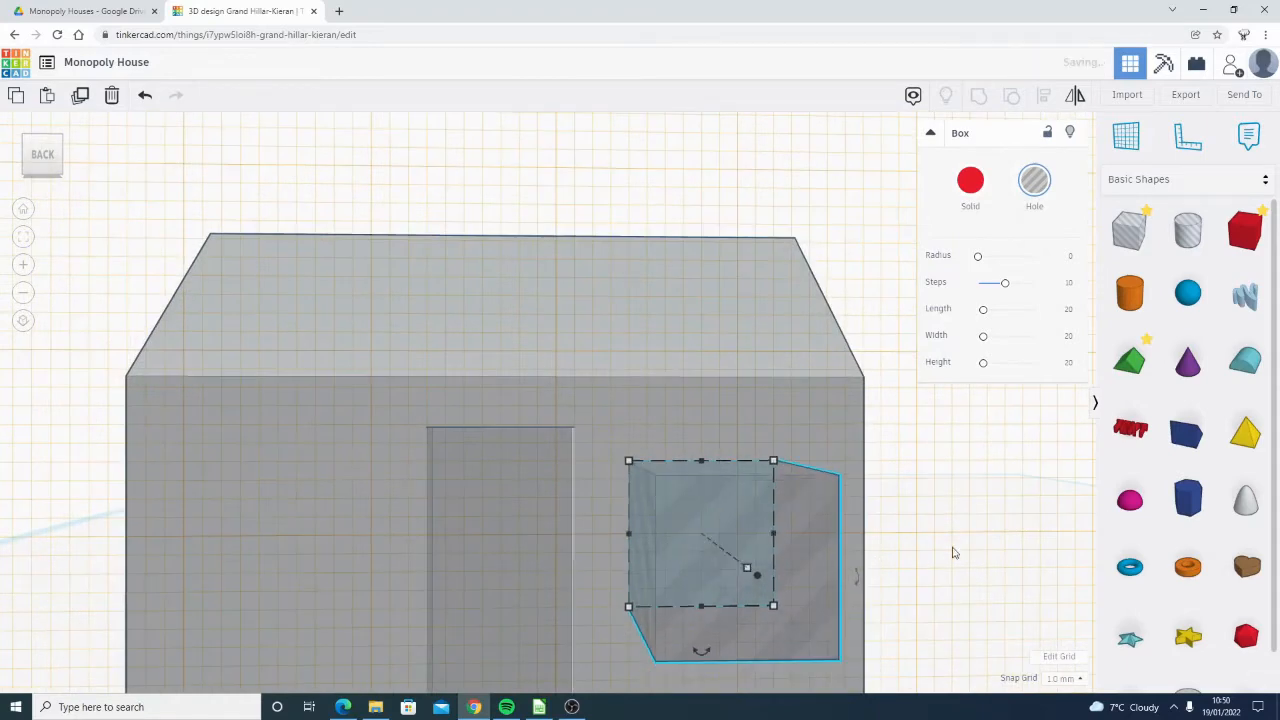
# Duplicate the window hole and nudge the copy along the wall to the matching position on the other side of the door
pyautogui.moveTo(953, 548)
pyautogui.mouseDown(button='right')
pyautogui.moveTo(909, 537)
pyautogui.moveTo(941, 538)
pyautogui.mouseUp(button='right')
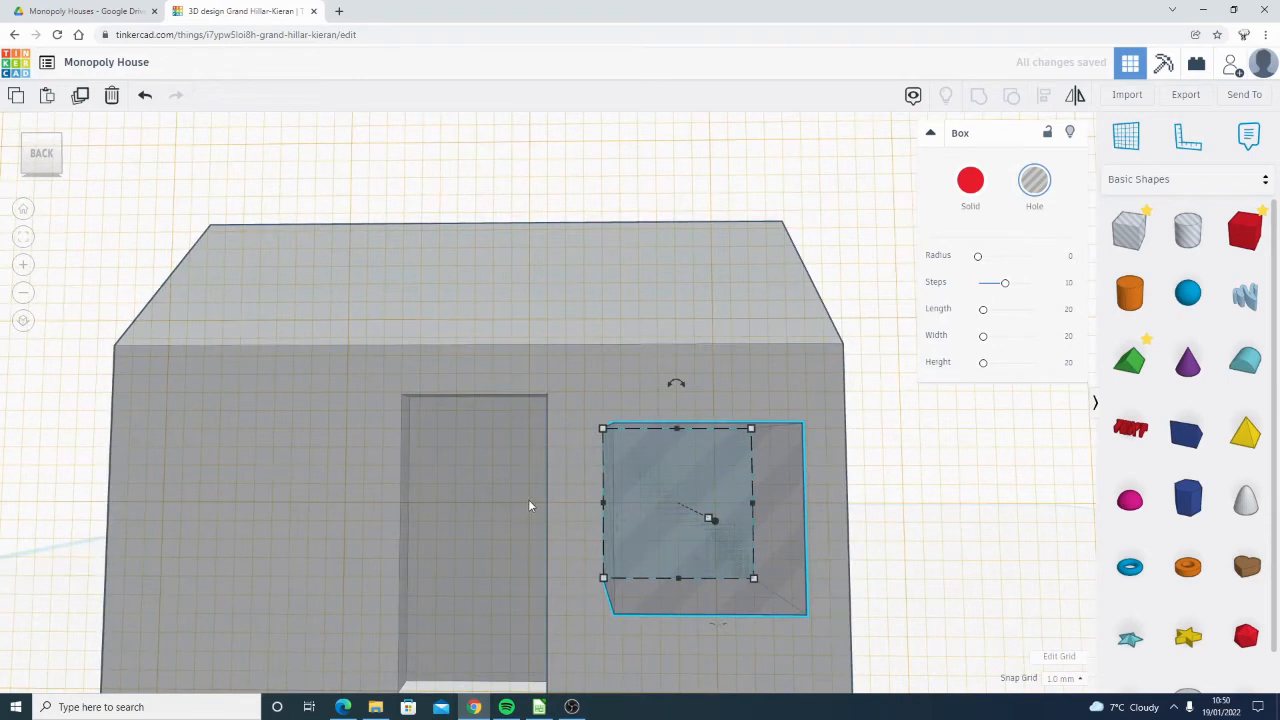
pyautogui.press('Left')
pyautogui.press('Left')
pyautogui.press('Left')
pyautogui.press('Left')
pyautogui.press('Left')
pyautogui.press('Left')
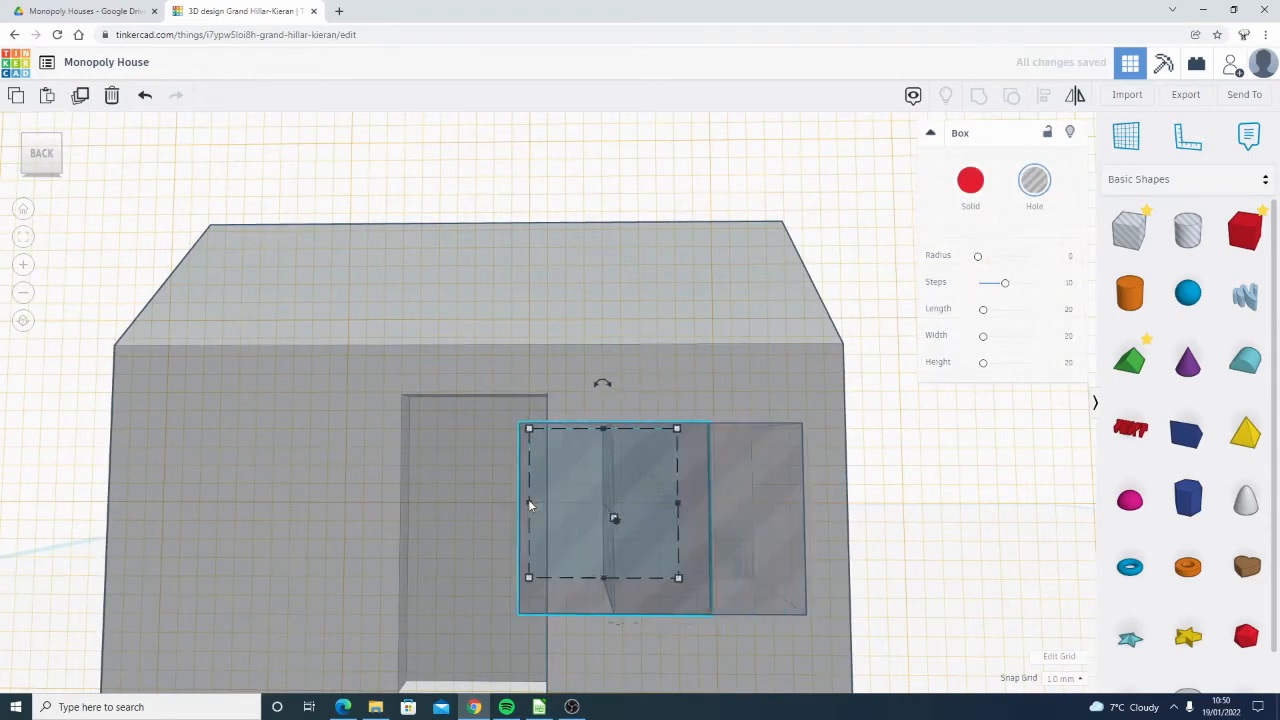
pyautogui.press('Left')
pyautogui.press('Left')
pyautogui.press('Left')
pyautogui.press('Left')
pyautogui.press('Left')
pyautogui.press('Left')
pyautogui.press('Left')
pyautogui.press('Left')
pyautogui.press('Left')
pyautogui.press('Left')
pyautogui.press('Left')
pyautogui.press('Left')
pyautogui.press('Left')
pyautogui.press('Left')
pyautogui.press('Left')
pyautogui.press('Left')
pyautogui.press('Left')
pyautogui.press('Left')
pyautogui.press('Left')
pyautogui.press('Left')
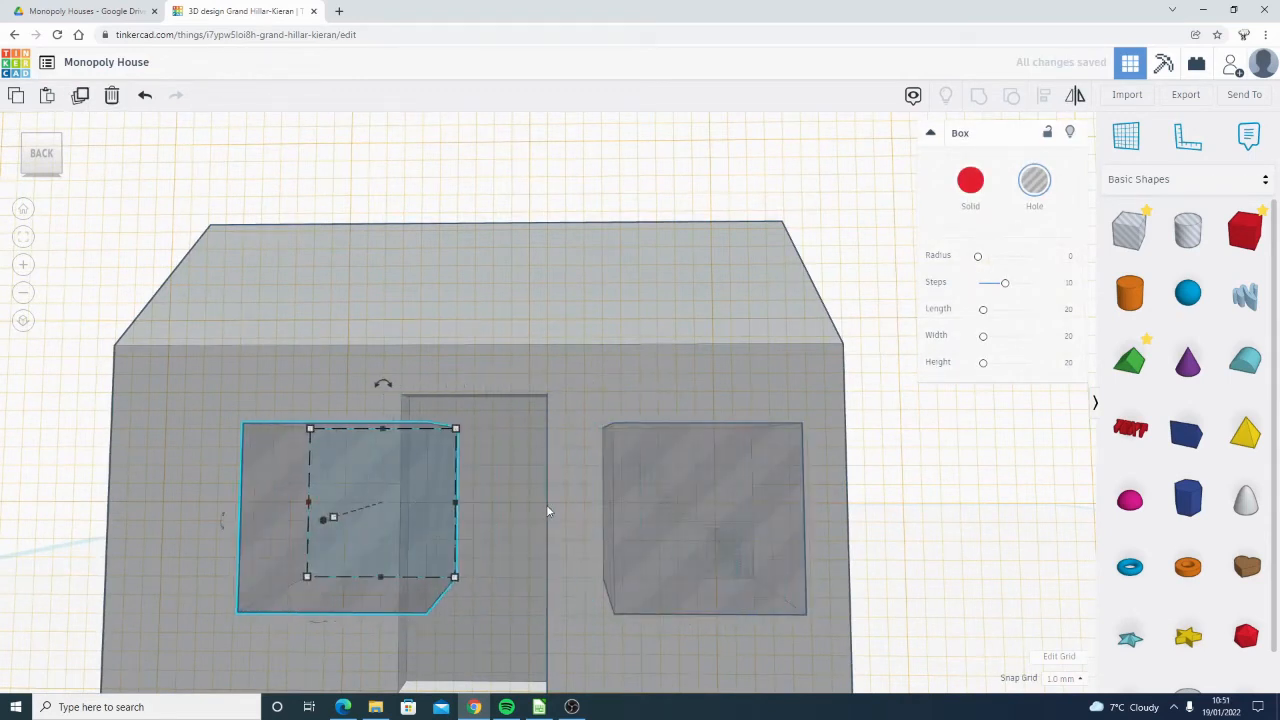
pyautogui.press('Left')
pyautogui.press('Left')
pyautogui.press('Left')
pyautogui.press('Left')
pyautogui.press('Left')
pyautogui.press('Left')
pyautogui.press('Left')
pyautogui.press('Left')
pyautogui.press('Left')
pyautogui.press('Left')
pyautogui.press('Left')
pyautogui.press('Left')
pyautogui.moveTo(509, 509); pyautogui.dragTo(529, 503, button='right')
pyautogui.press('Left')
pyautogui.press('Left')
pyautogui.press('Left')
pyautogui.press('Left')
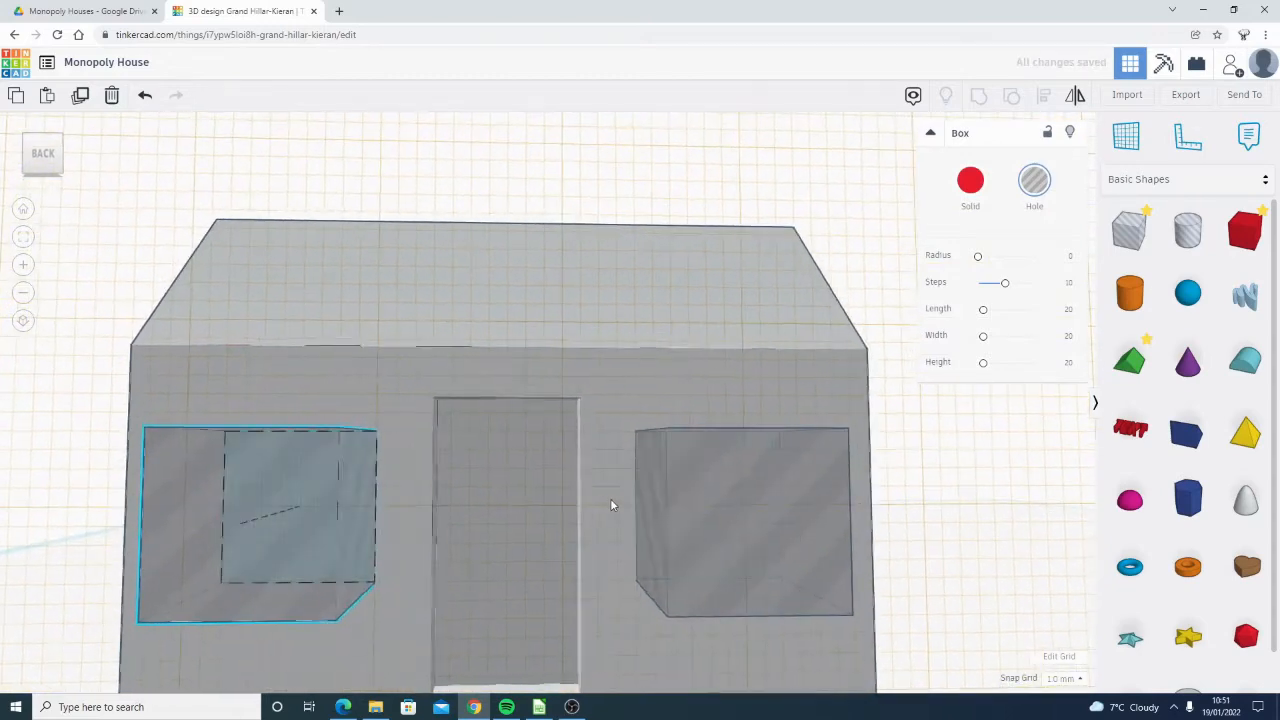
# Select both window holes and push them 2 mm into the house wall
pyautogui.moveTo(626, 514); pyautogui.dragTo(558, 455, button='right')
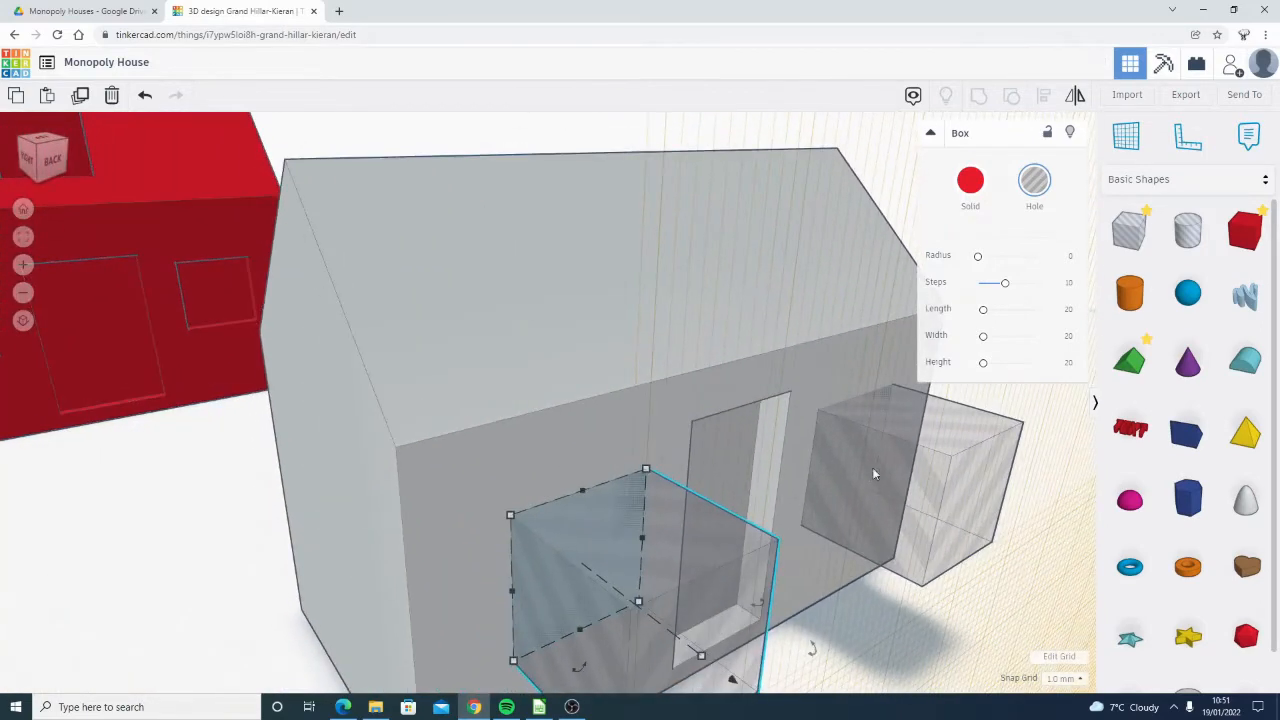
pyautogui.keyDown('shift'); pyautogui.click(978, 443); pyautogui.keyUp('shift')
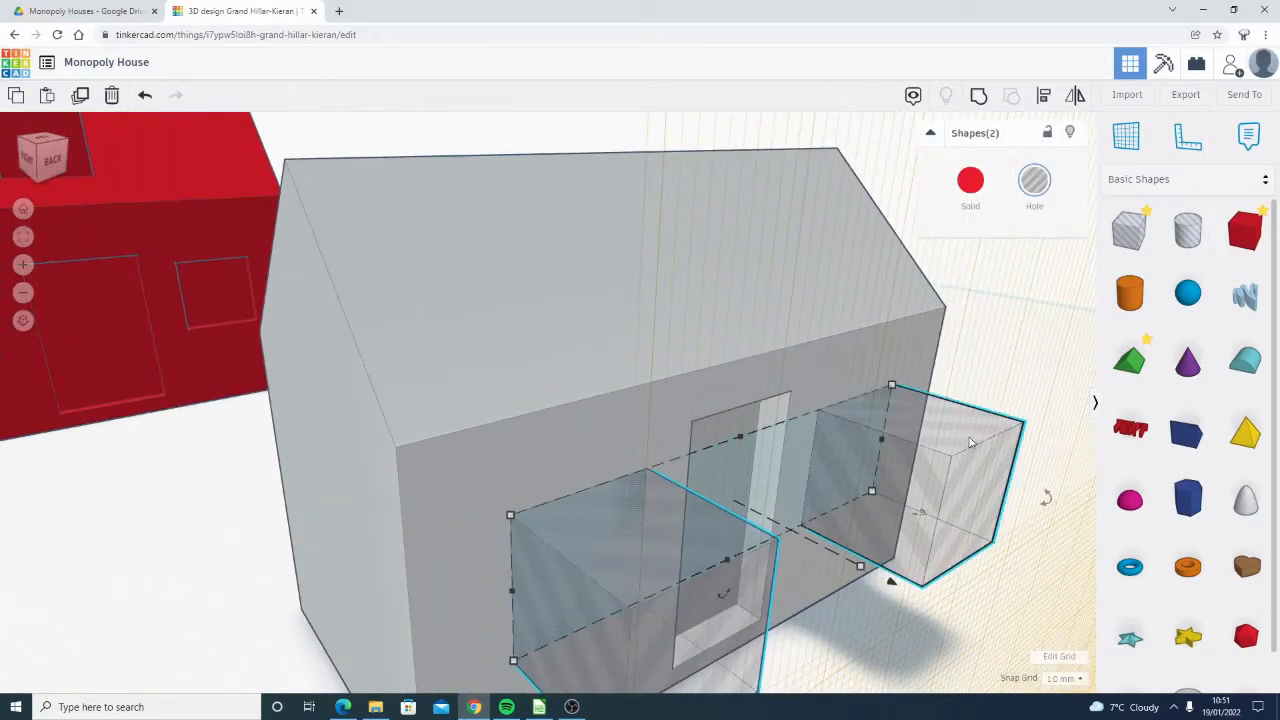
pyautogui.moveTo(668, 452); pyautogui.dragTo(570, 292, button='right')
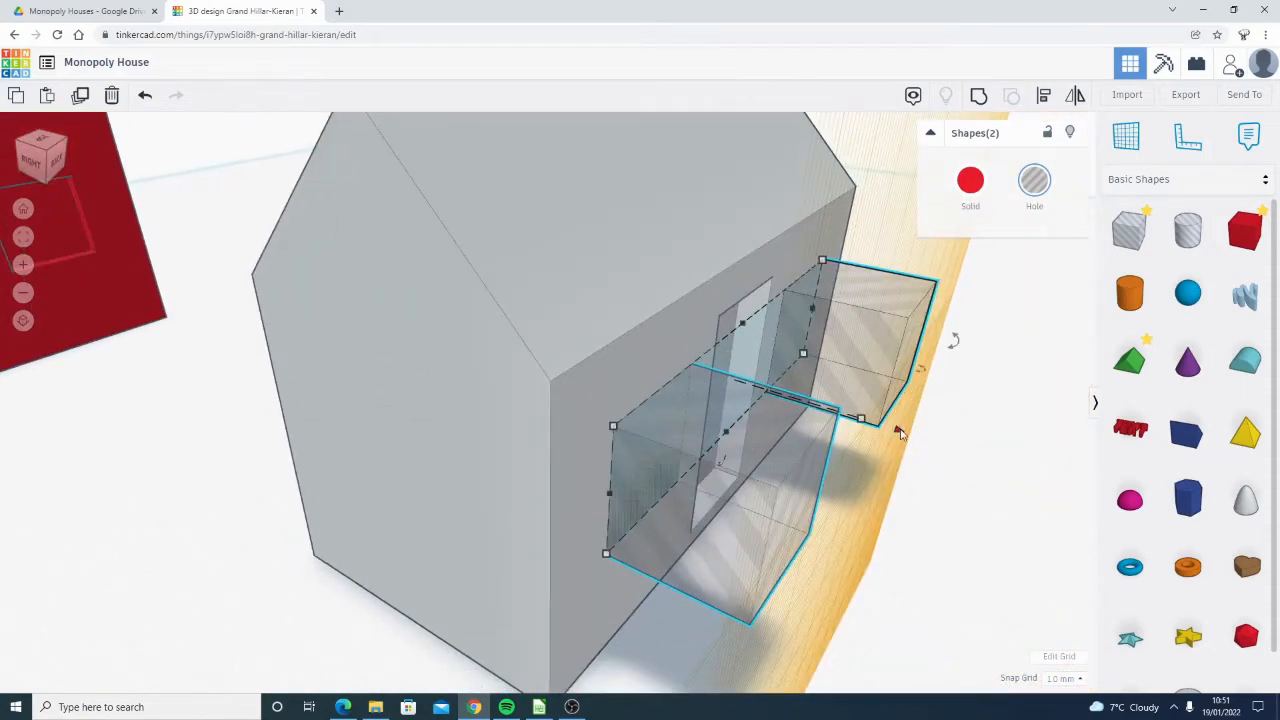
pyautogui.moveTo(899, 432); pyautogui.dragTo(868, 418)
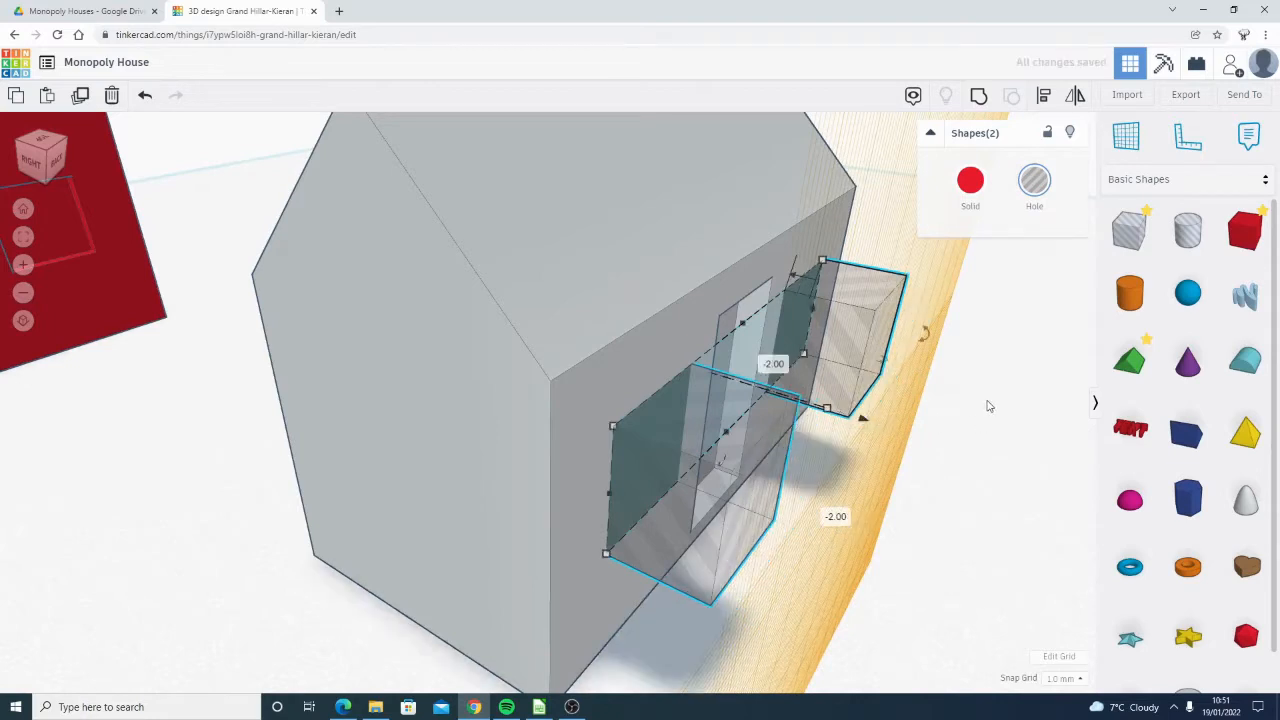
# Group the two window holes with the house to cut both window recesses into the wall
pyautogui.moveTo(877, 151); pyautogui.dragTo(539, 529)
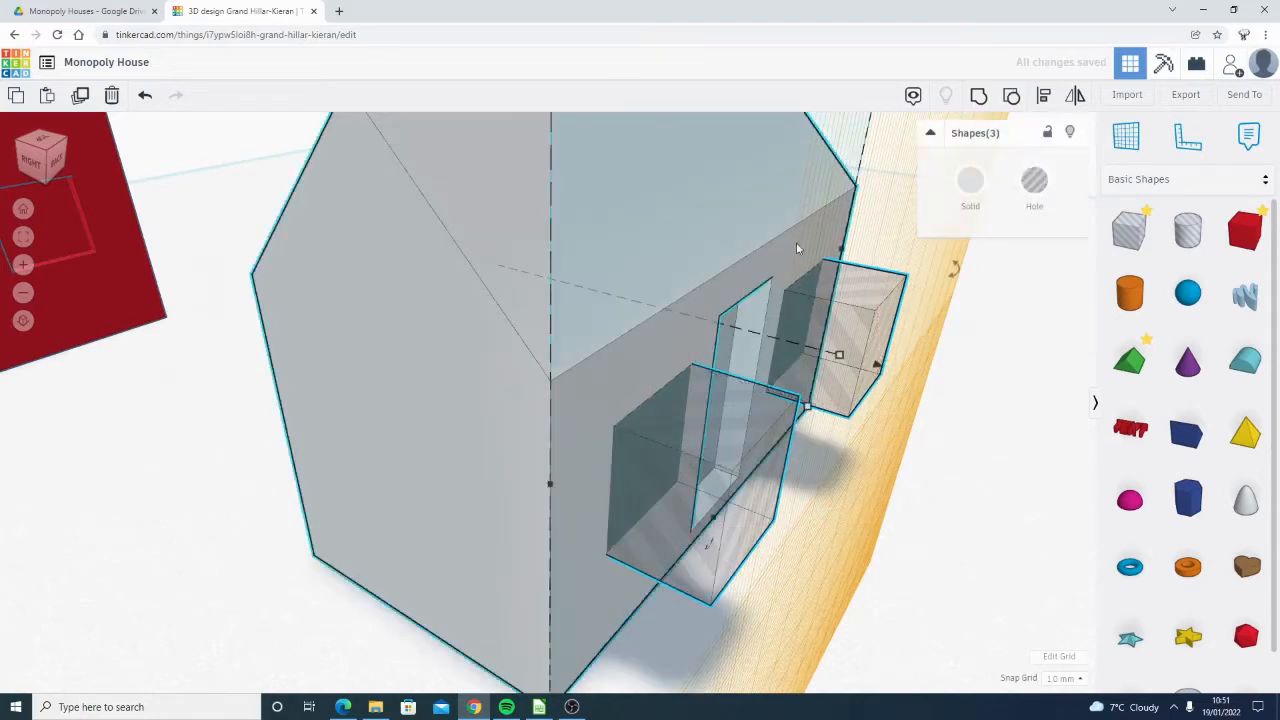
pyautogui.click(979, 97)
pyautogui.moveTo(803, 403); pyautogui.dragTo(540, 286, button='right')
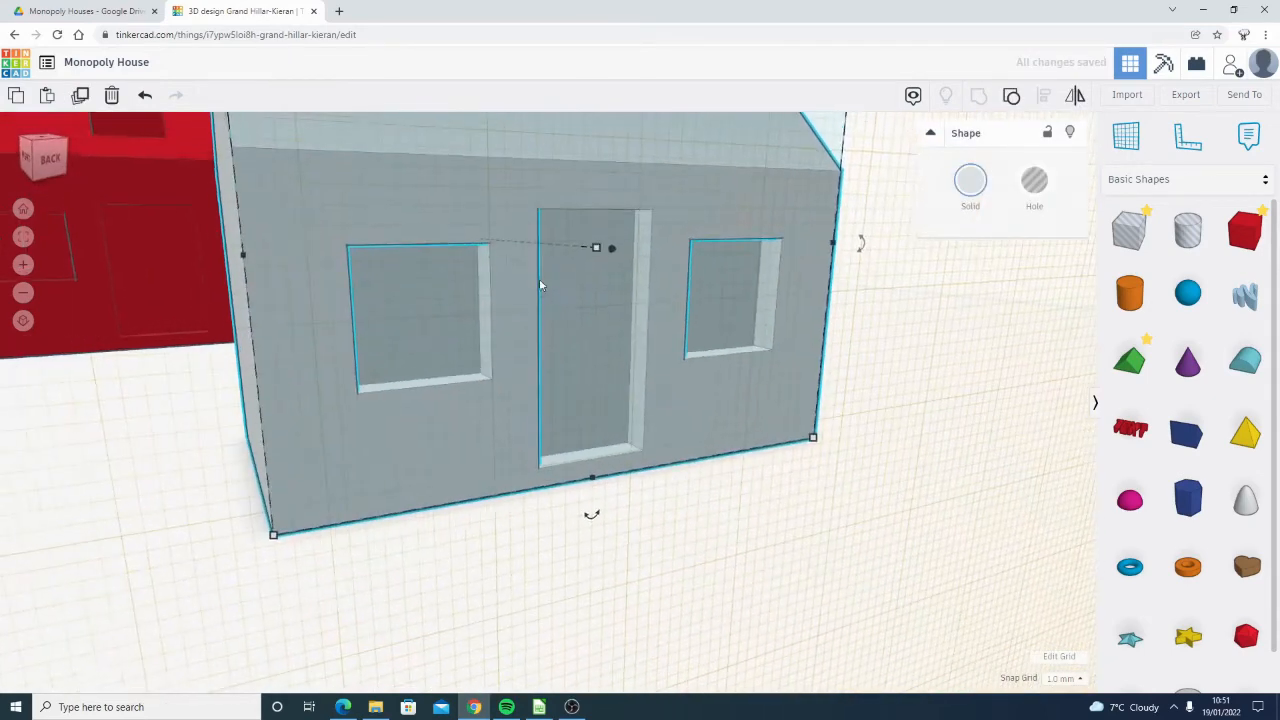
pyautogui.scroll(-5, 540, 286)
pyautogui.click(1022, 202)
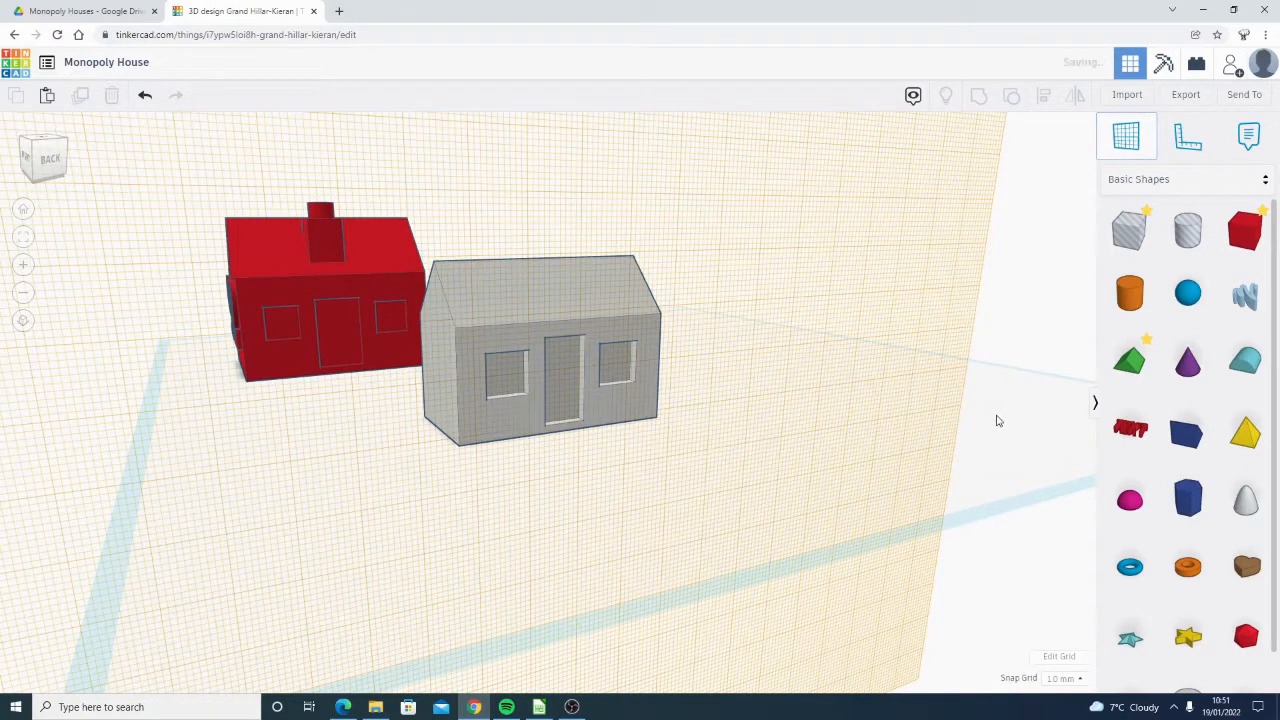
# Move the workplane from the house wall back to the ground plane
pyautogui.click(1122, 142)
pyautogui.click(434, 445)
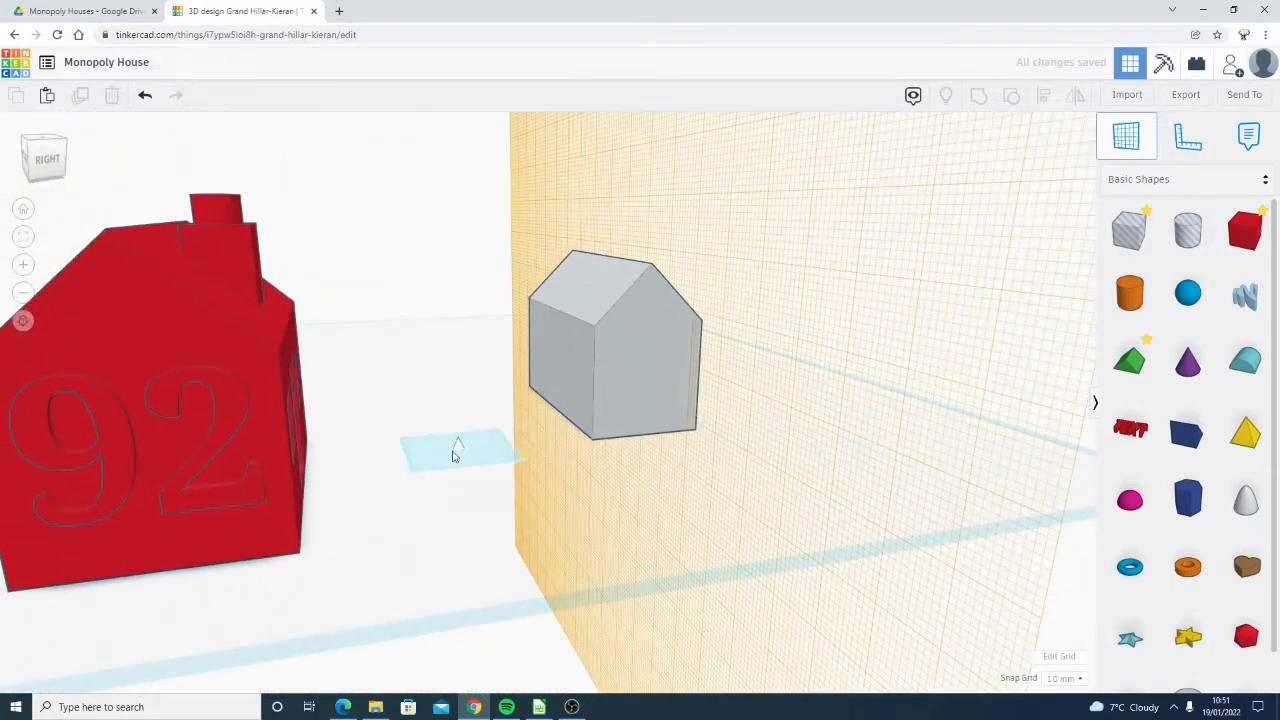
pyautogui.click(452, 455)
pyautogui.moveTo(743, 394); pyautogui.dragTo(494, 383, button='right')
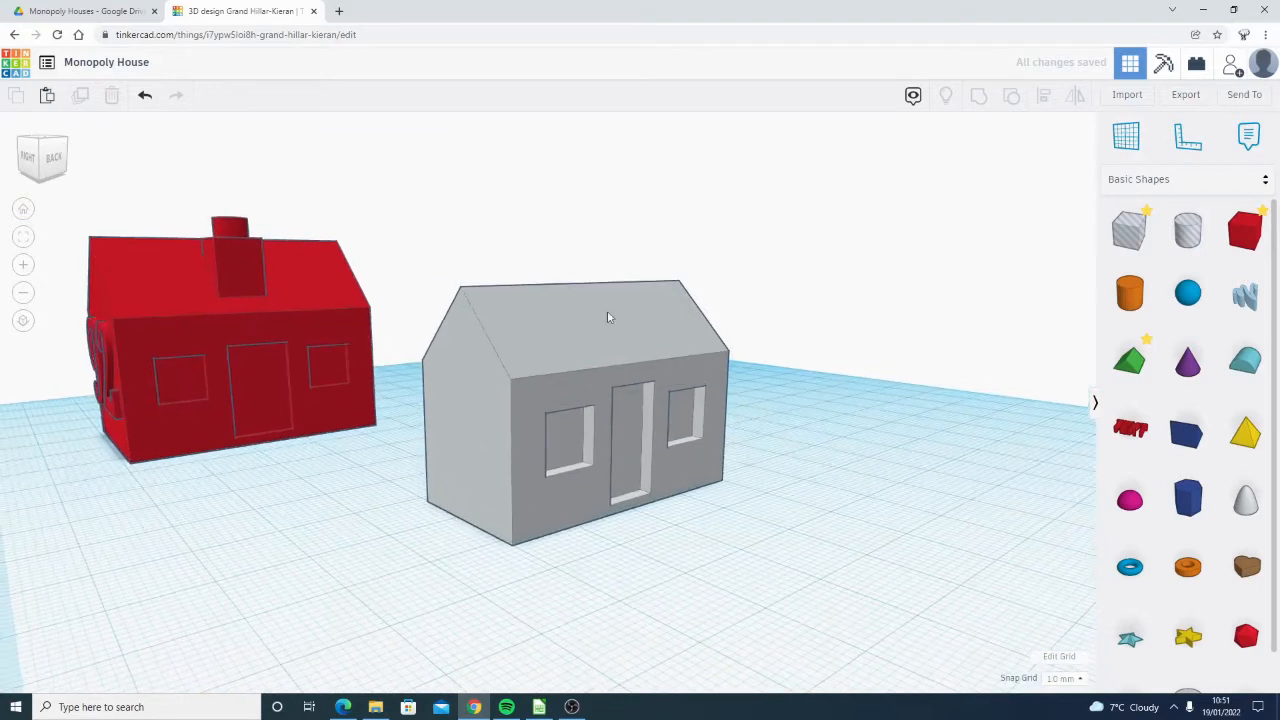
# Switch to the Monopoly Houses folder in Google Drive, review the reference pictures, and return to the Tinkercad design
pyautogui.click(110, 8)
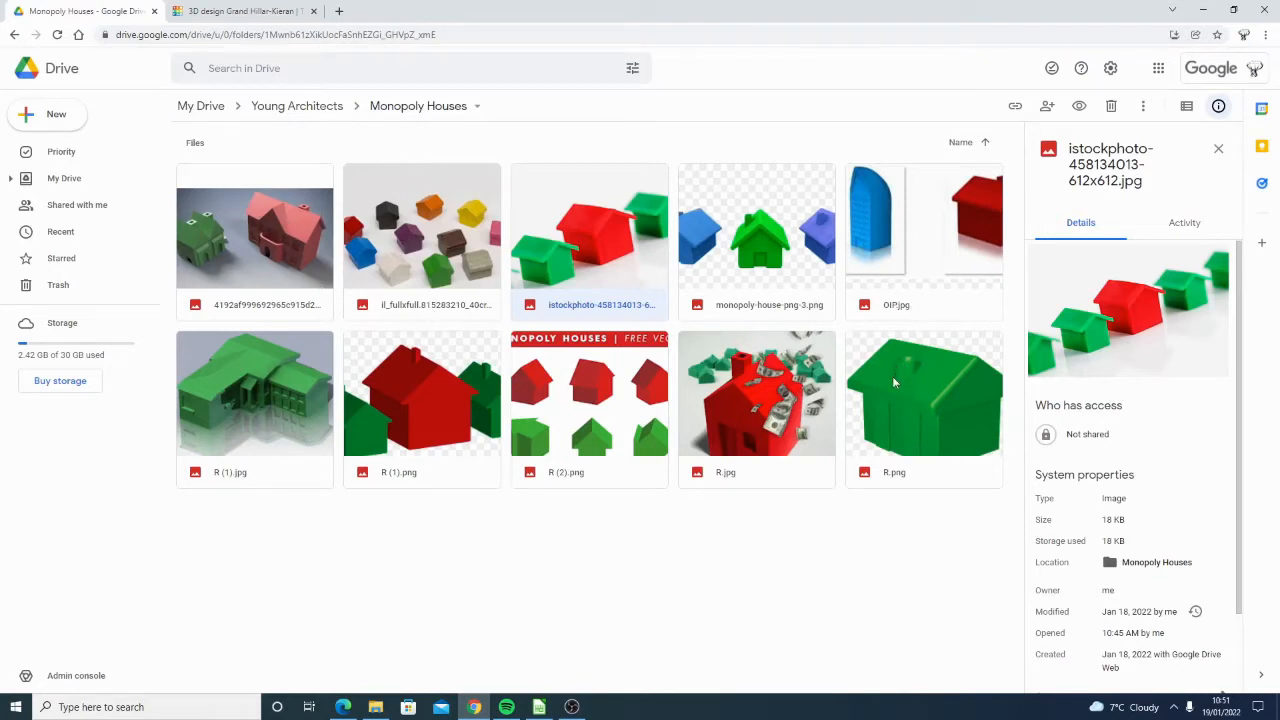
pyautogui.click(231, 10)
pyautogui.moveTo(872, 378); pyautogui.dragTo(850, 469, button='right')
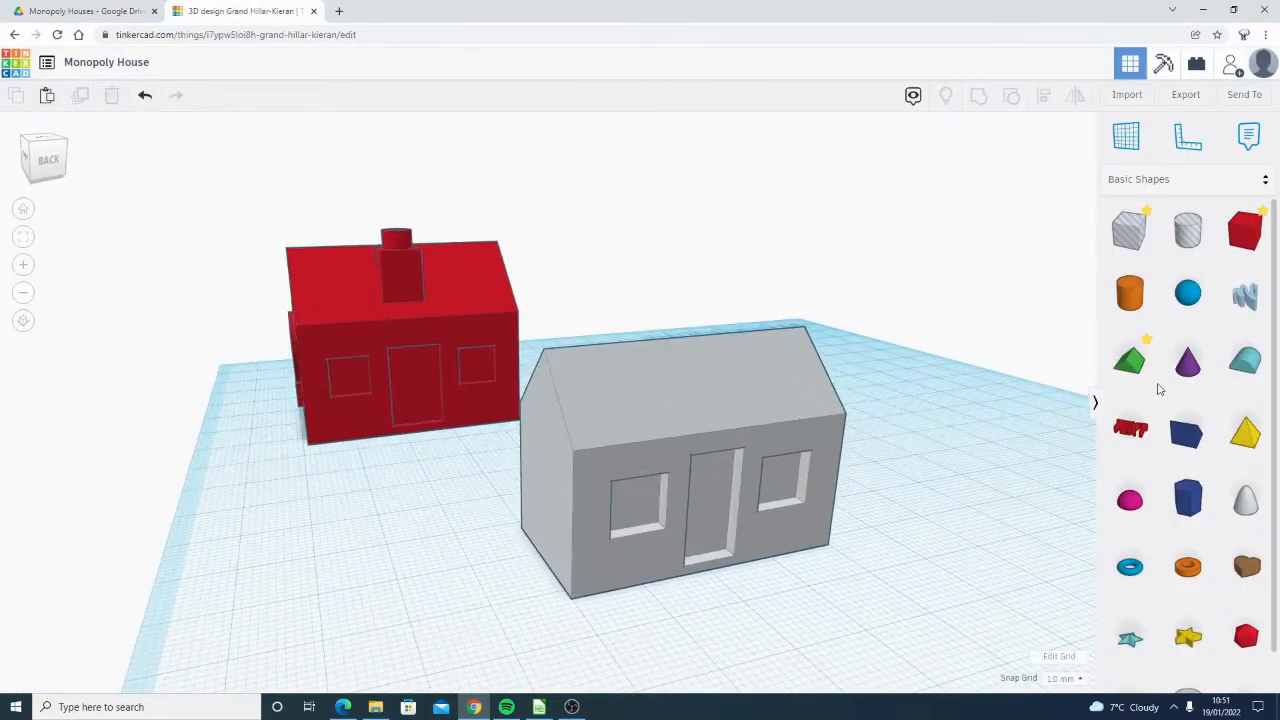
# Add a tube in front of the house with a wall thickness of 4.4 and 40 sides
pyautogui.moveTo(1187, 567); pyautogui.dragTo(888, 592)
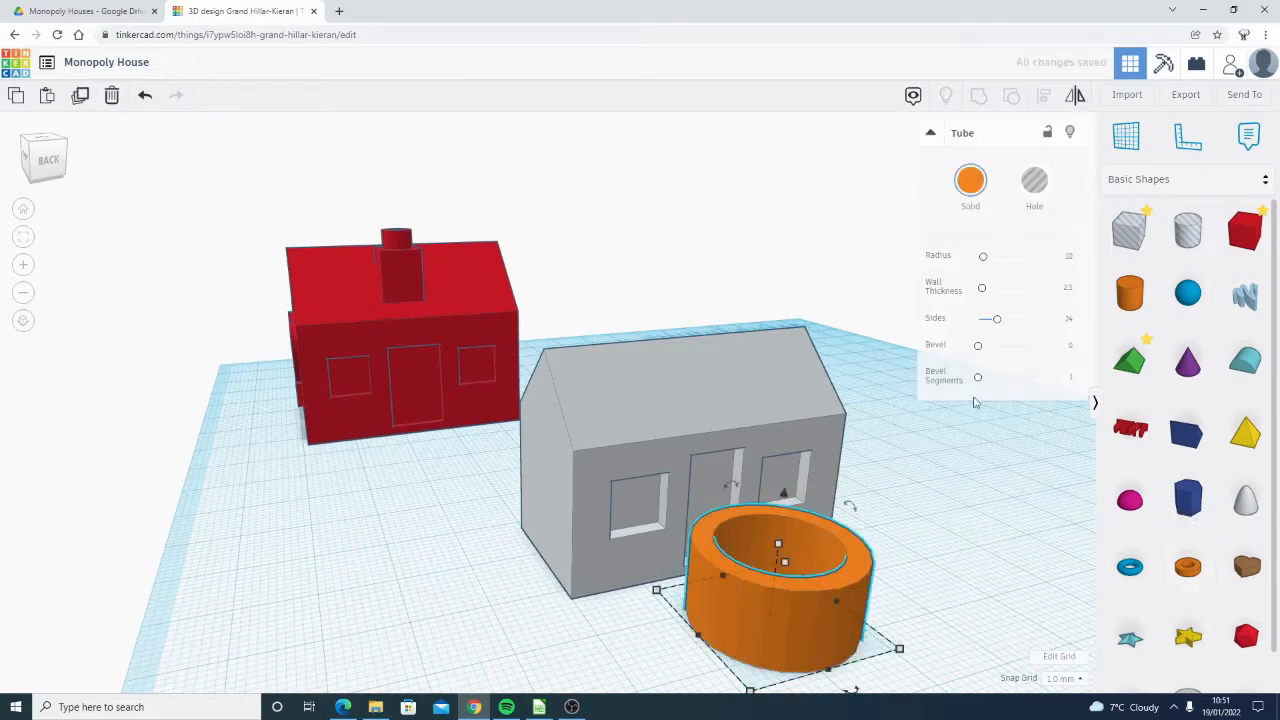
pyautogui.moveTo(987, 291); pyautogui.dragTo(990, 295)
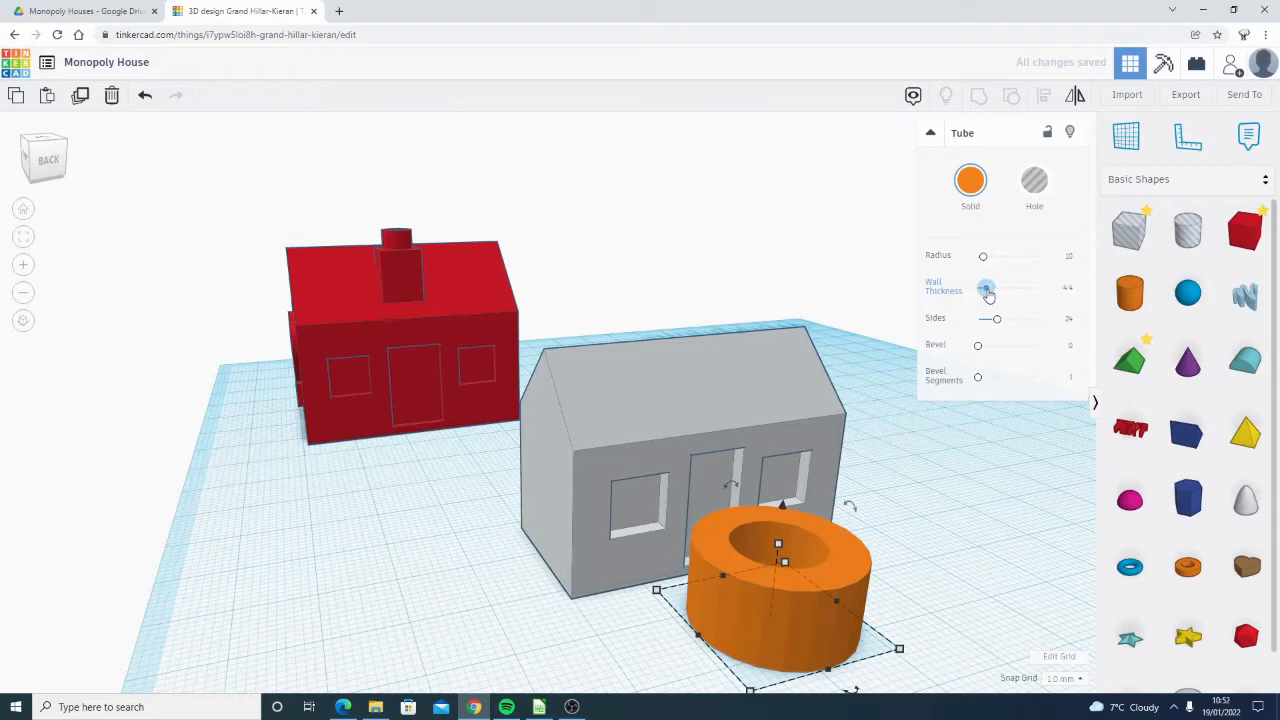
pyautogui.moveTo(956, 537); pyautogui.dragTo(922, 580, button='right')
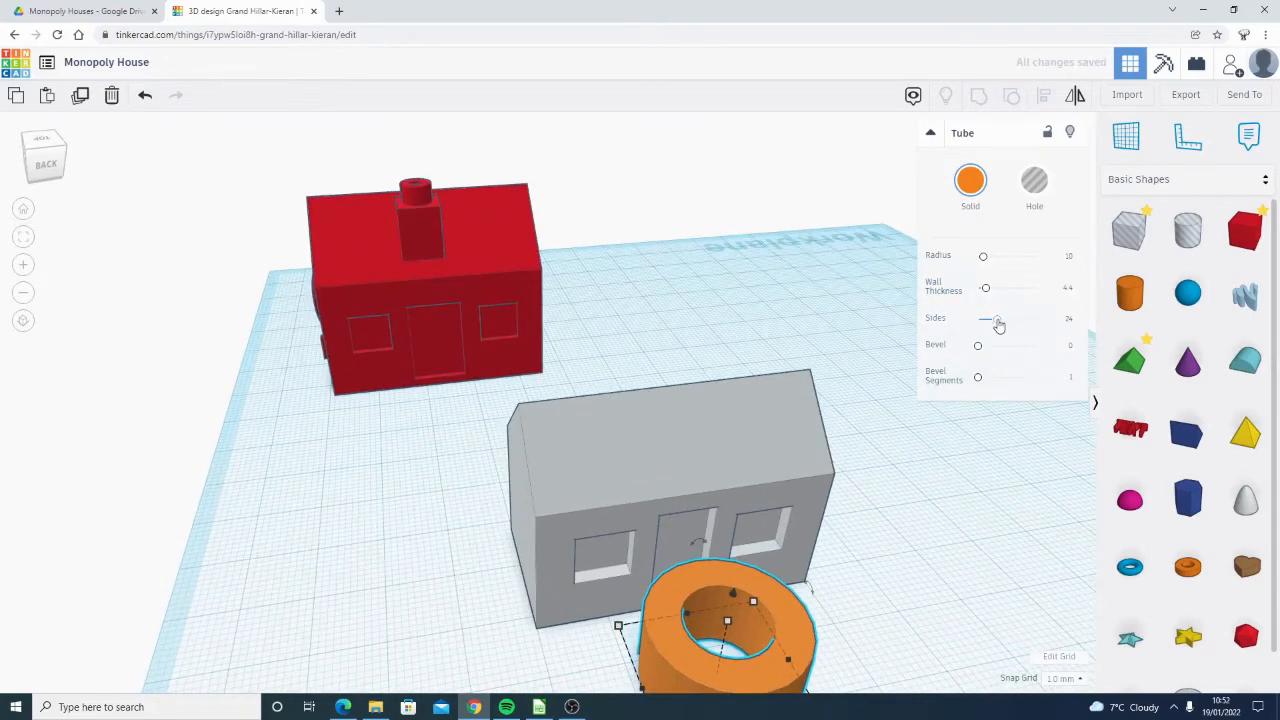
pyautogui.moveTo(998, 325); pyautogui.dragTo(1008, 322)
# Stretch the tube to 21 mm tall and scale it down proportionally to an 8 by 8 mm base
pyautogui.moveTo(977, 543); pyautogui.dragTo(941, 419, button='middle')
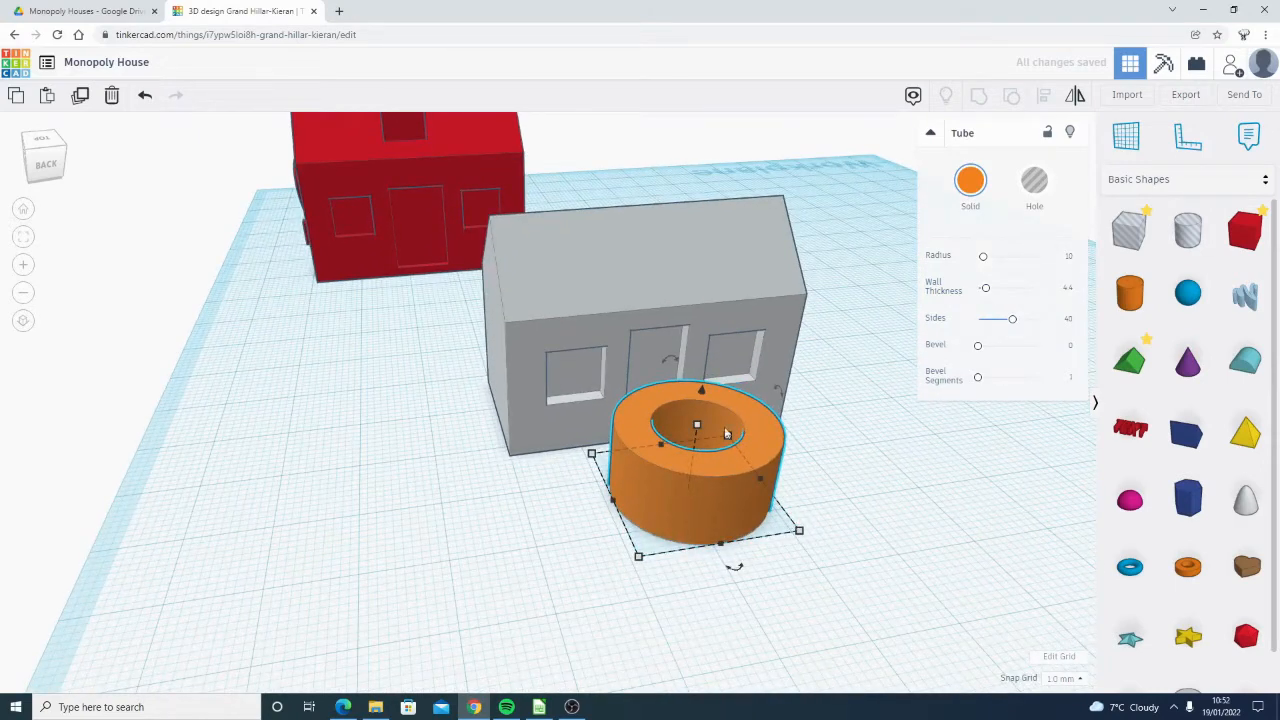
pyautogui.moveTo(698, 427); pyautogui.dragTo(707, 346)
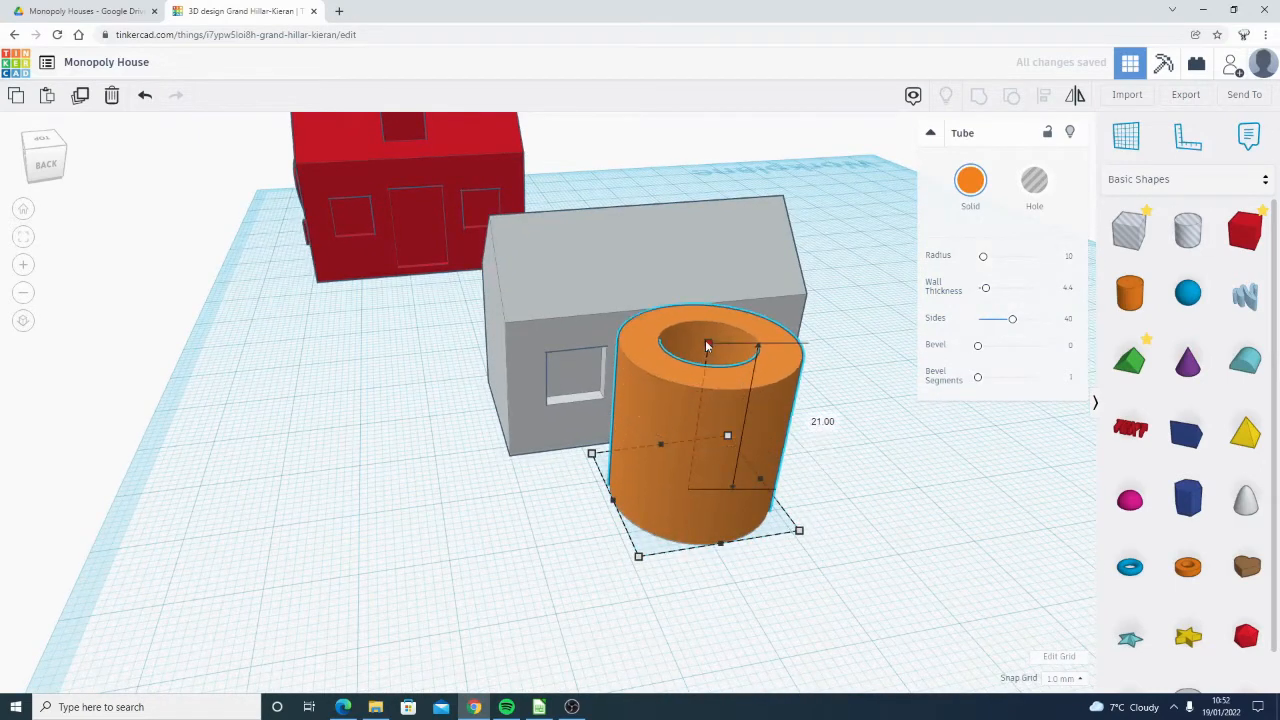
pyautogui.click(857, 510)
pyautogui.click(727, 483)
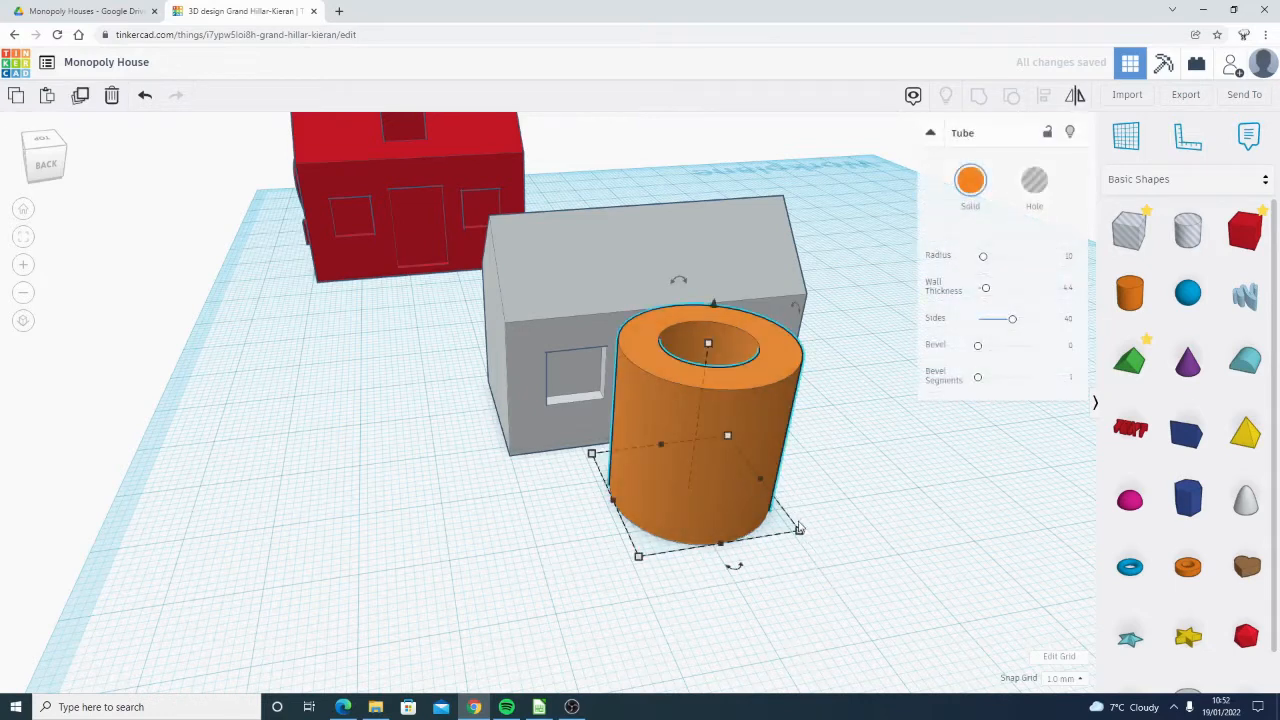
pyautogui.keyDown('alt'); pyautogui.keyDown('shift'); pyautogui.moveTo(800, 531); pyautogui.dragTo(728, 512); pyautogui.keyUp('shift'); pyautogui.keyUp('alt')
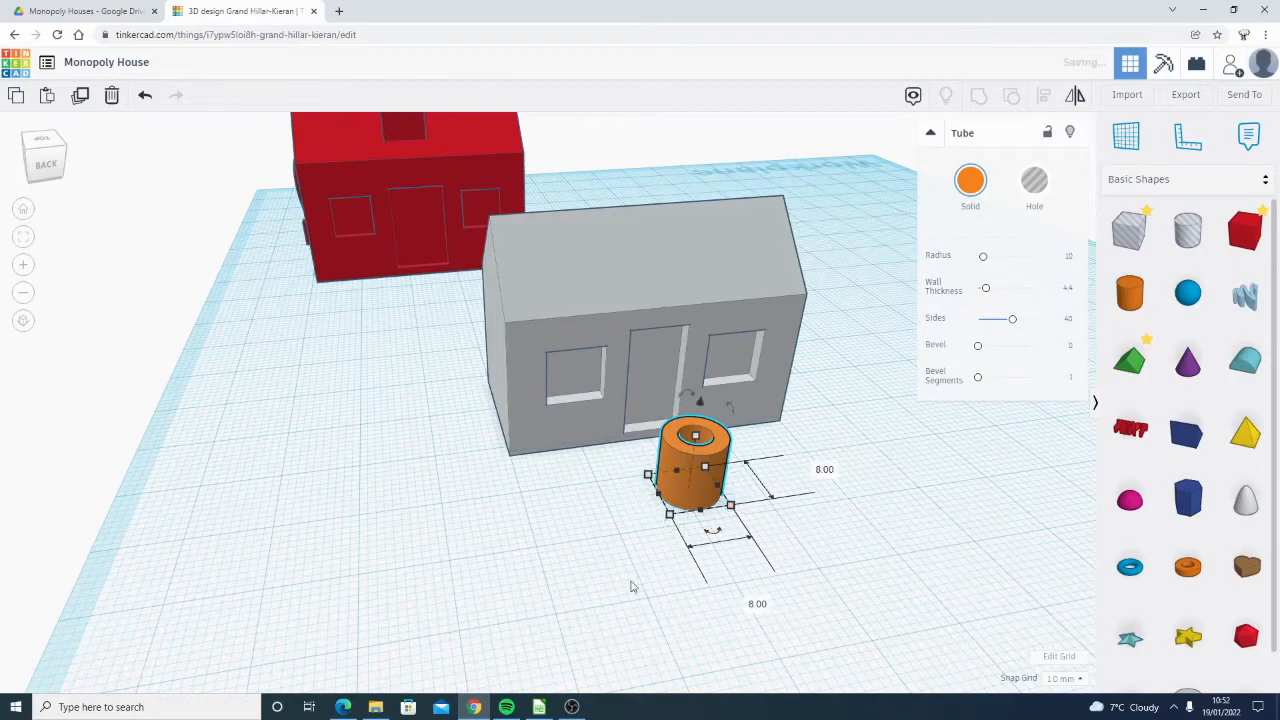
# Switch to the Monopoly Houses folder in Google Drive to check the reference pictures, and return to the Tinkercad design
pyautogui.moveTo(631, 587); pyautogui.dragTo(453, 208, button='right')
pyautogui.click(80, 9)
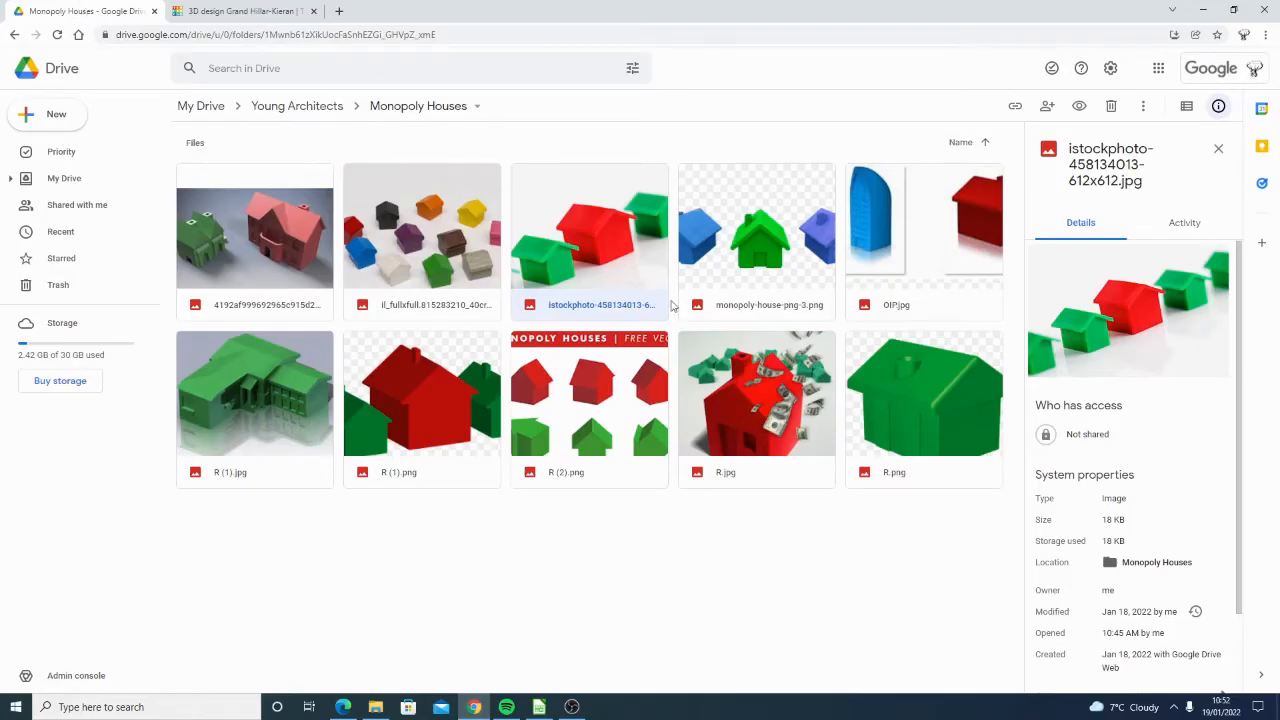
pyautogui.click(251, 6)
pyautogui.moveTo(774, 414); pyautogui.dragTo(639, 513, button='right')
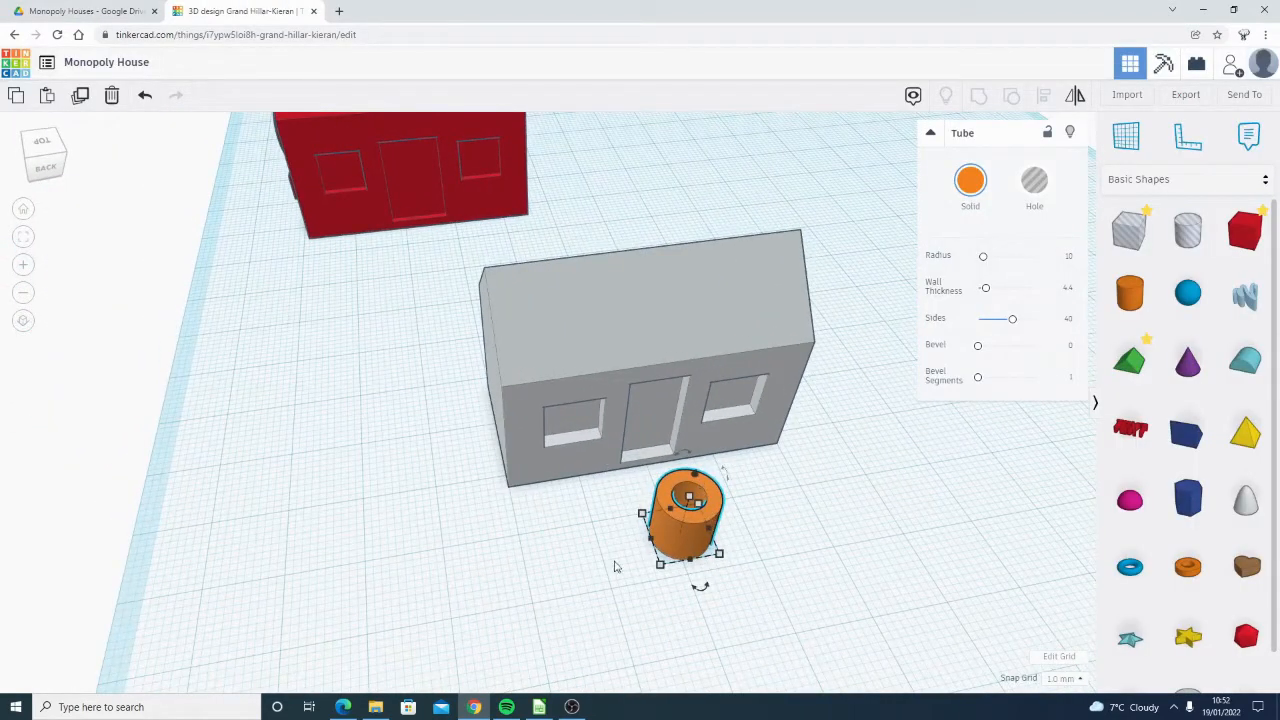
pyautogui.moveTo(558, 524); pyautogui.dragTo(910, 415, button='right')
# Try placing a cylinder on a workplane set on the house's sloped roof
pyautogui.click(885, 508)
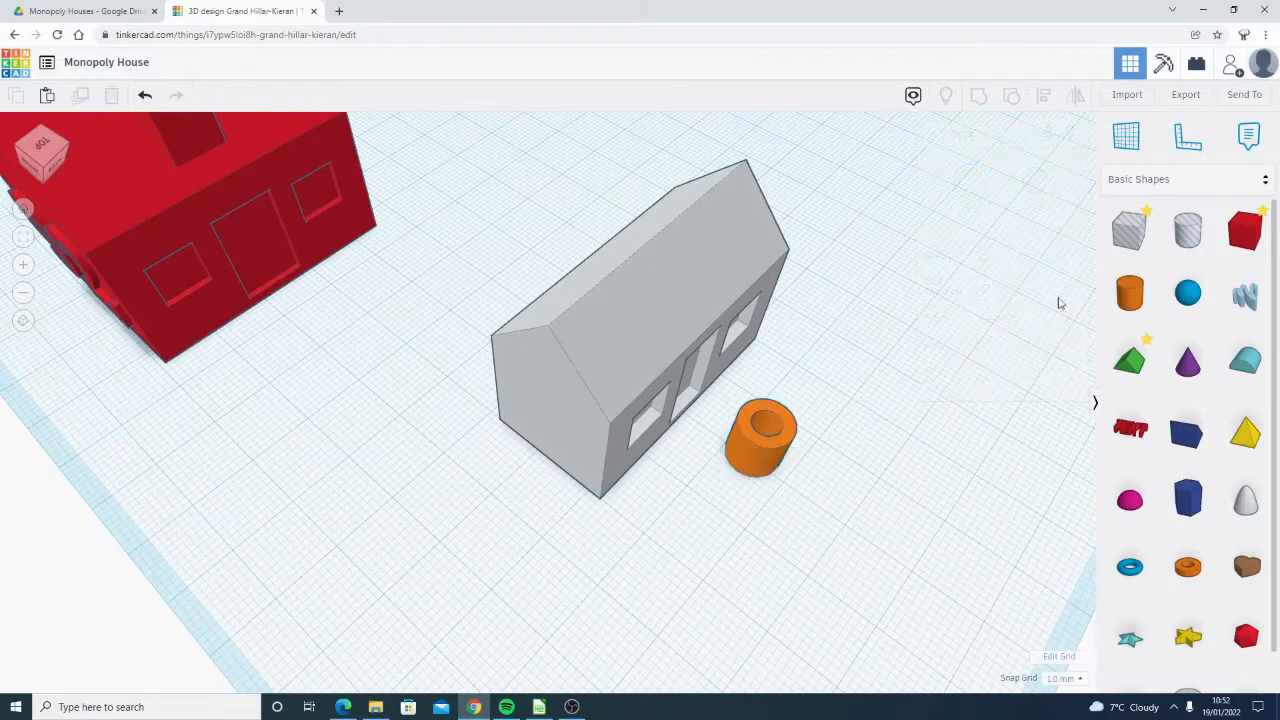
pyautogui.click(1124, 150)
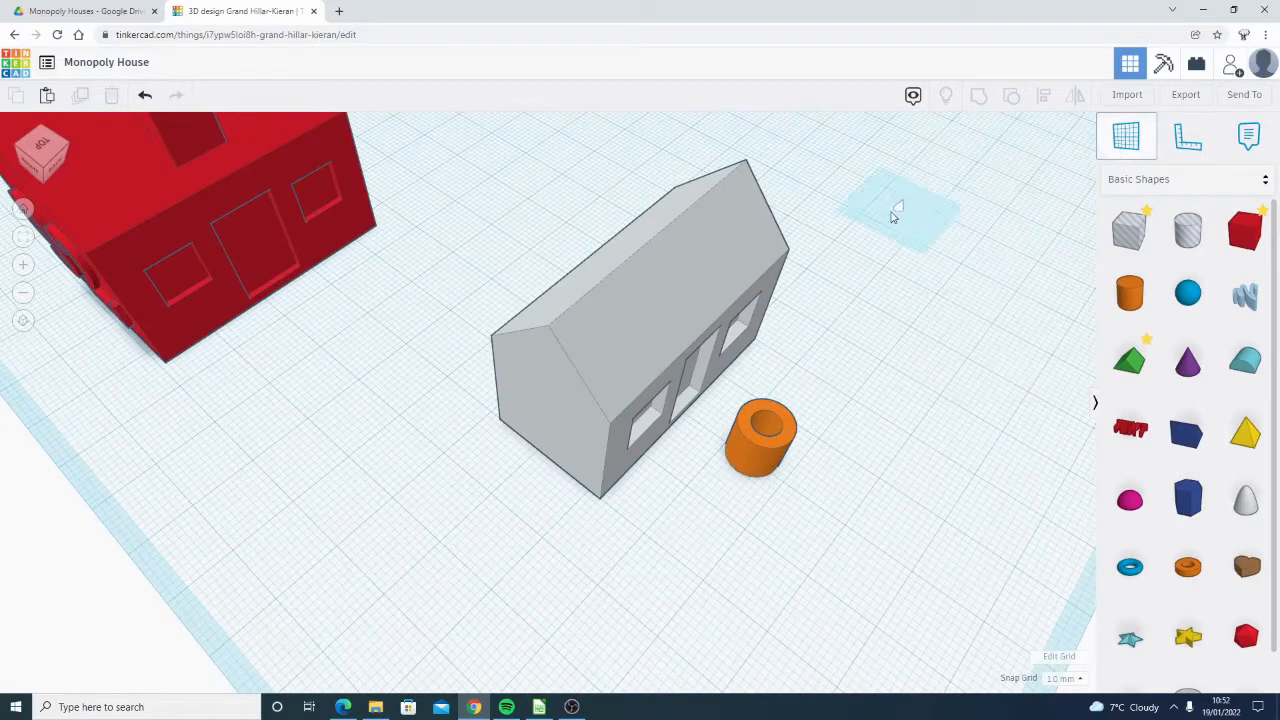
pyautogui.click(677, 280)
pyautogui.click(1131, 303)
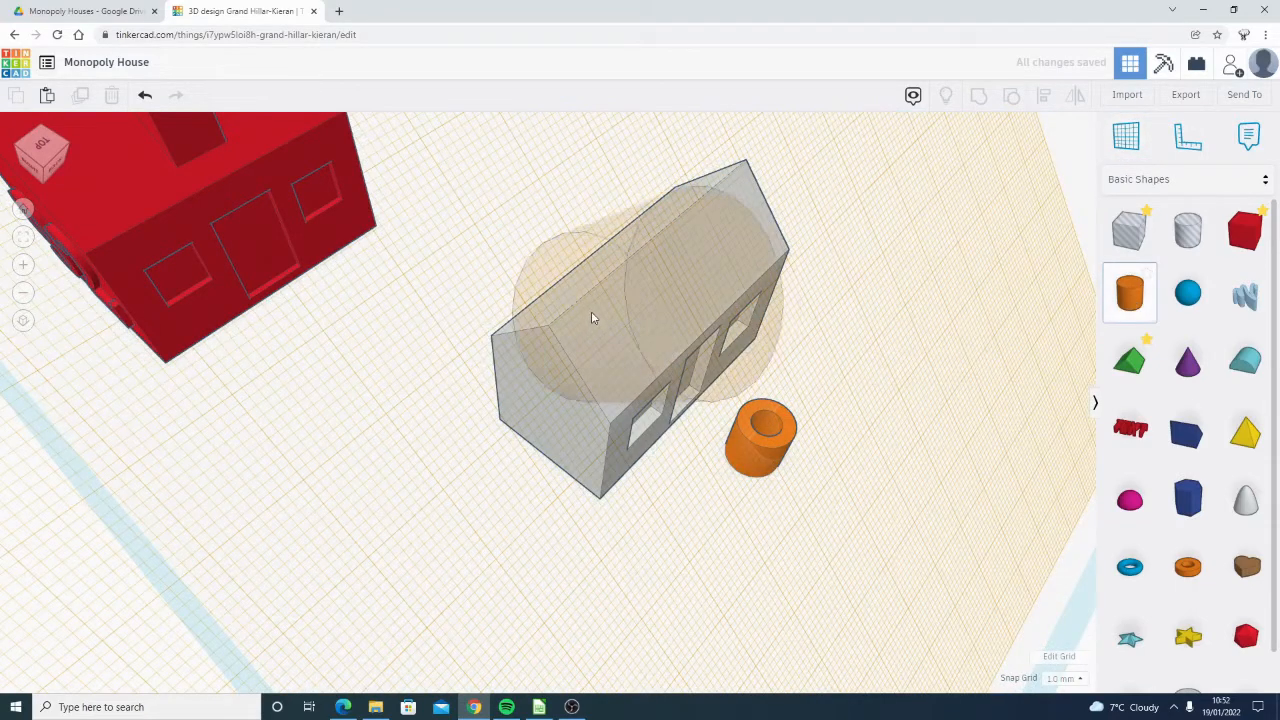
pyautogui.click(646, 323)
pyautogui.moveTo(545, 522); pyautogui.dragTo(588, 508, button='right')
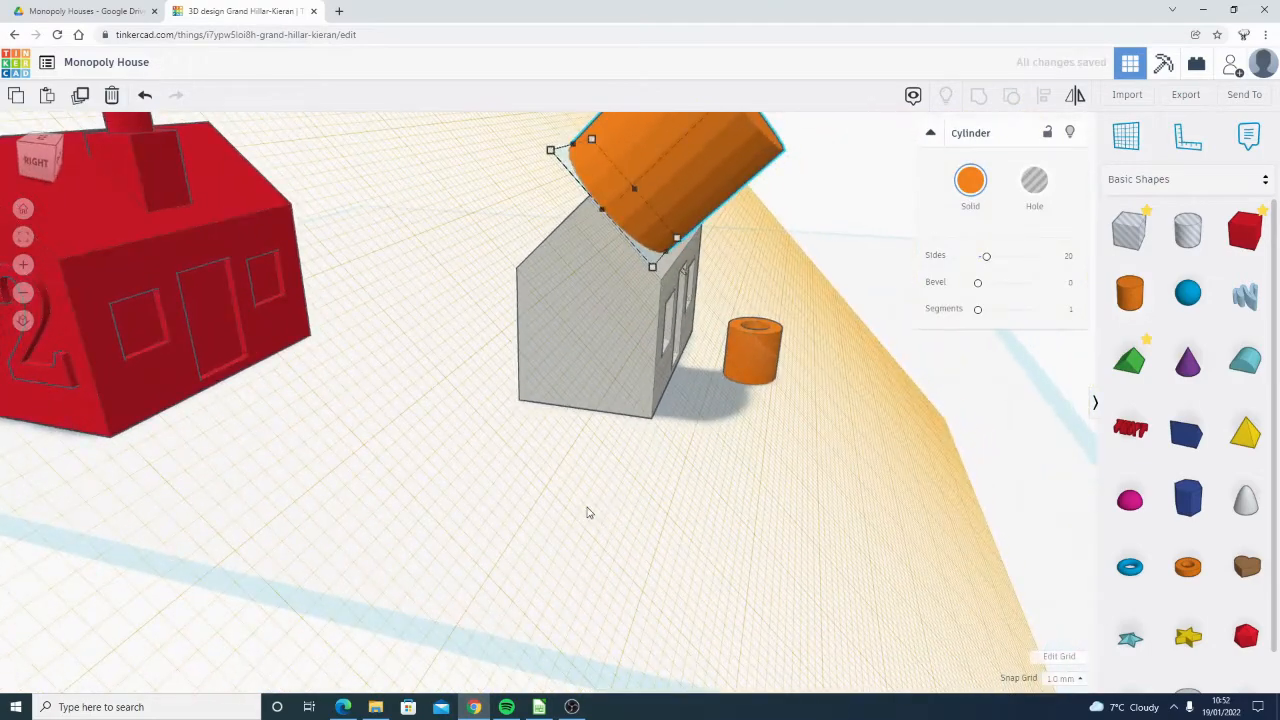
pyautogui.hotkey('ctrl', 'z')
pyautogui.hotkey('ctrl', 'z')
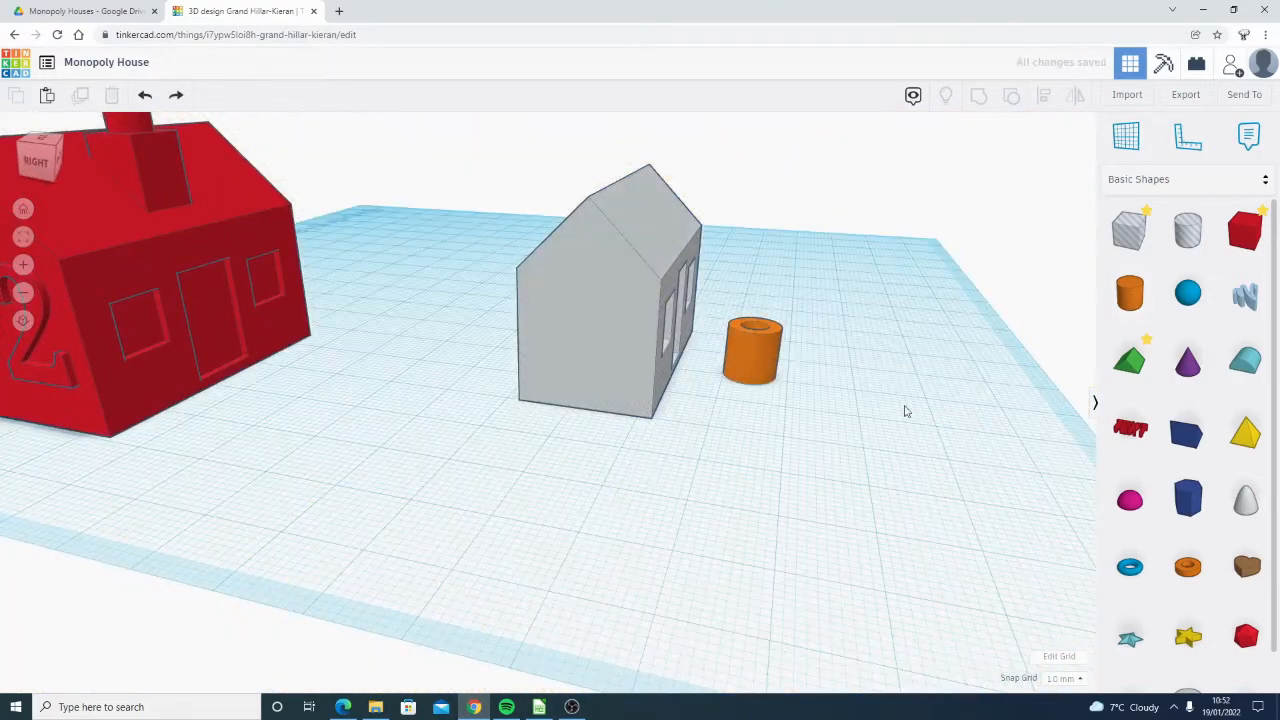
# Raise the tube 21 mm above the ground and move it 23 mm across onto the house roof as a chimney
pyautogui.moveTo(903, 409); pyautogui.dragTo(631, 594, button='right')
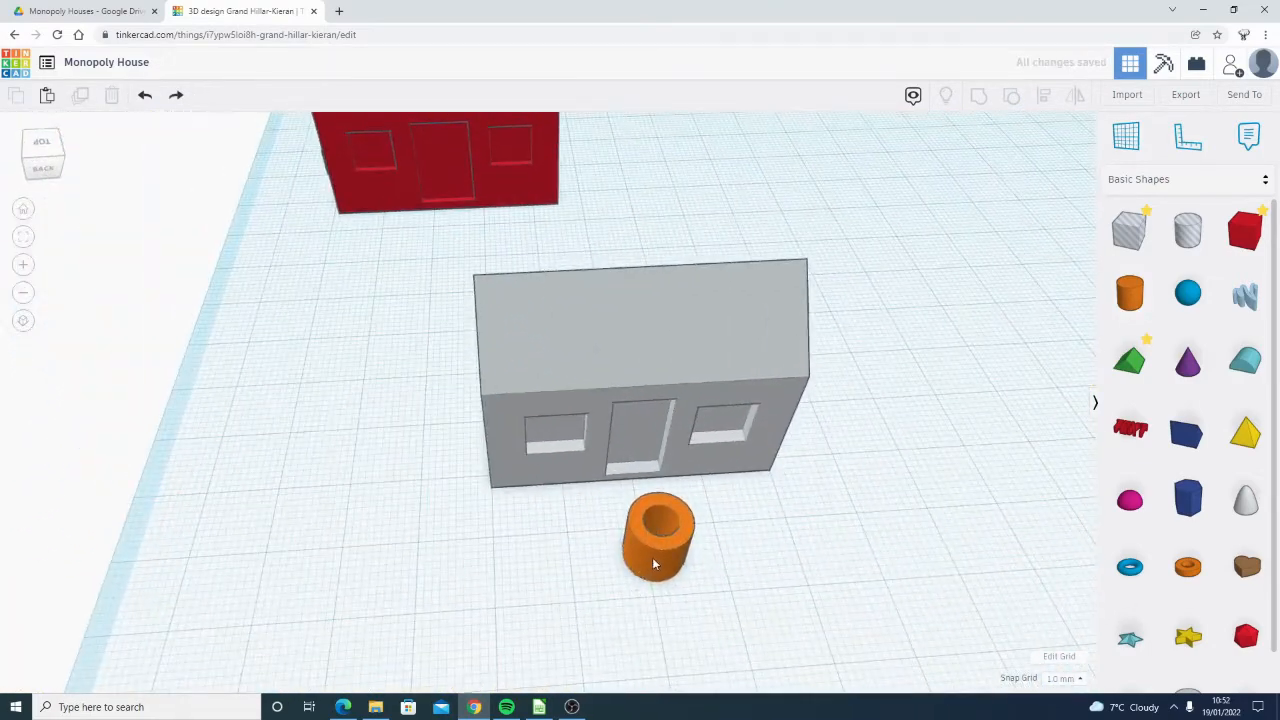
pyautogui.click(654, 565)
pyautogui.moveTo(857, 581); pyautogui.dragTo(745, 400, button='right')
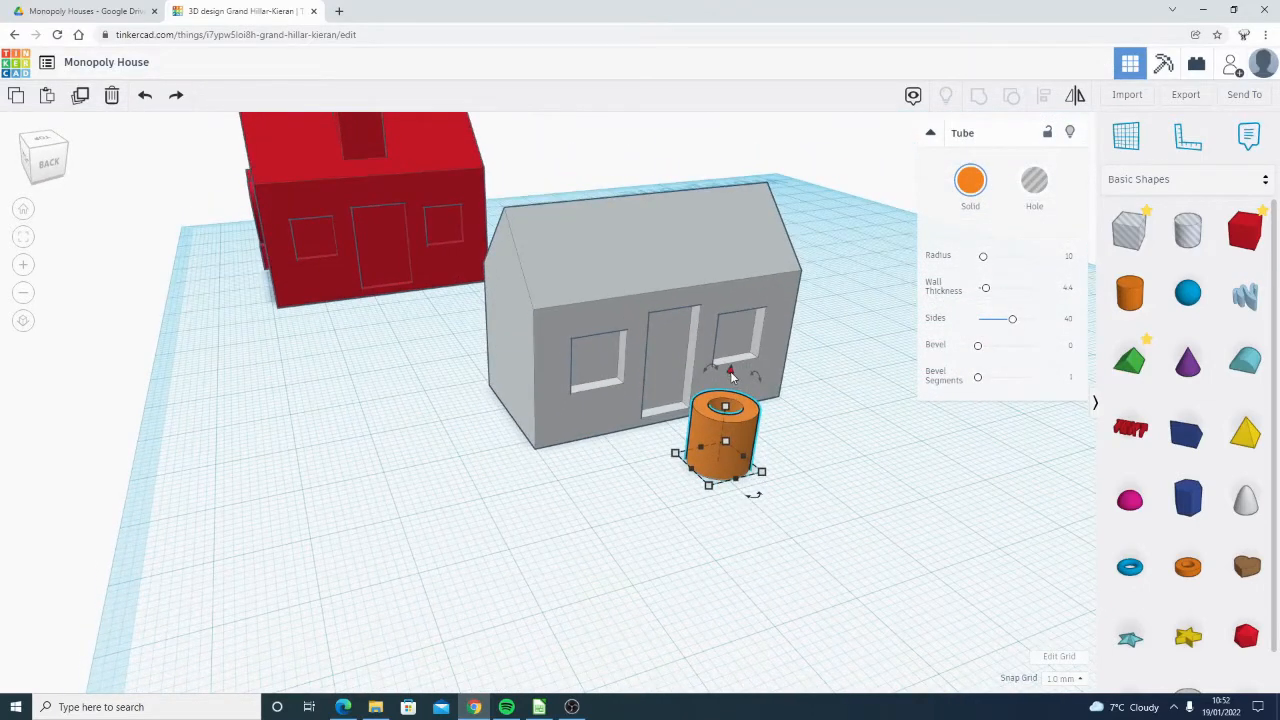
pyautogui.moveTo(731, 375); pyautogui.dragTo(732, 202)
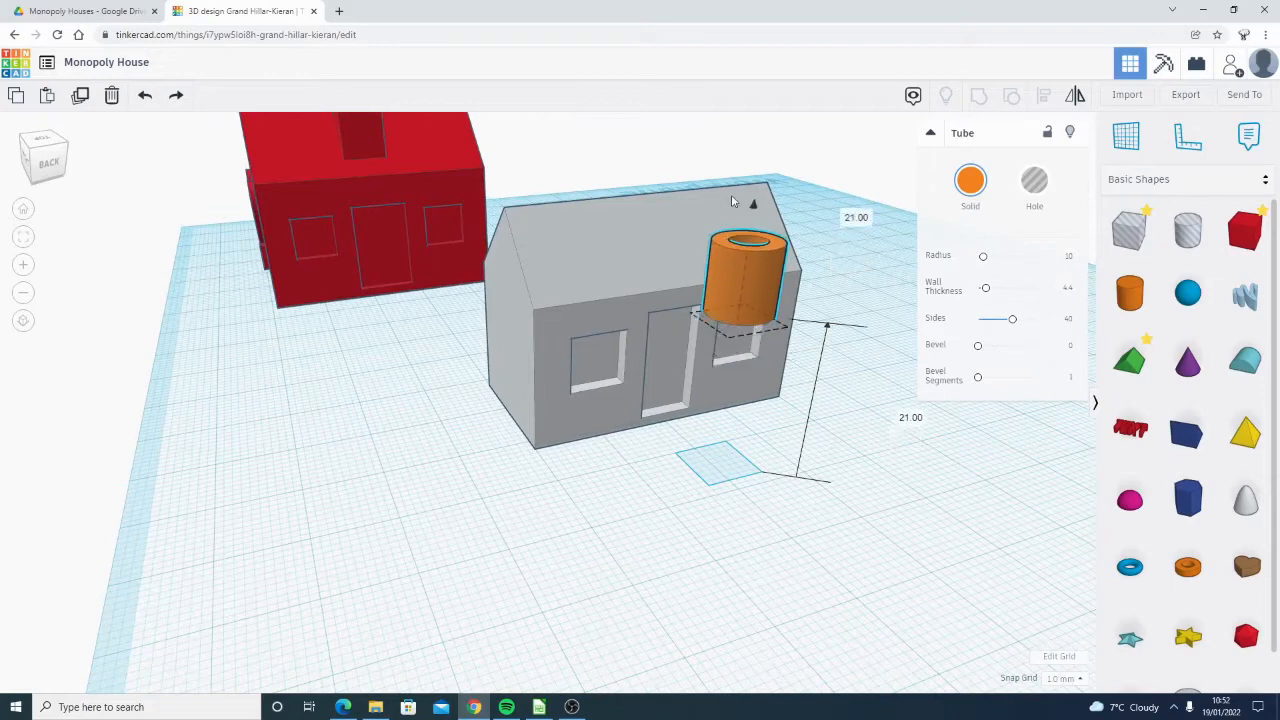
pyautogui.moveTo(700, 480); pyautogui.dragTo(797, 360, button='right')
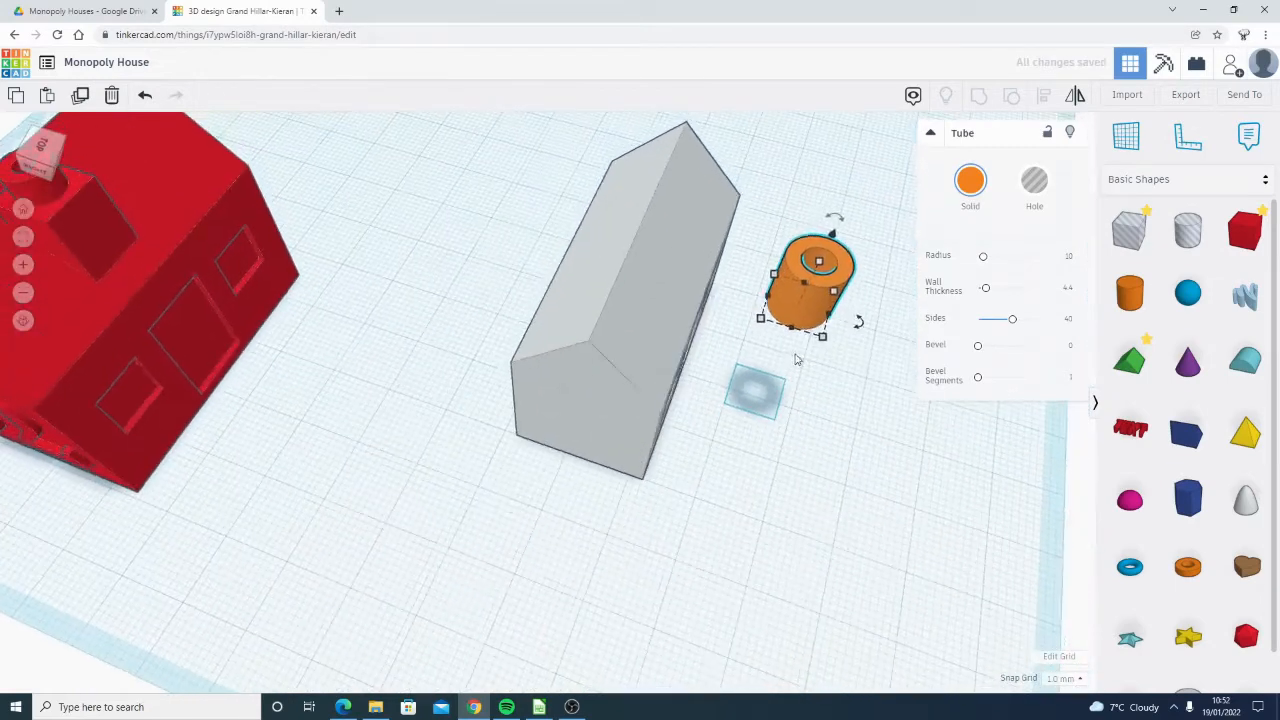
pyautogui.moveTo(818, 311); pyautogui.dragTo(630, 272)
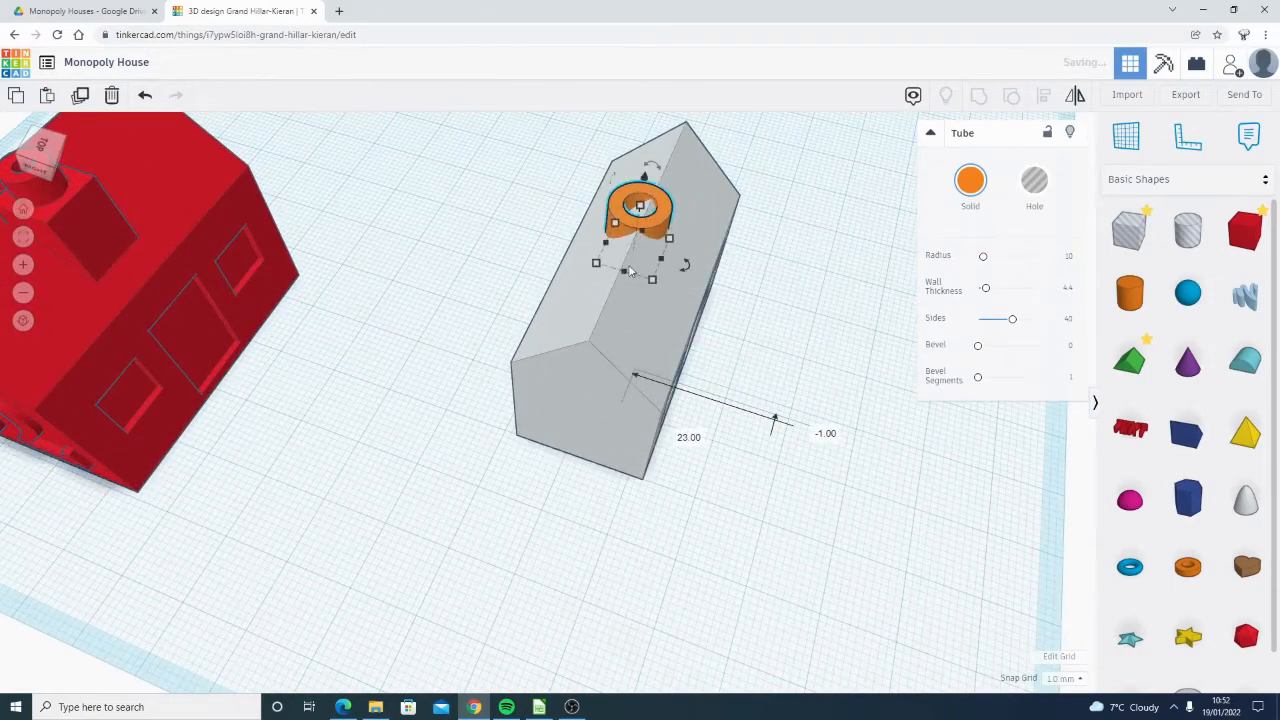
# Set the chimney tube's height to 10 mm and lower it 2 mm into the roof, to 20 mm above the ground plane
pyautogui.scroll(3, 548, 388)
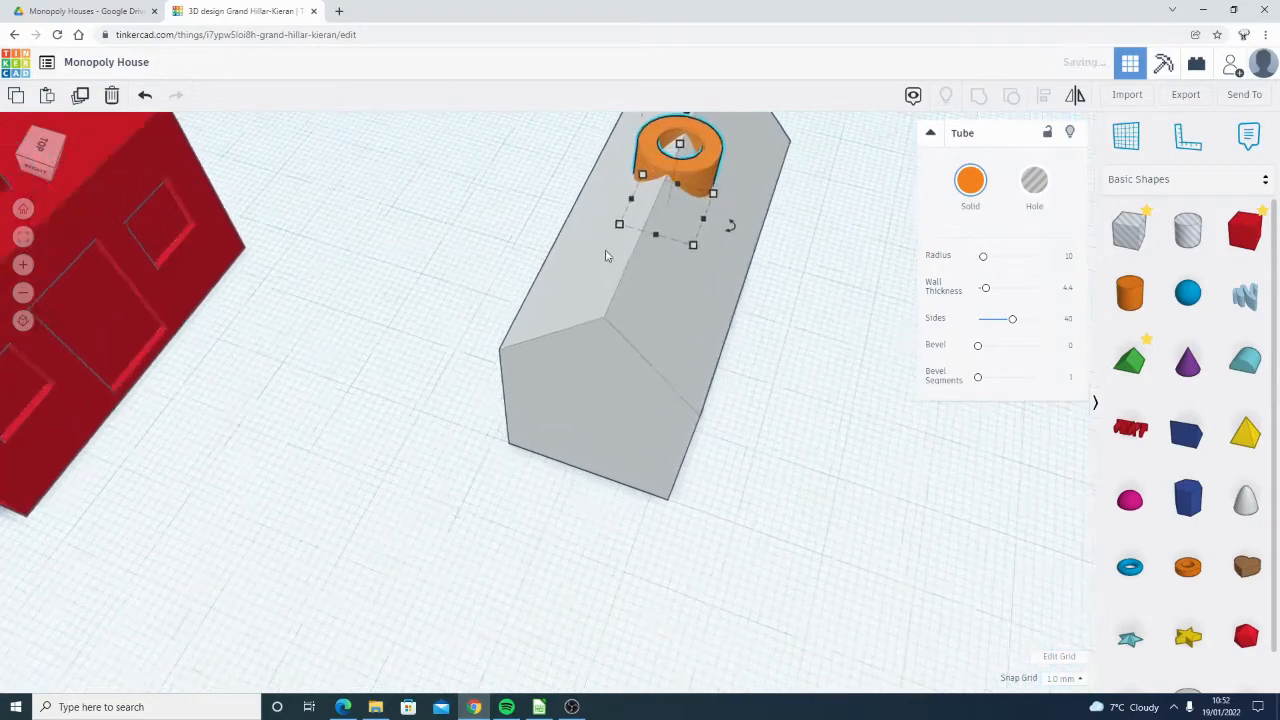
pyautogui.moveTo(923, 457); pyautogui.dragTo(400, 488, button='right')
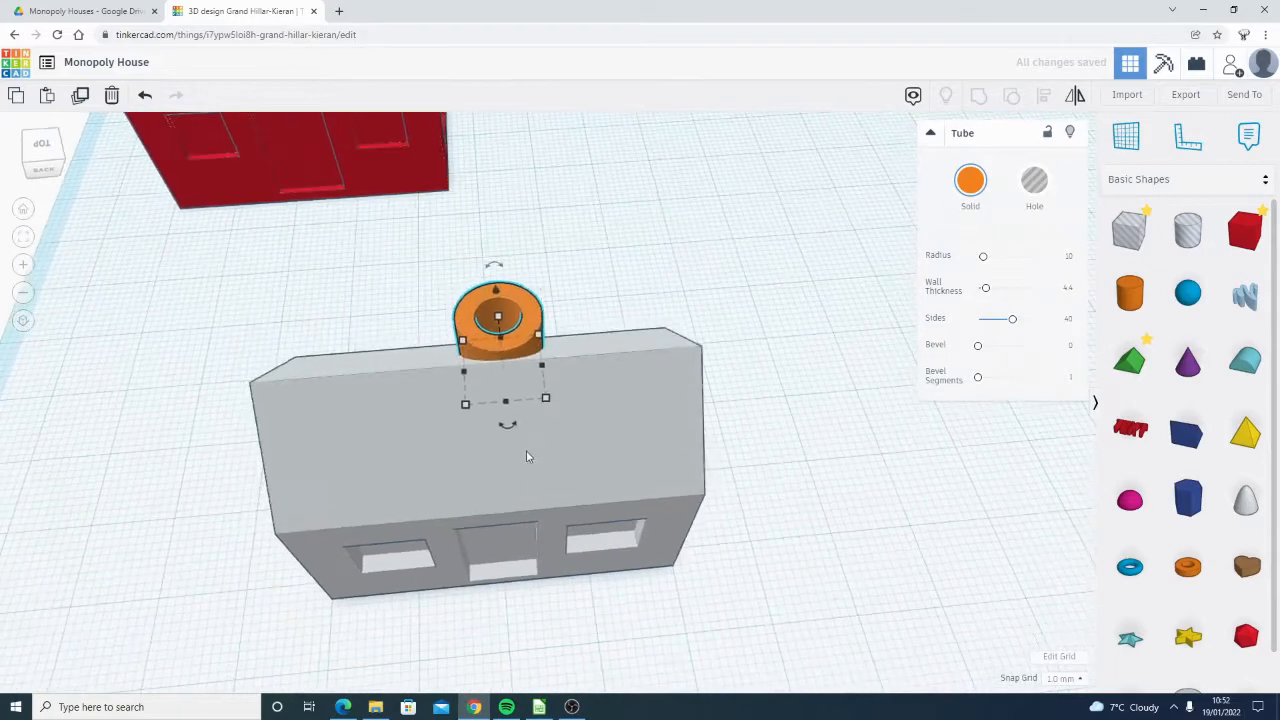
pyautogui.moveTo(527, 457); pyautogui.dragTo(422, 336, button='right')
pyautogui.scroll(5, 622, 449)
pyautogui.scroll(5, 422, 336)
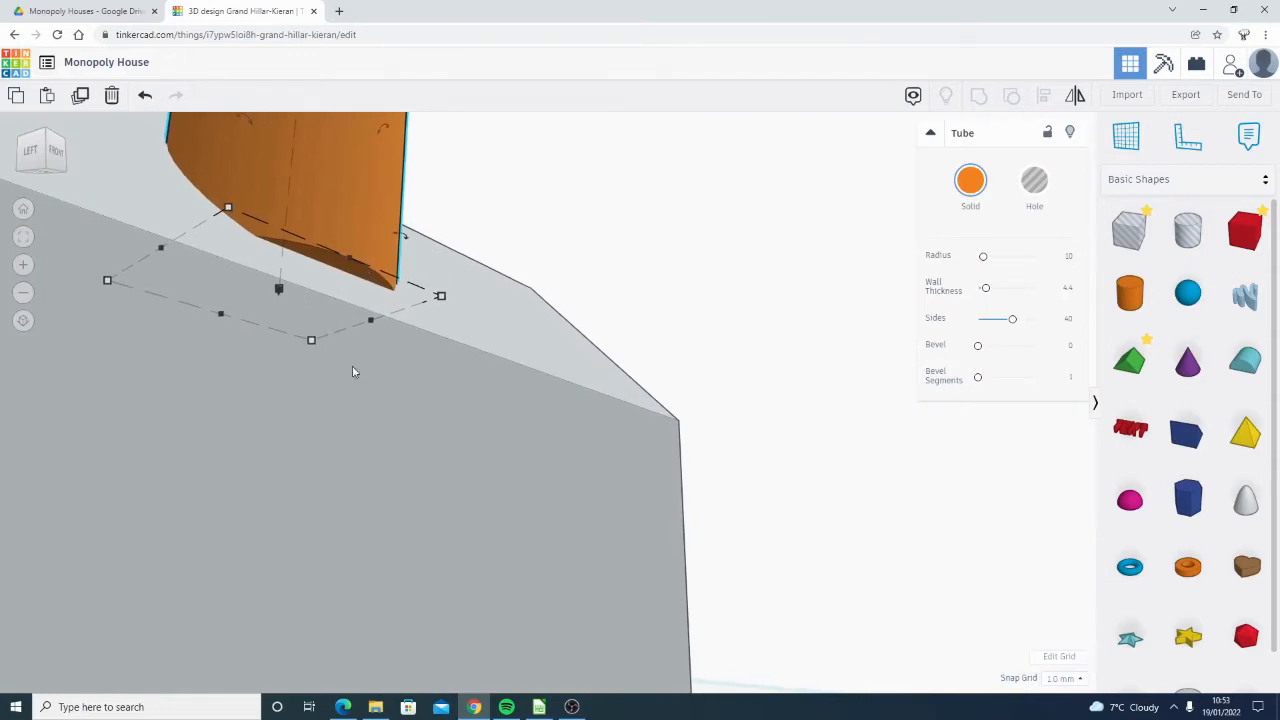
pyautogui.moveTo(352, 371); pyautogui.dragTo(357, 187, button='right')
pyautogui.moveTo(361, 177); pyautogui.dragTo(351, 137)
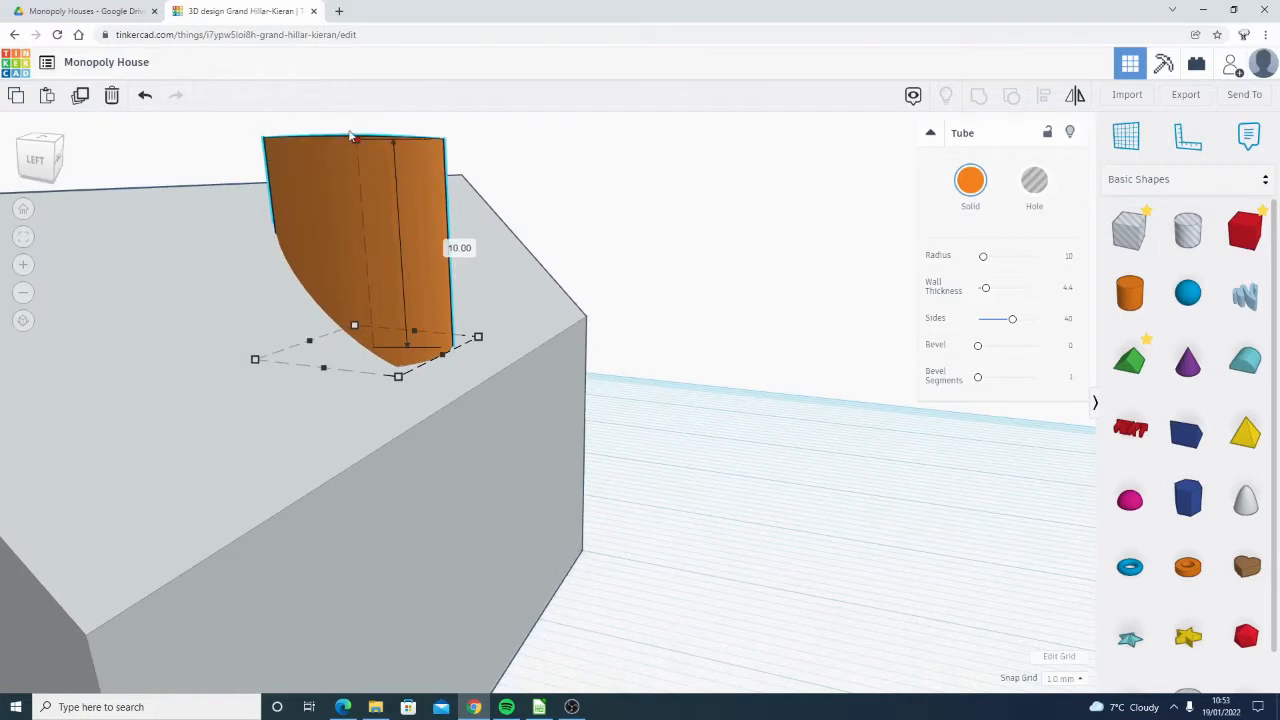
pyautogui.moveTo(337, 201); pyautogui.dragTo(401, 206, button='right')
pyautogui.moveTo(401, 206)
pyautogui.mouseDown()
pyautogui.moveTo(403, 157)
pyautogui.moveTo(405, 181)
pyautogui.mouseUp()
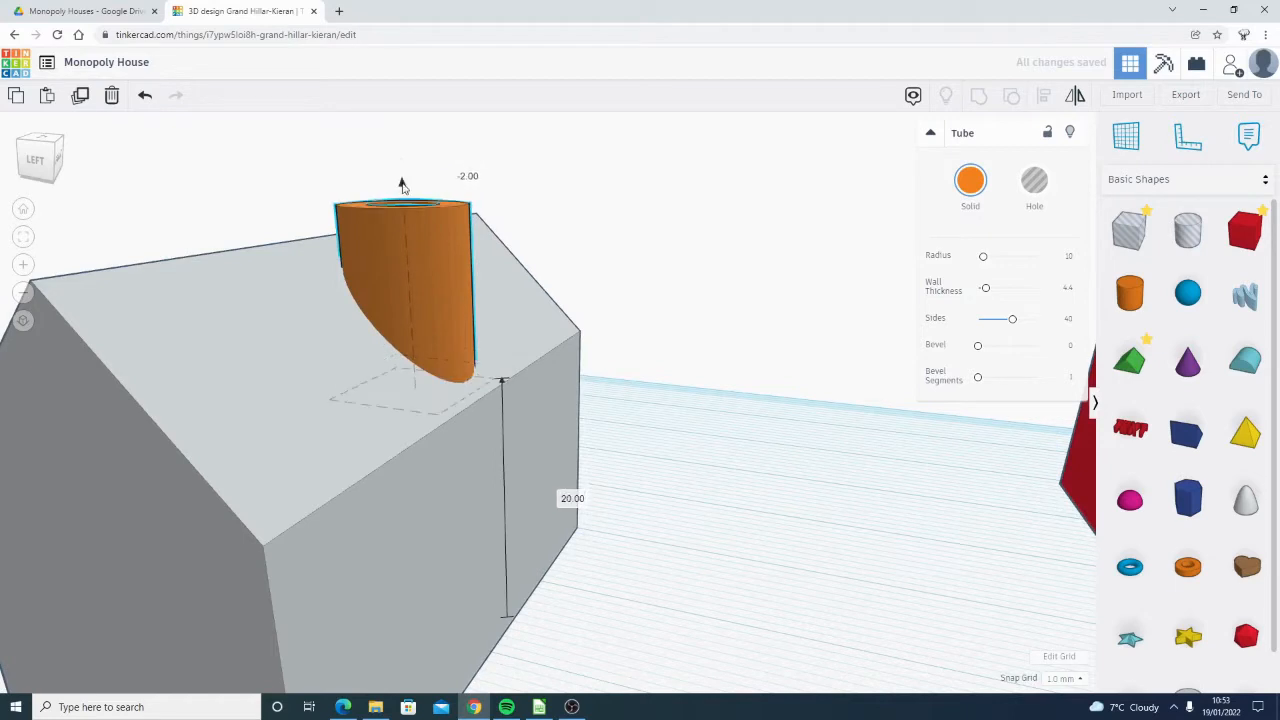
# Examine from several angles how the chimney tube meets the sloped roof
pyautogui.moveTo(509, 388); pyautogui.dragTo(574, 432, button='right')
pyautogui.scroll(4, 410, 362)
pyautogui.scroll(-2, 502, 382)
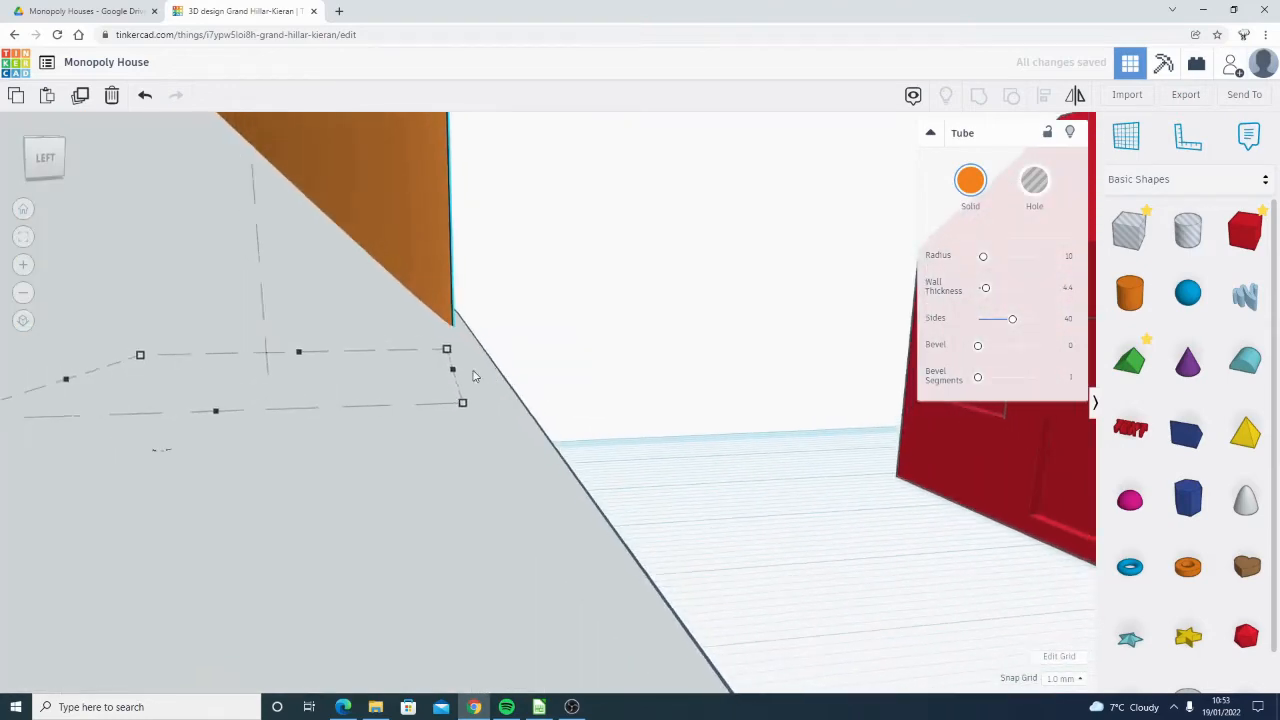
pyautogui.scroll(-3, 430, 372)
pyautogui.scroll(-5, 393, 376)
pyautogui.moveTo(386, 394); pyautogui.dragTo(686, 486, button='right')
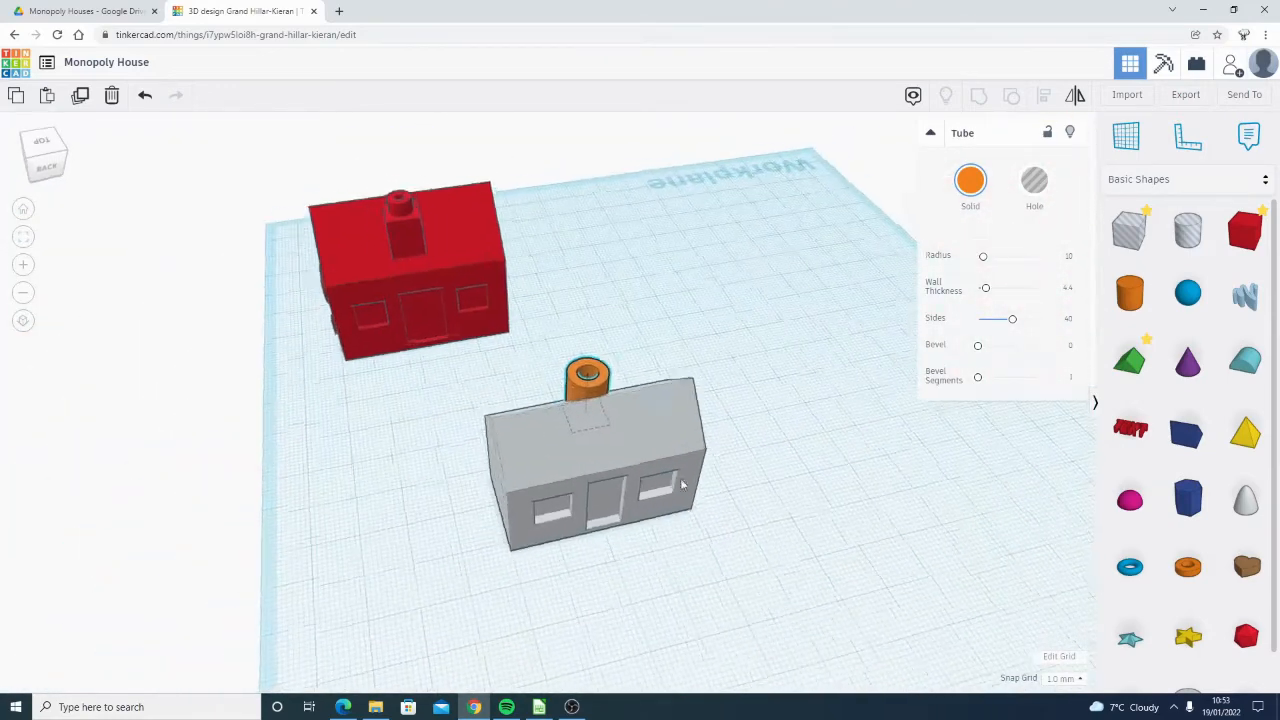
pyautogui.scroll(3, 585, 418)
pyautogui.scroll(7, 585, 418)
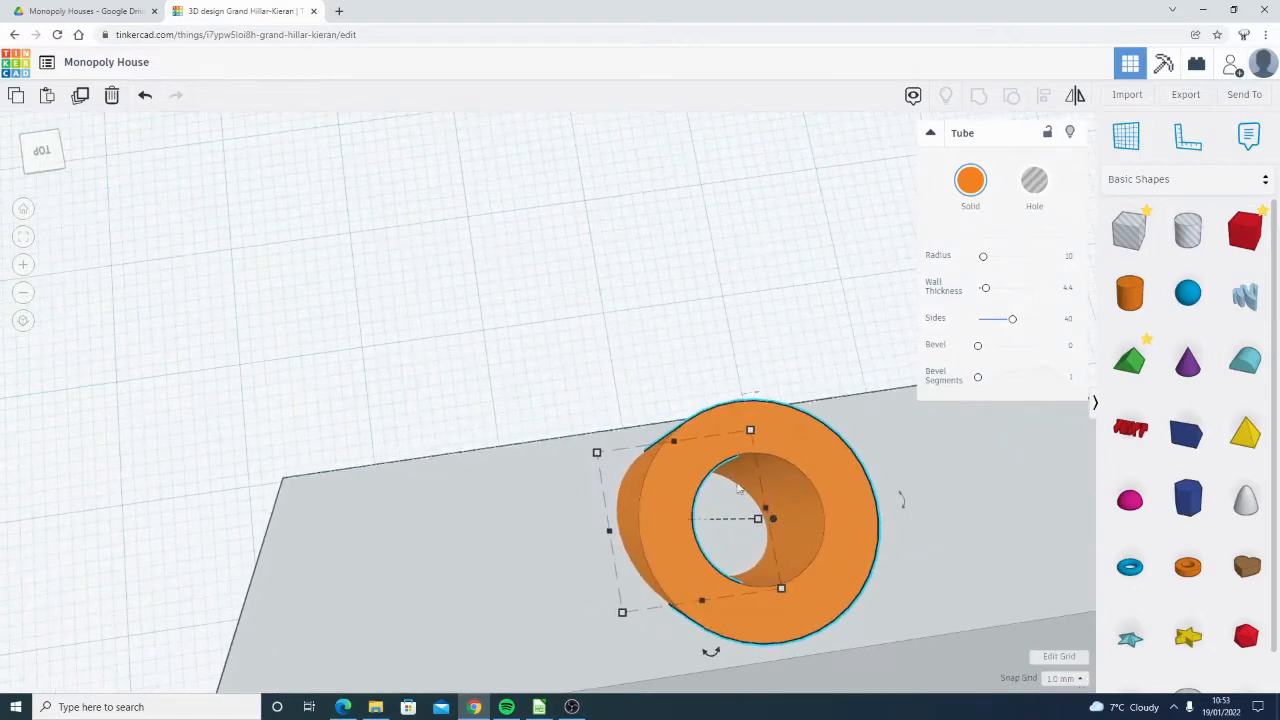
pyautogui.scroll(-2, 652, 405)
pyautogui.moveTo(652, 405); pyautogui.dragTo(560, 358, button='right')
pyautogui.click(595, 190)
pyautogui.moveTo(554, 418); pyautogui.dragTo(480, 313, button='right')
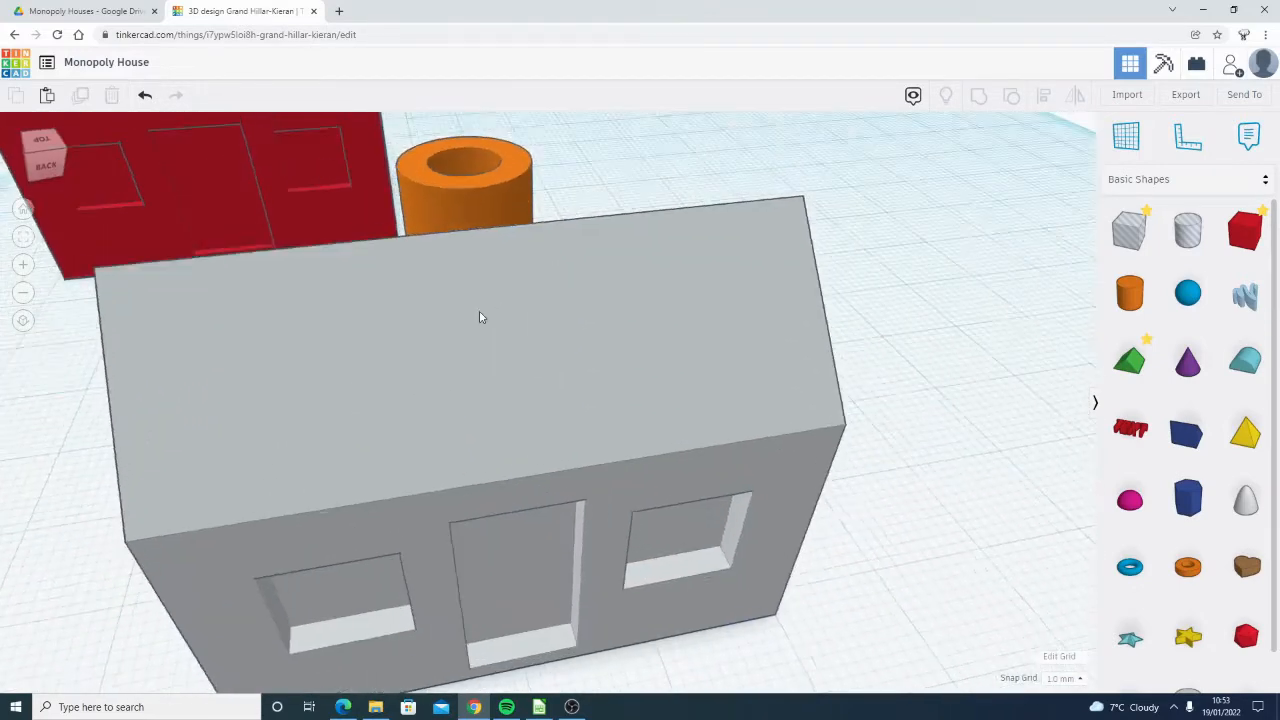
pyautogui.scroll(-2, 391, 366)
pyautogui.moveTo(391, 370); pyautogui.dragTo(320, 437, button='right')
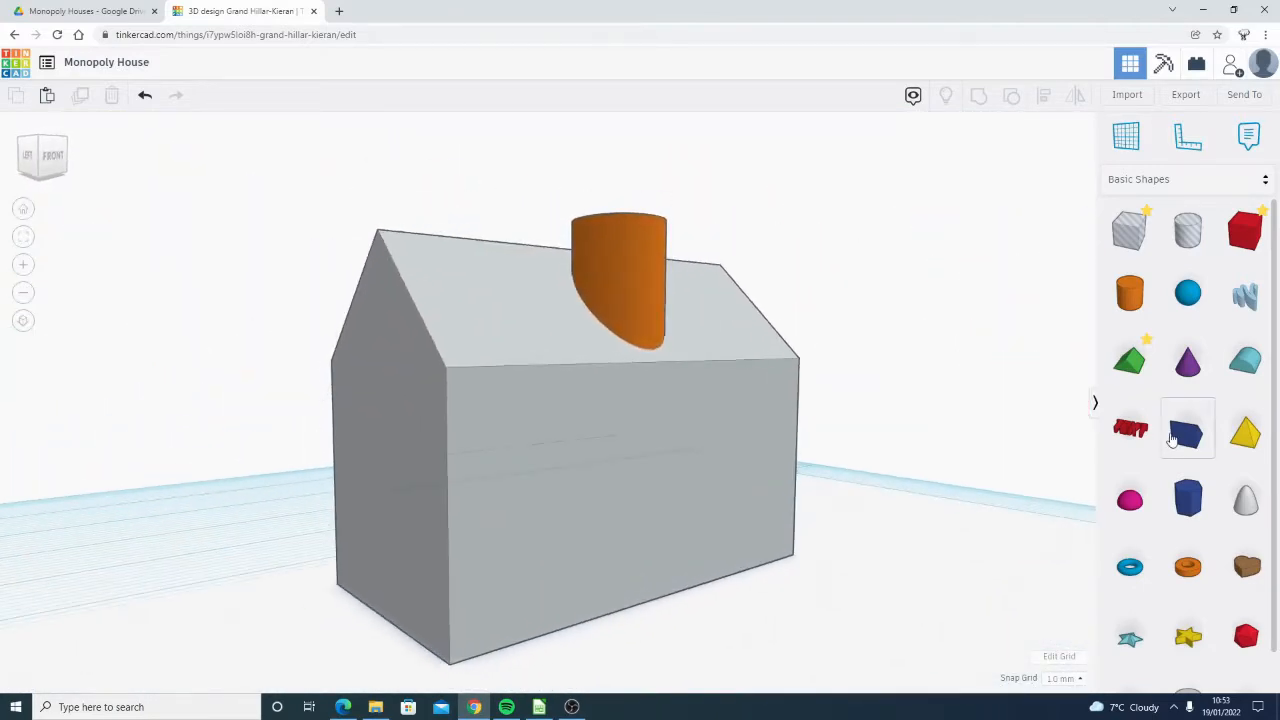
# Place the workplane on the house's gable end wall beside the windowed front
pyautogui.scroll(-1, 1211, 412)
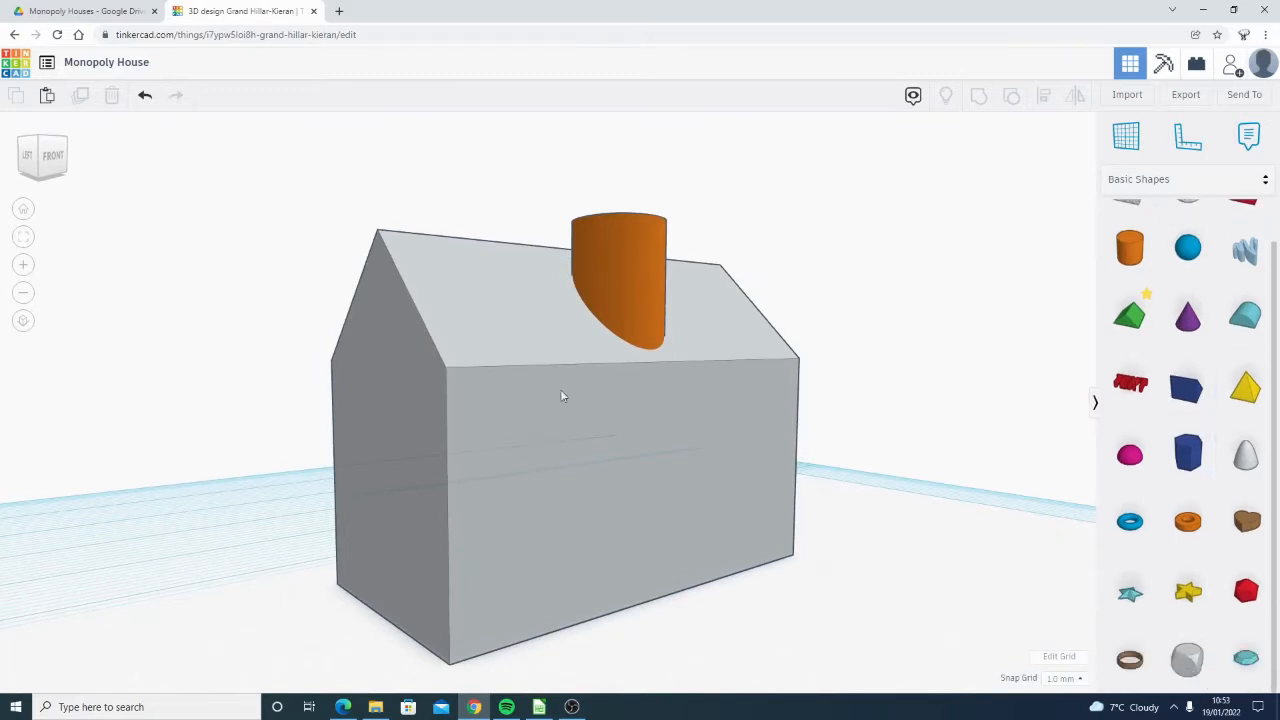
pyautogui.moveTo(505, 440); pyautogui.dragTo(88, 402, button='right')
pyautogui.moveTo(601, 440); pyautogui.dragTo(568, 331, button='right')
pyautogui.click(1125, 155)
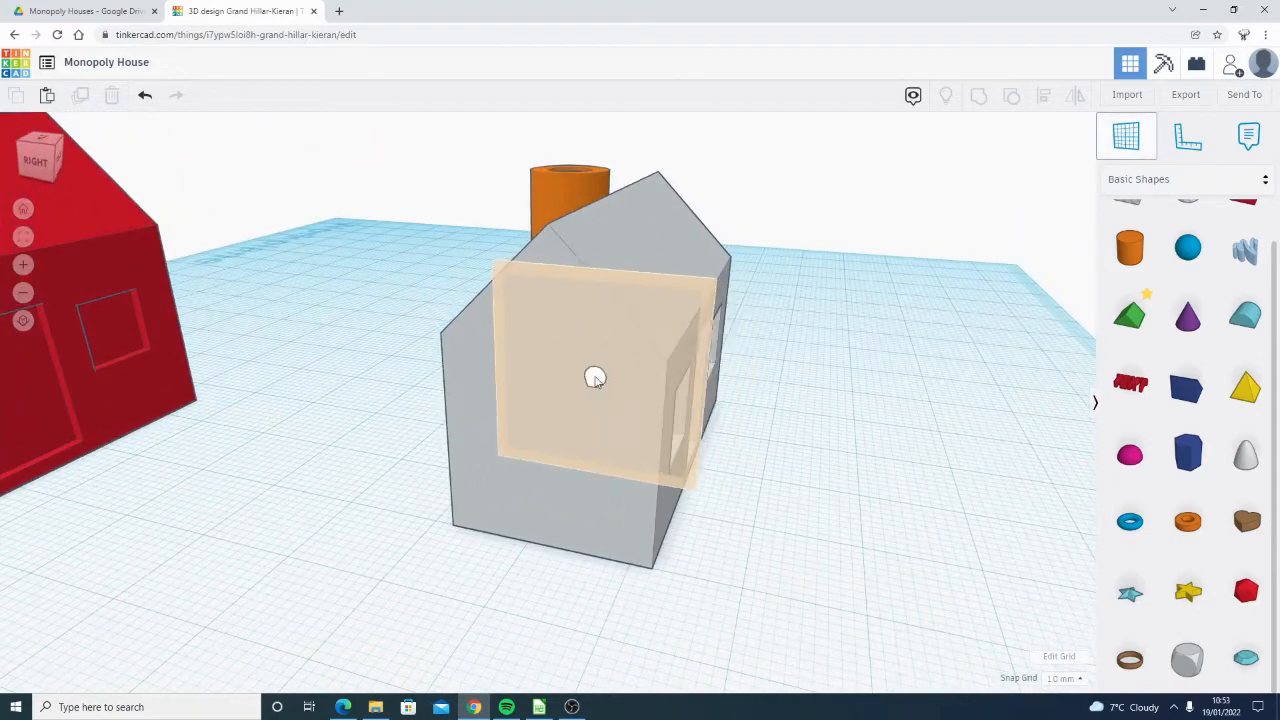
pyautogui.click(555, 394)
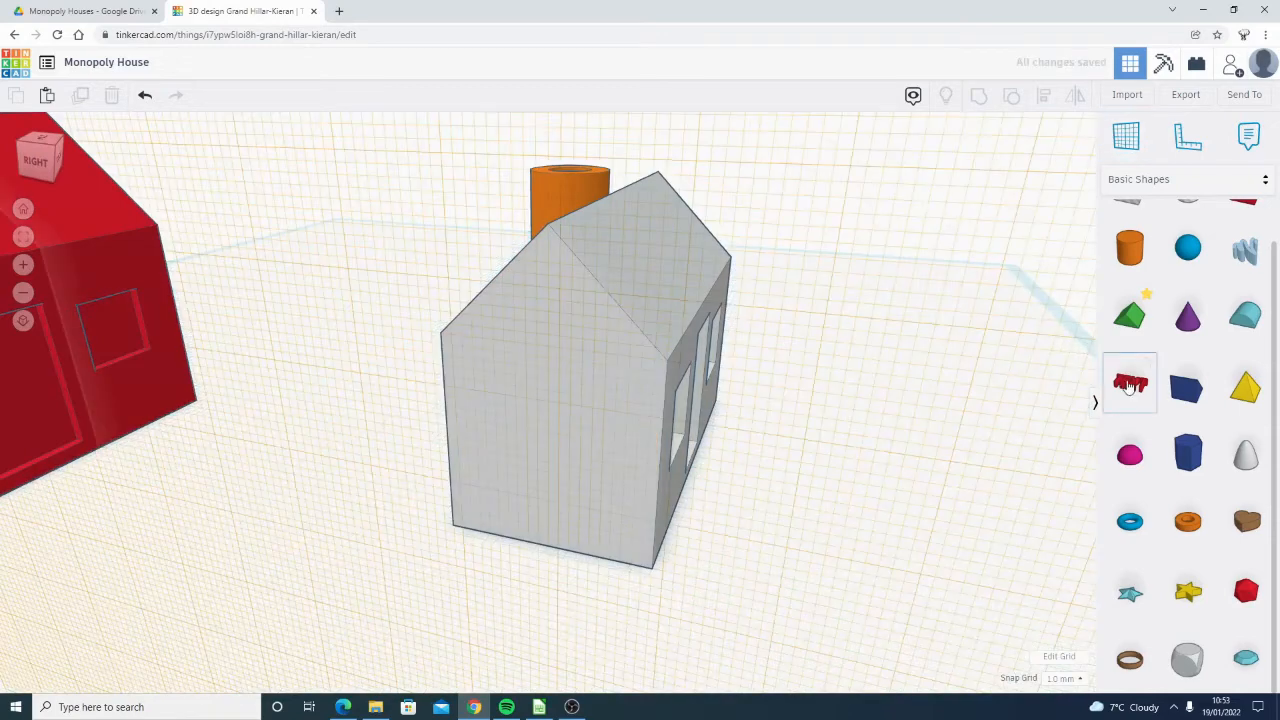
# Add a Text shape on the gable end wall and set its text to 12
pyautogui.moveTo(1130, 387); pyautogui.dragTo(580, 382)
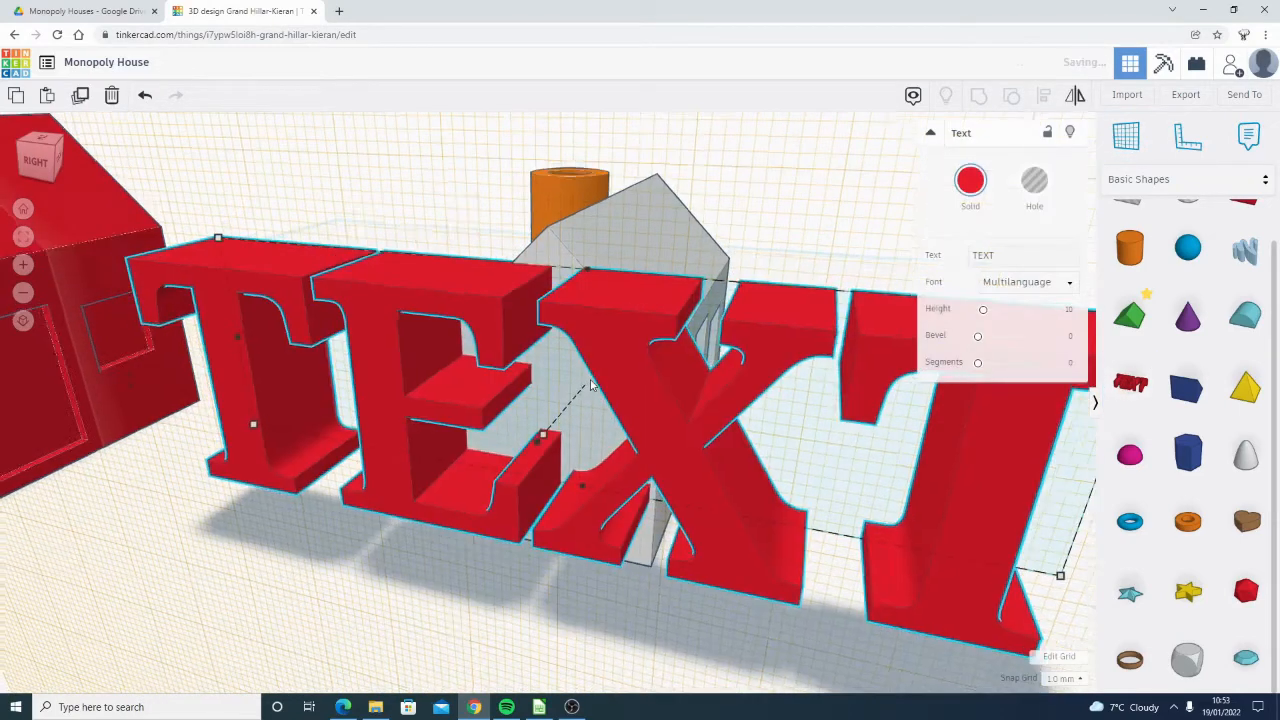
pyautogui.click(1031, 257)
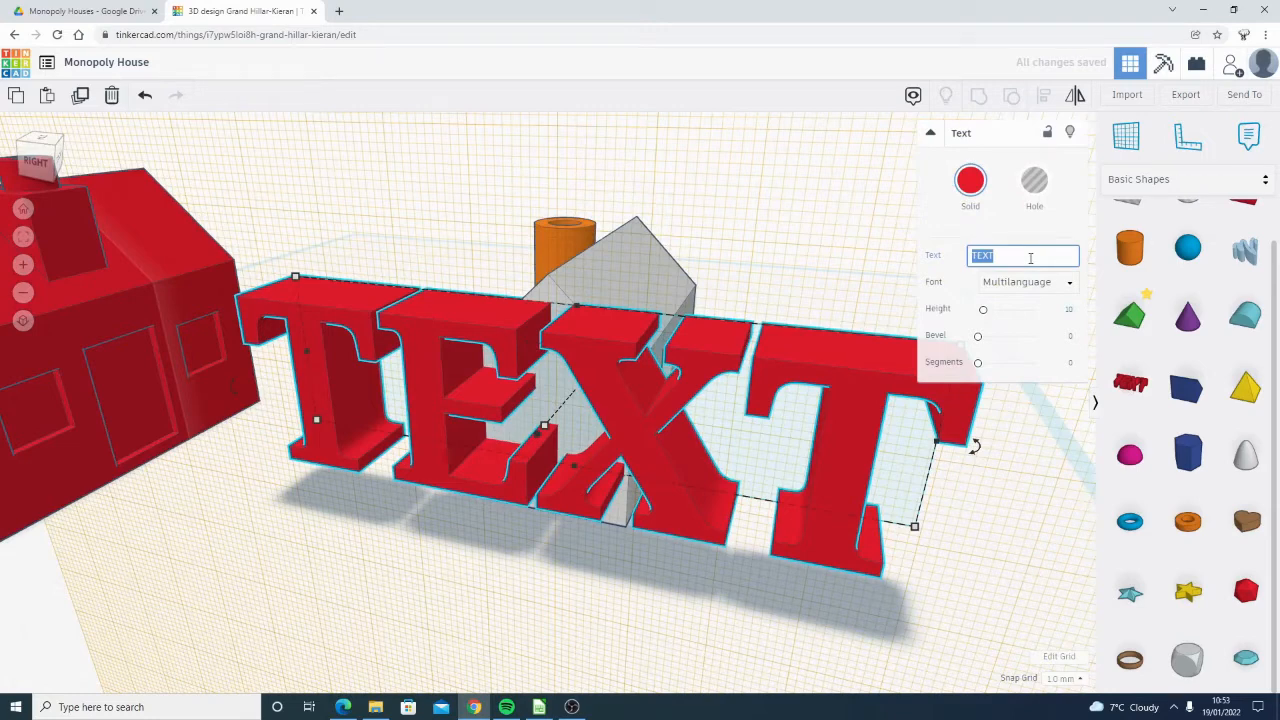
pyautogui.write('12')
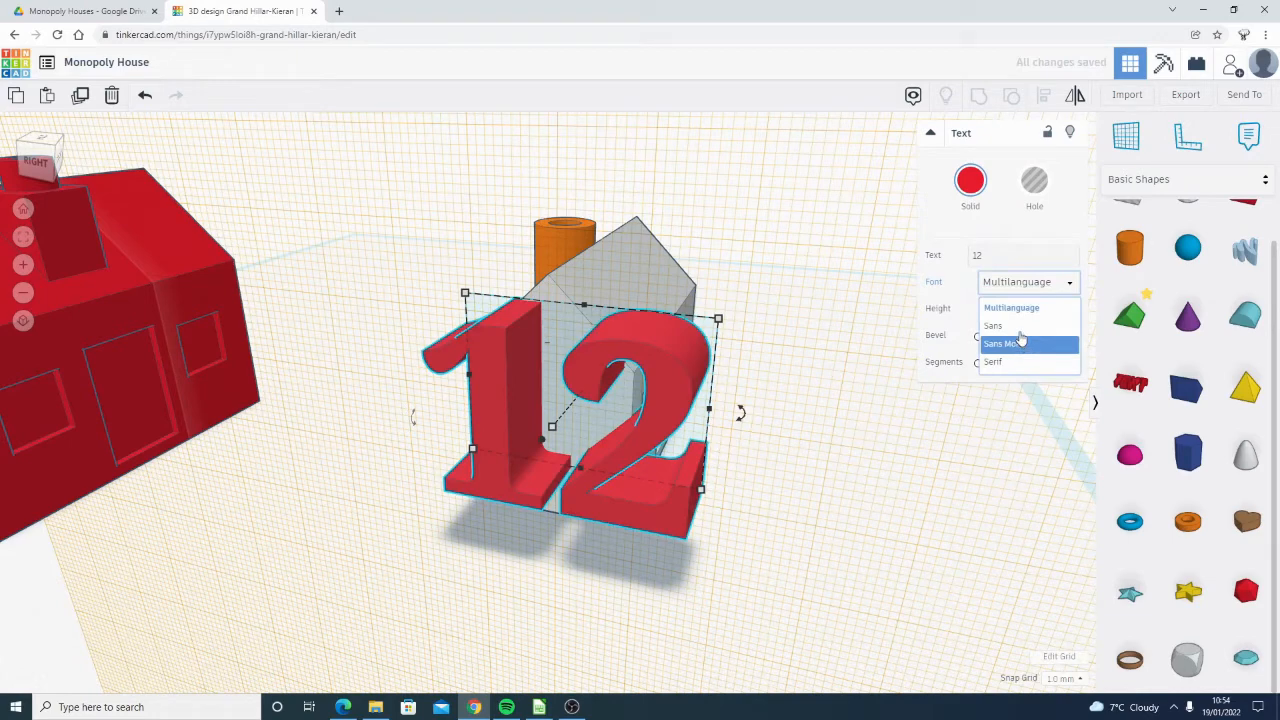
# Try the Sans and Sans Mono fonts on the number 12 and set its font to Serif
pyautogui.click(1019, 326)
pyautogui.click(1020, 288)
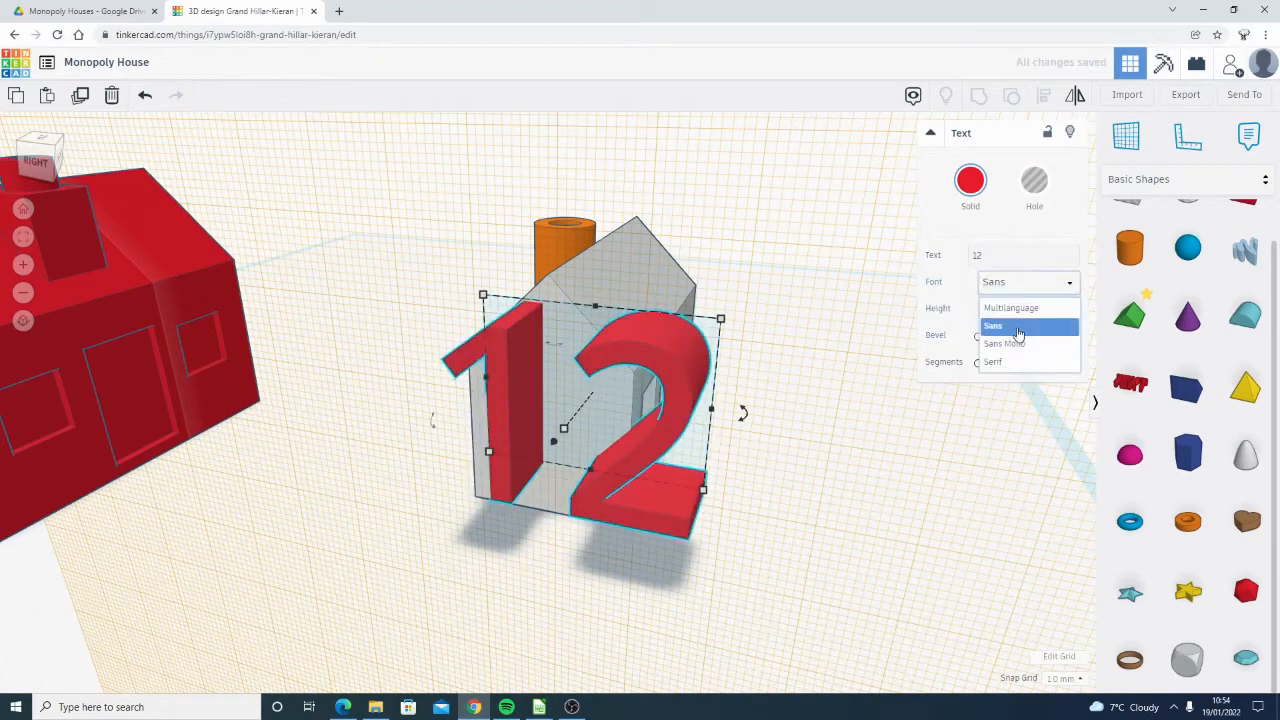
pyautogui.click(1015, 343)
pyautogui.click(1018, 286)
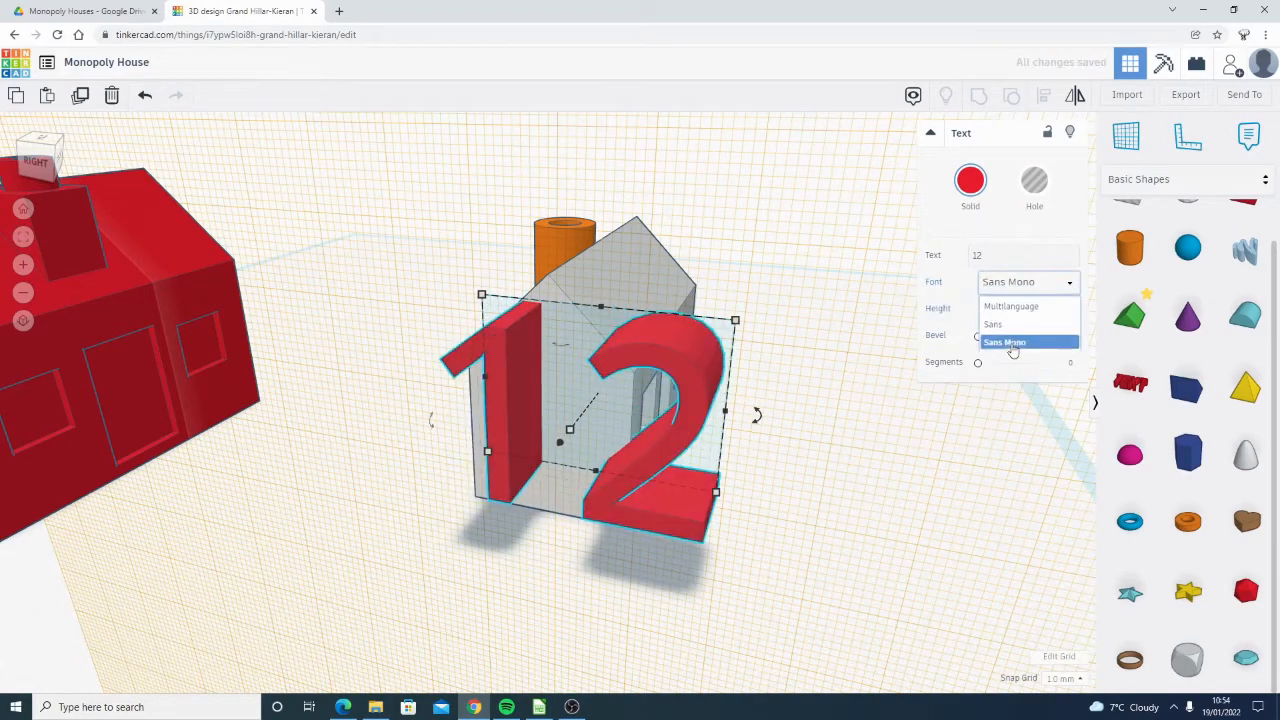
pyautogui.click(1015, 364)
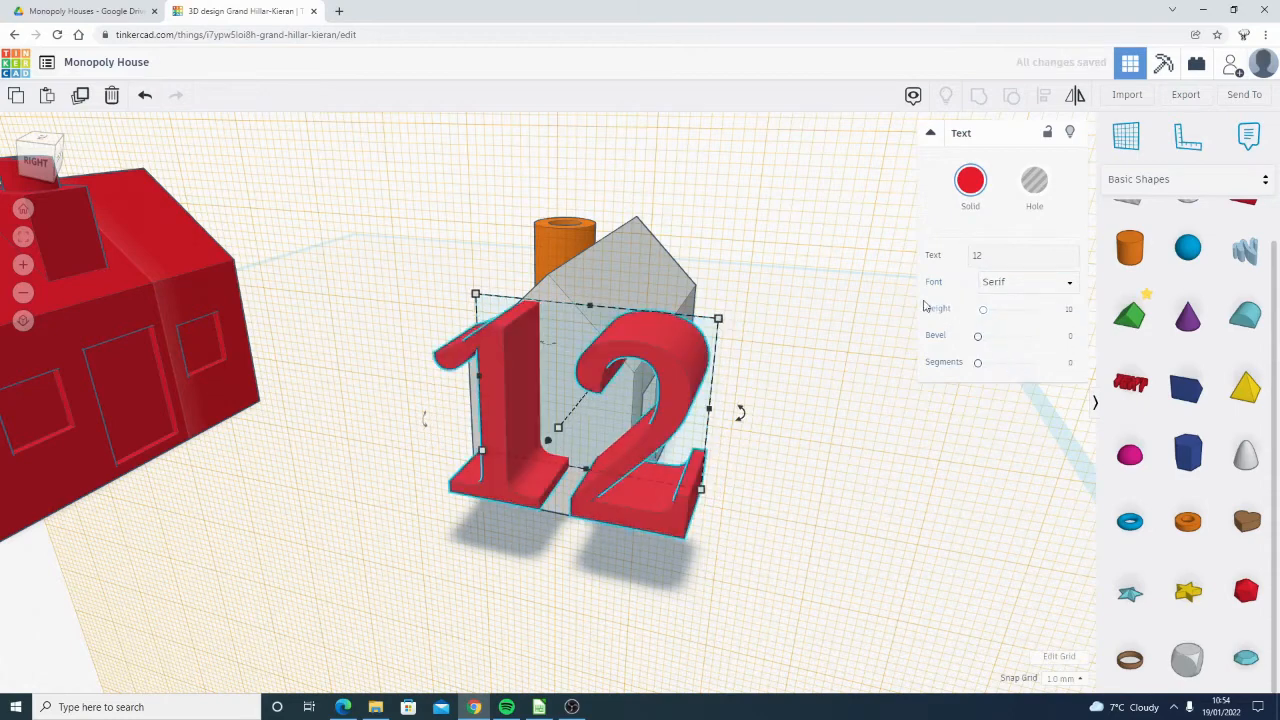
pyautogui.moveTo(751, 363)
pyautogui.mouseDown(button='right')
pyautogui.moveTo(820, 366)
pyautogui.moveTo(760, 343)
pyautogui.mouseUp(button='right')
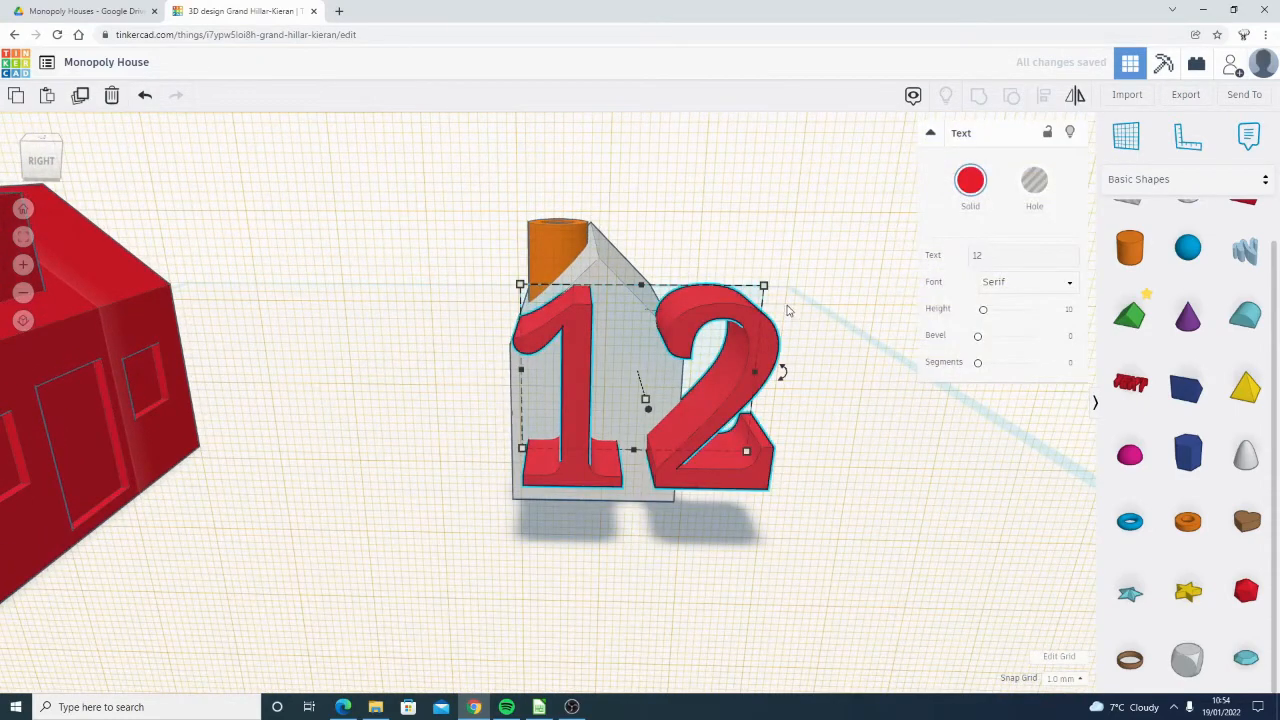
pyautogui.moveTo(765, 286); pyautogui.dragTo(685, 410)
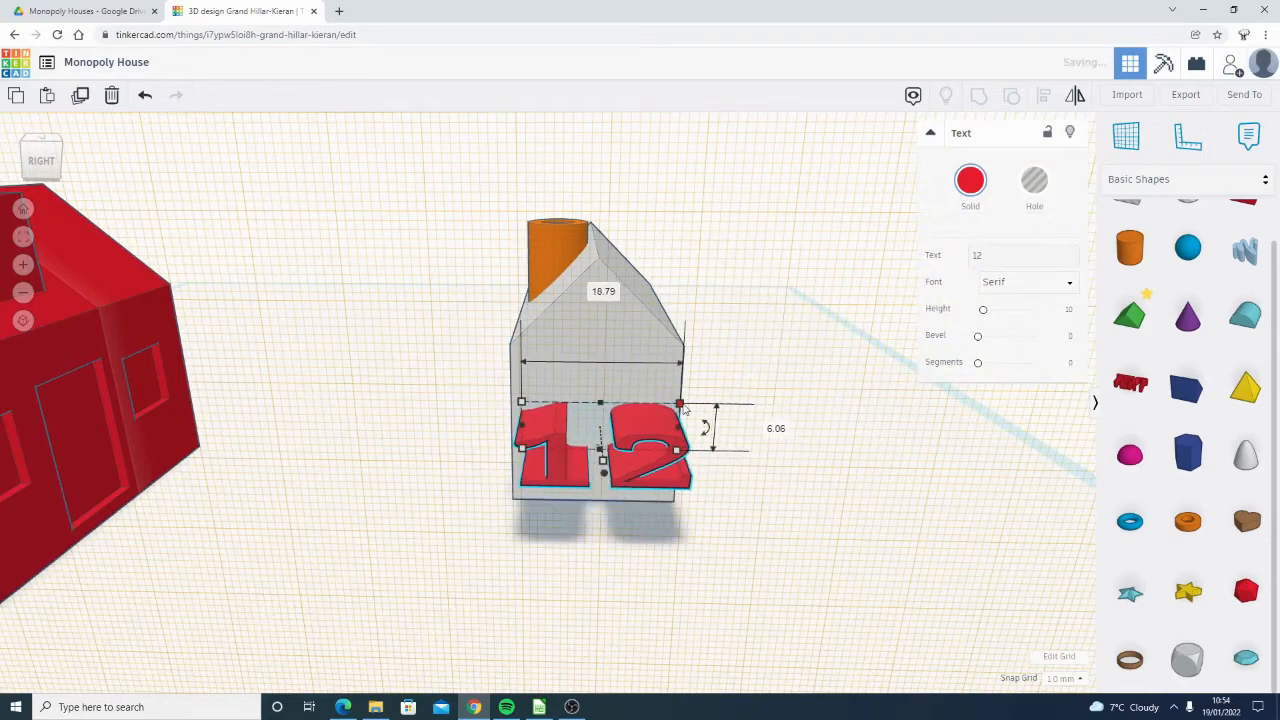
pyautogui.hotkey('ctrl', 'z')
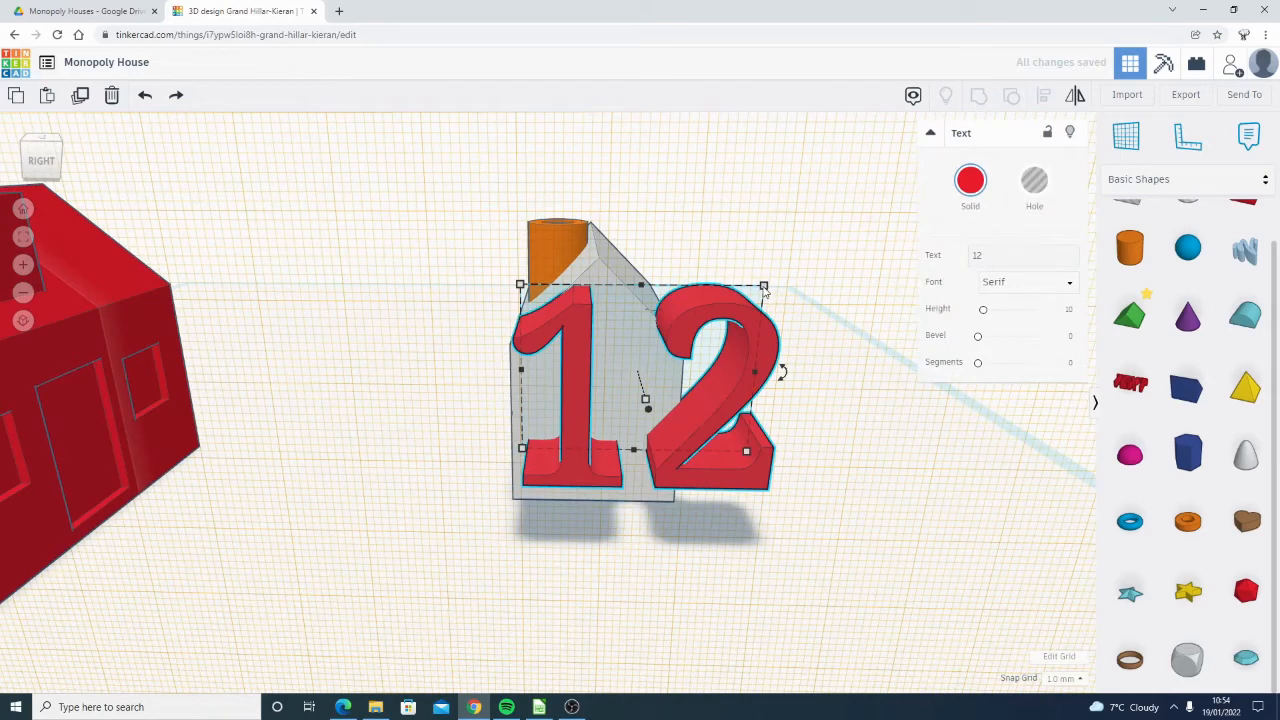
# Scale the number 12 proportionally to about 14.6 by 10.8 mm and fit it within the gable end wall
pyautogui.keyDown('shift'); pyautogui.moveTo(766, 288); pyautogui.dragTo(686, 339); pyautogui.keyUp('shift')
pyautogui.moveTo(707, 381); pyautogui.dragTo(703, 388, button='right')
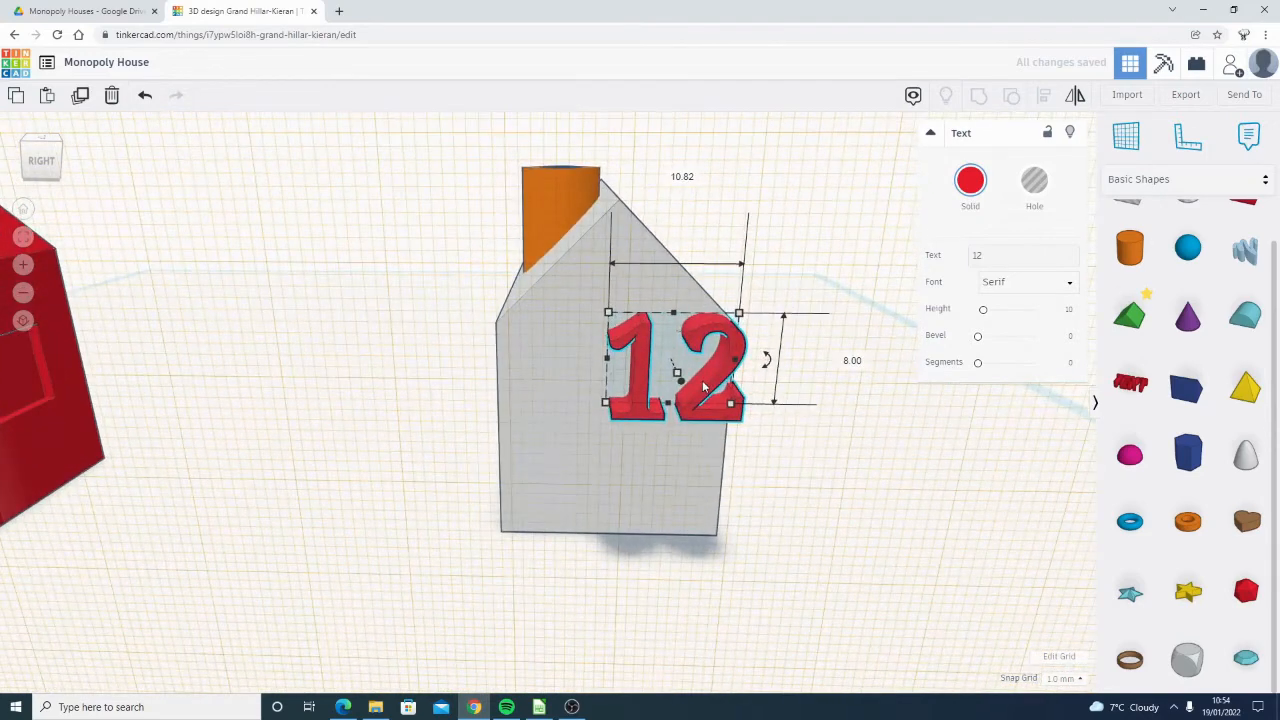
pyautogui.moveTo(702, 388); pyautogui.dragTo(621, 397)
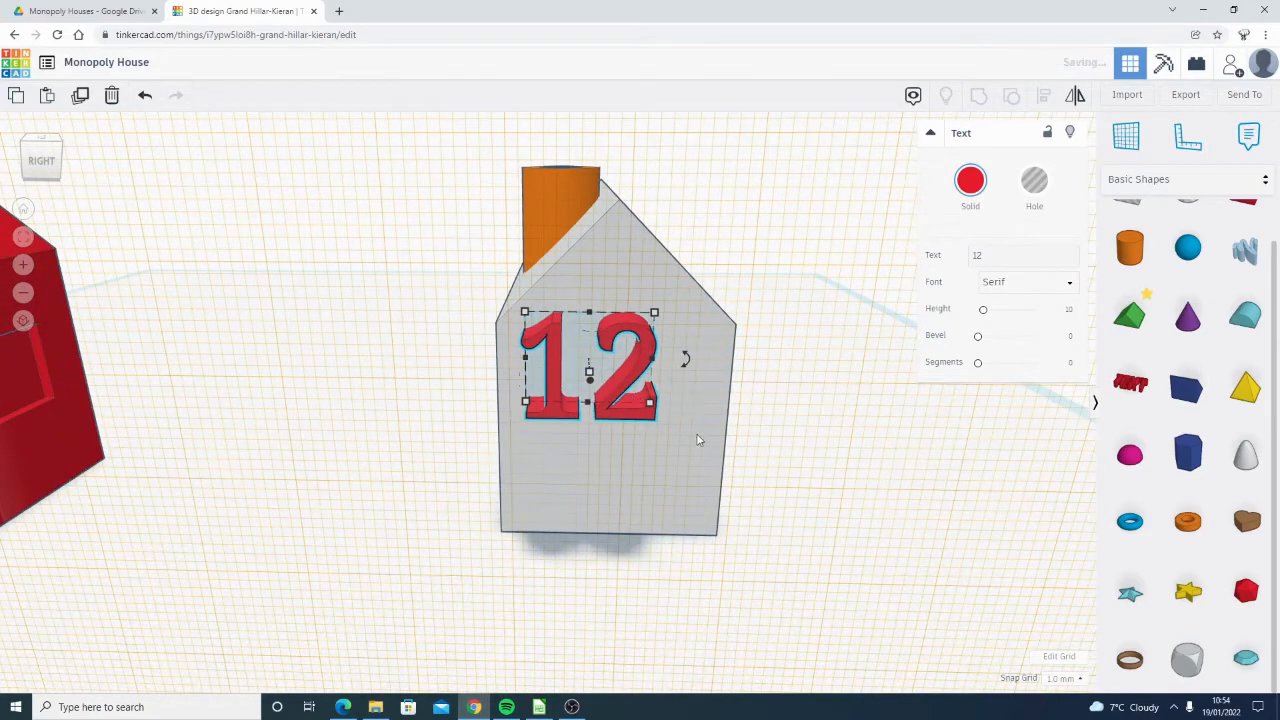
pyautogui.moveTo(698, 440)
pyautogui.mouseDown(button='right')
pyautogui.moveTo(771, 449)
pyautogui.moveTo(720, 440)
pyautogui.mouseUp(button='right')
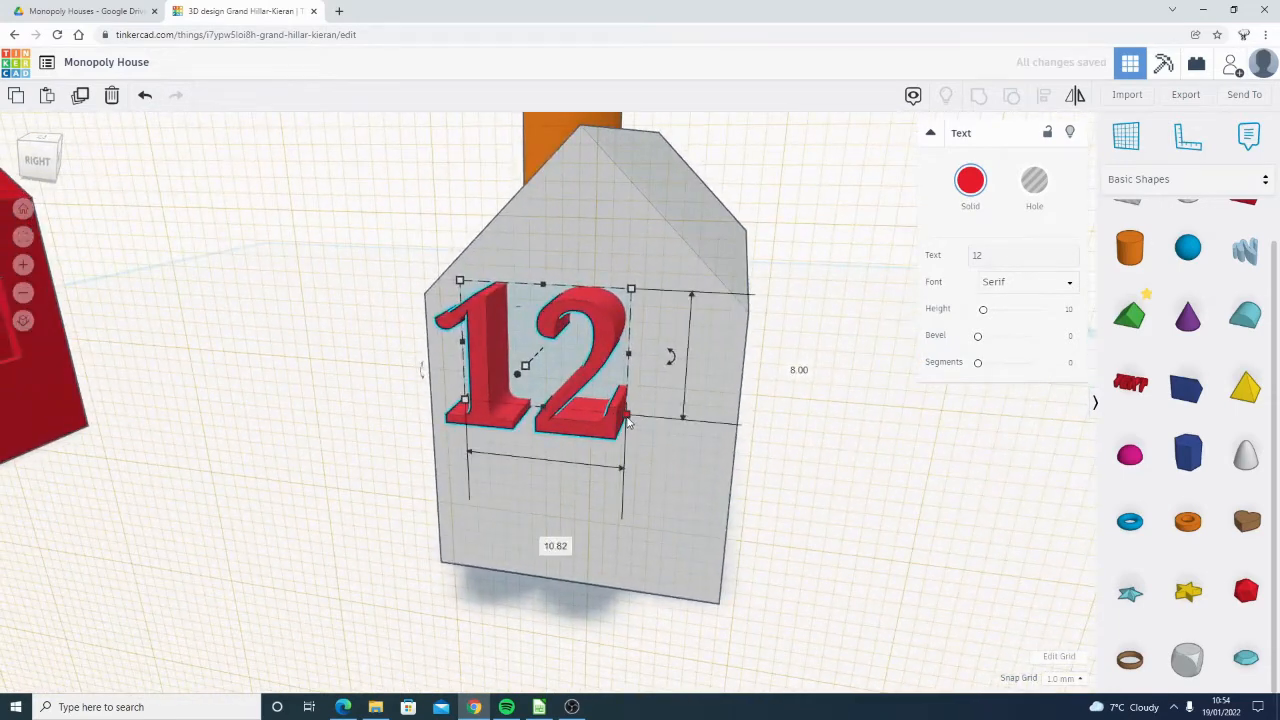
pyautogui.moveTo(626, 420); pyautogui.dragTo(683, 460)
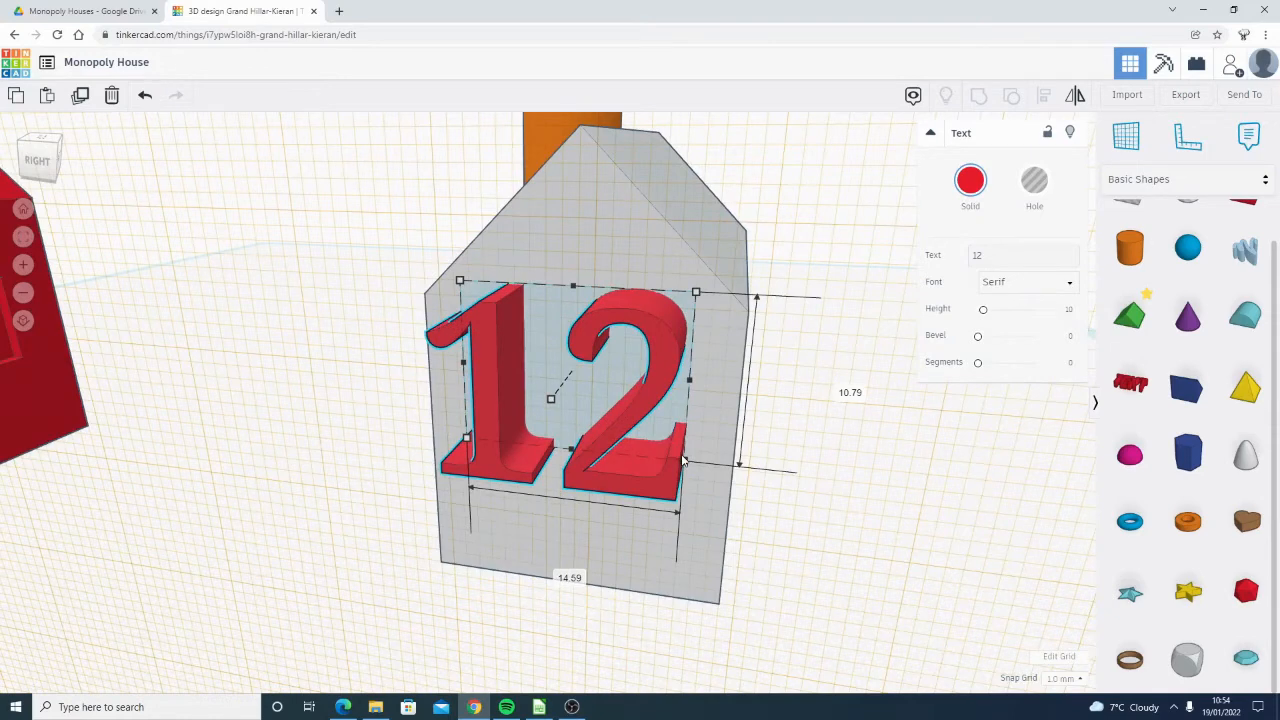
# Reduce the thickness of the number 12 on the gable wall to 1 mm
pyautogui.moveTo(684, 460); pyautogui.dragTo(326, 424, button='right')
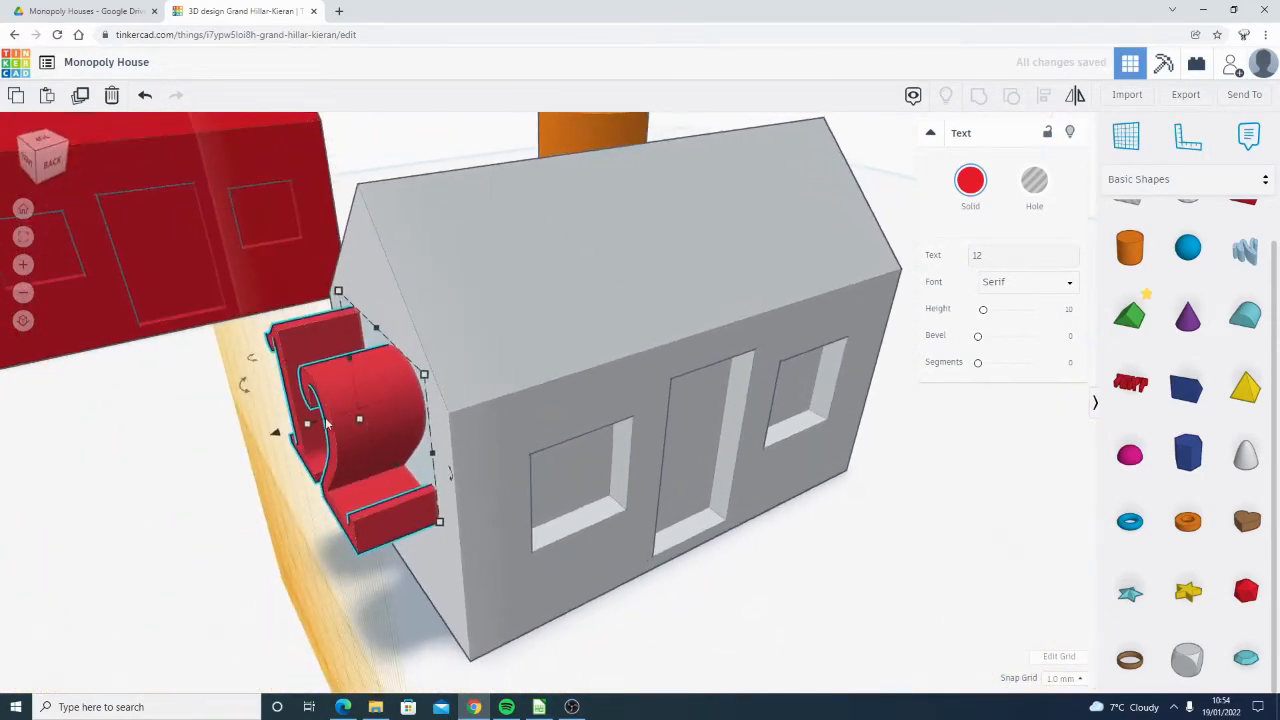
pyautogui.moveTo(330, 375); pyautogui.dragTo(371, 370, button='right')
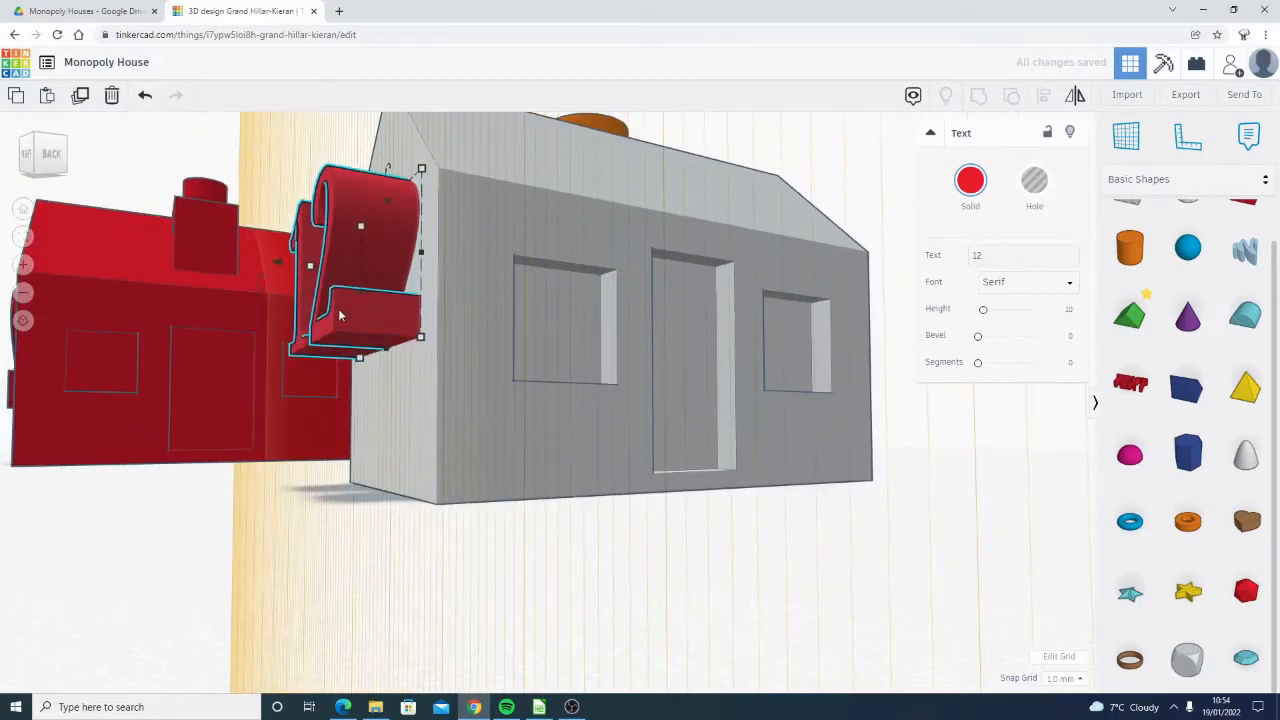
pyautogui.moveTo(288, 367); pyautogui.dragTo(399, 277, button='right')
pyautogui.moveTo(399, 277); pyautogui.dragTo(456, 289)
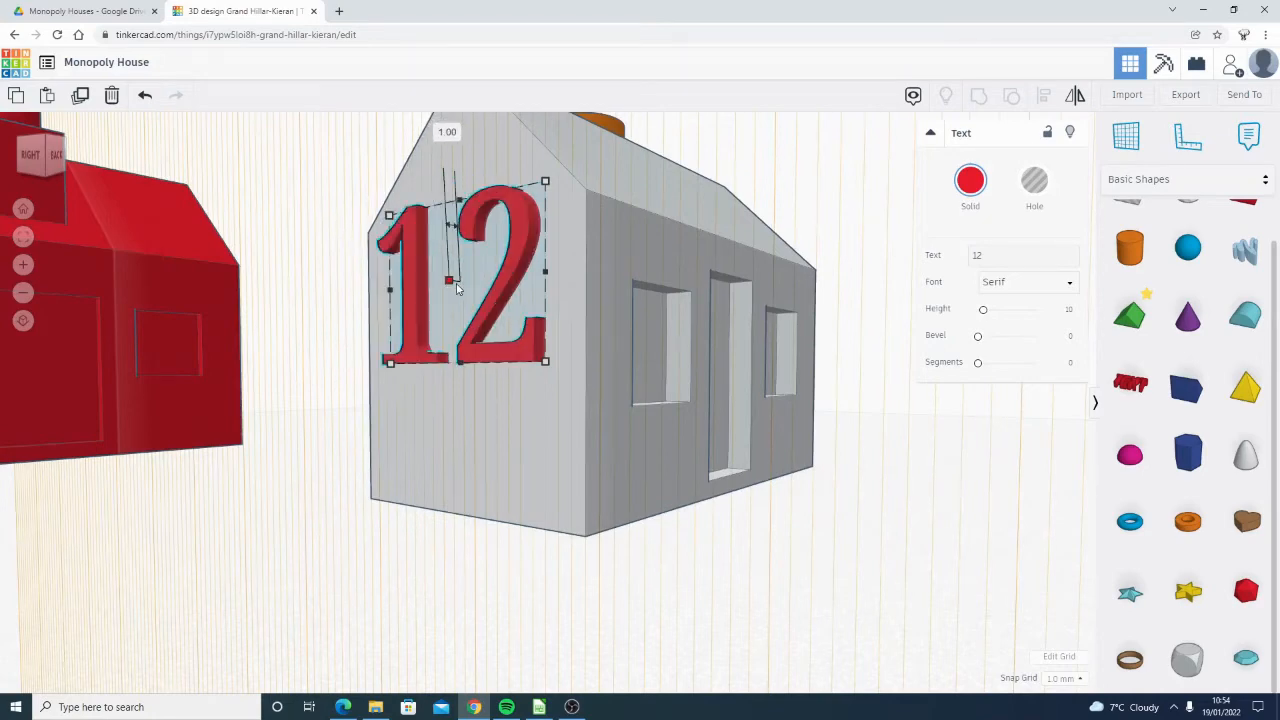
# Turn the number 12 into a hole, then adjust its depth so it sinks into the gable wall
pyautogui.moveTo(456, 289); pyautogui.dragTo(546, 407, button='right')
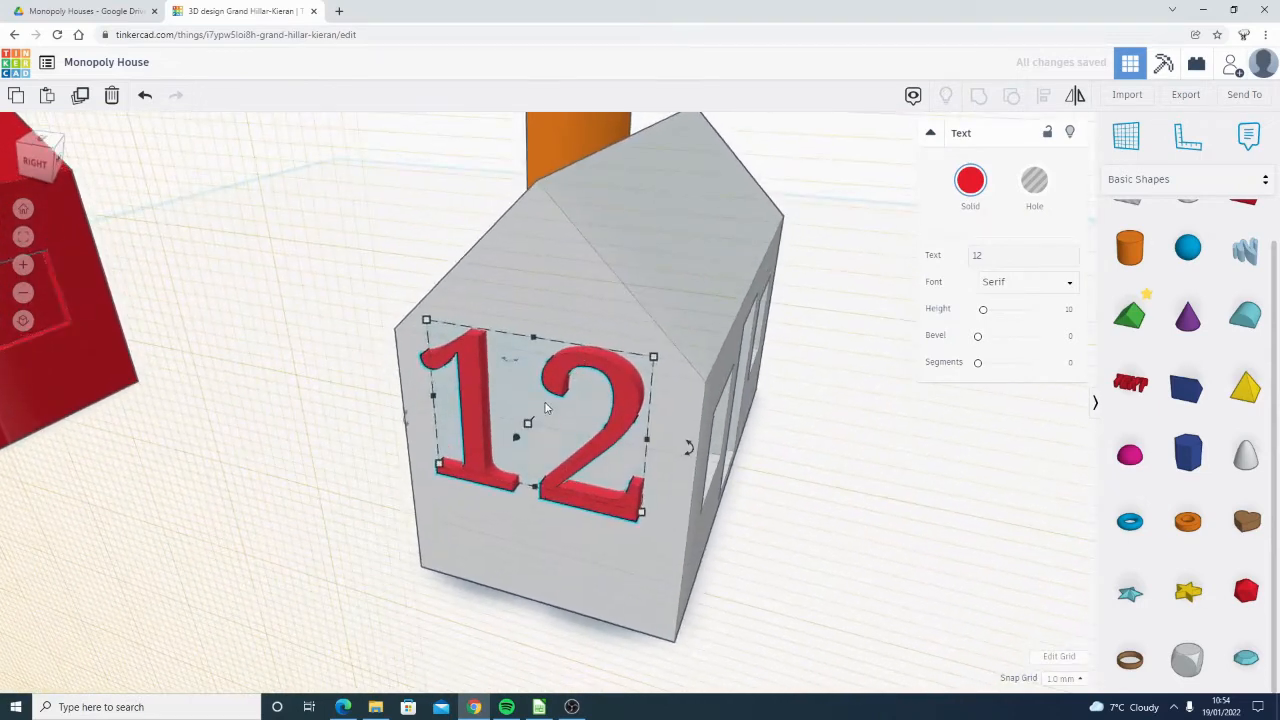
pyautogui.click(1031, 192)
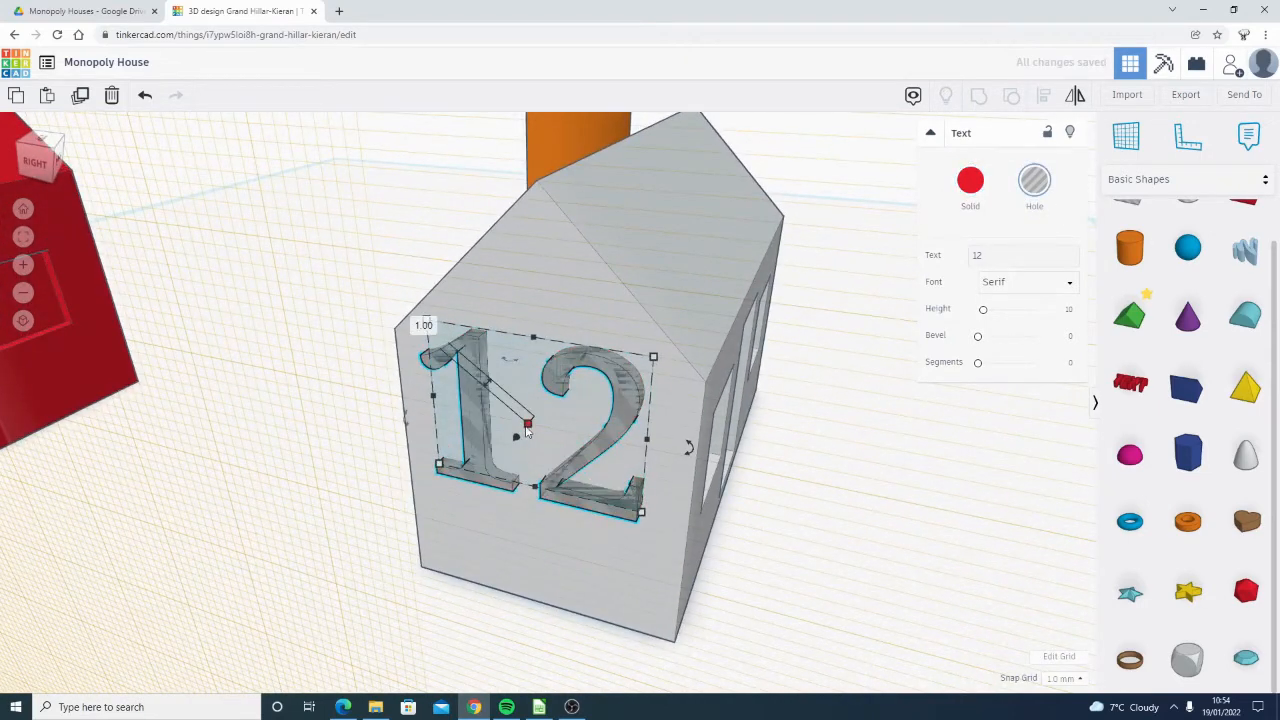
pyautogui.moveTo(529, 430); pyautogui.dragTo(505, 458)
pyautogui.moveTo(503, 458); pyautogui.dragTo(521, 438)
# Group the house, the chimney tube and the number hole to engrave the 12 in the gable wall
pyautogui.moveTo(404, 317); pyautogui.dragTo(418, 342, button='right')
pyautogui.scroll(-2, 418, 342)
pyautogui.moveTo(386, 170); pyautogui.dragTo(832, 545)
pyautogui.click(981, 98)
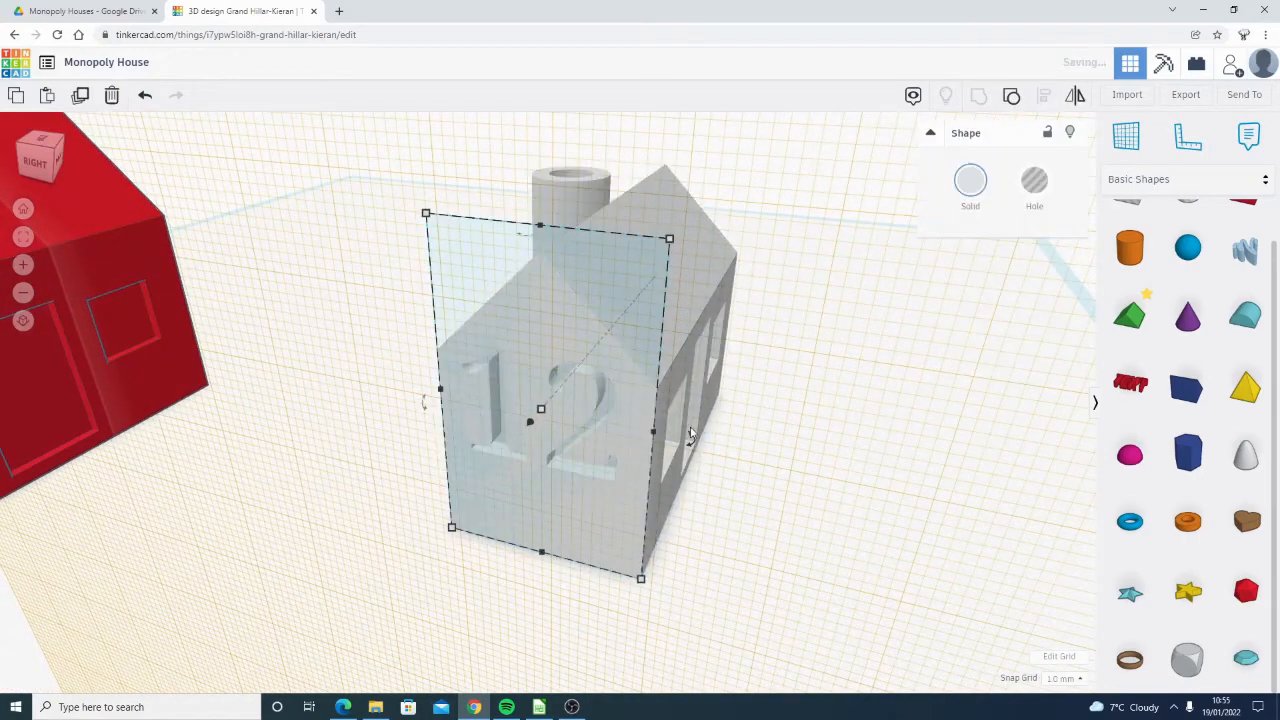
pyautogui.click(632, 602)
# Compare the grouped house with the red example from several sides and return the workplane to the ground
pyautogui.moveTo(632, 510); pyautogui.dragTo(478, 334, button='right')
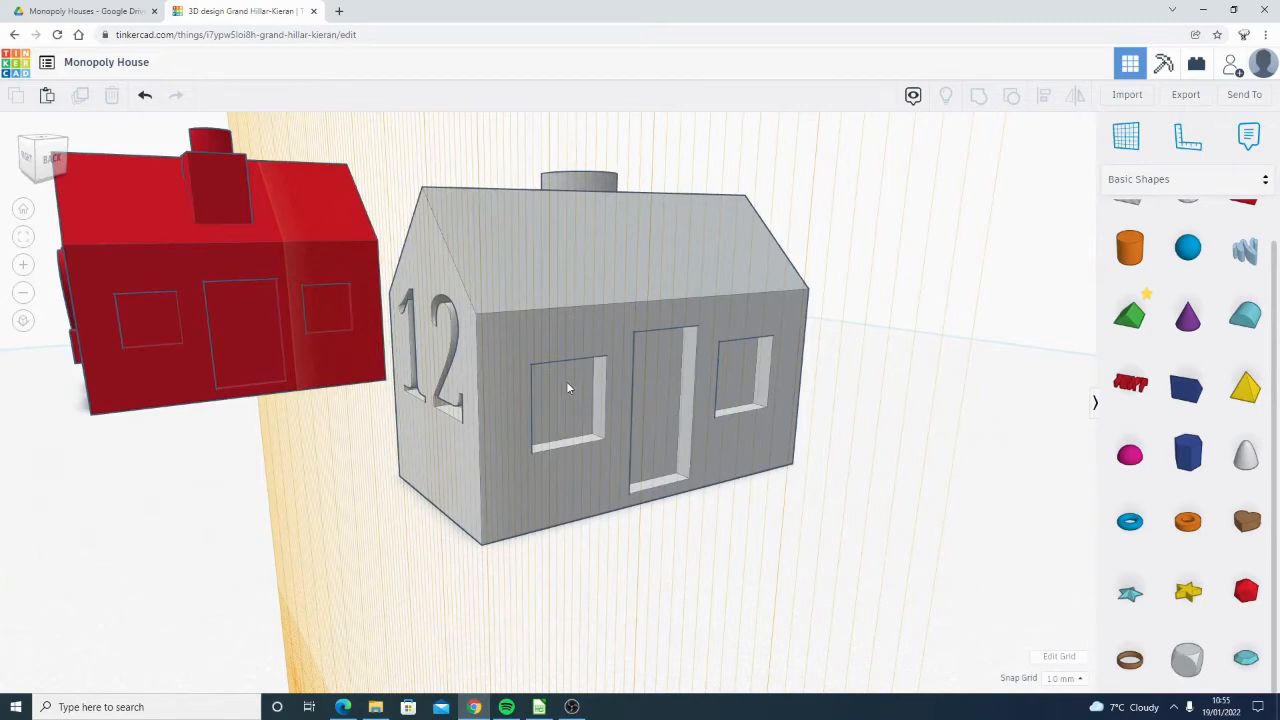
pyautogui.moveTo(566, 388); pyautogui.dragTo(975, 311, button='right')
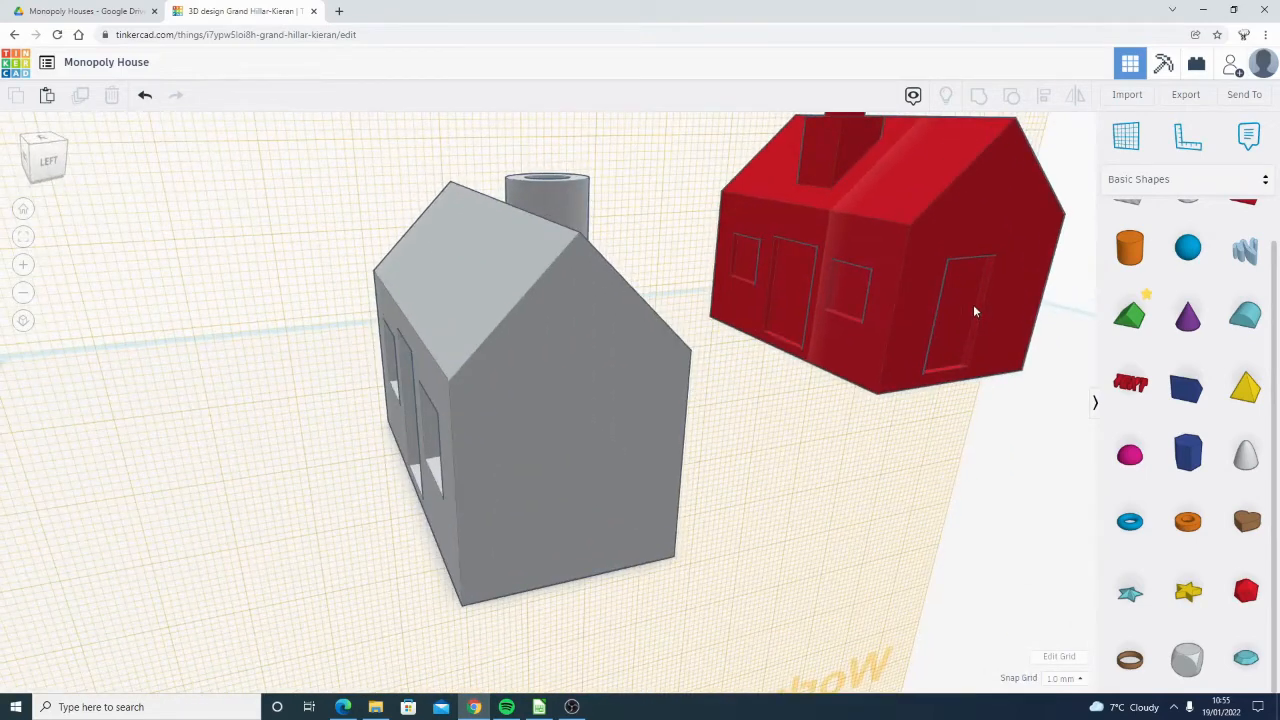
pyautogui.moveTo(636, 306); pyautogui.dragTo(870, 225, button='right')
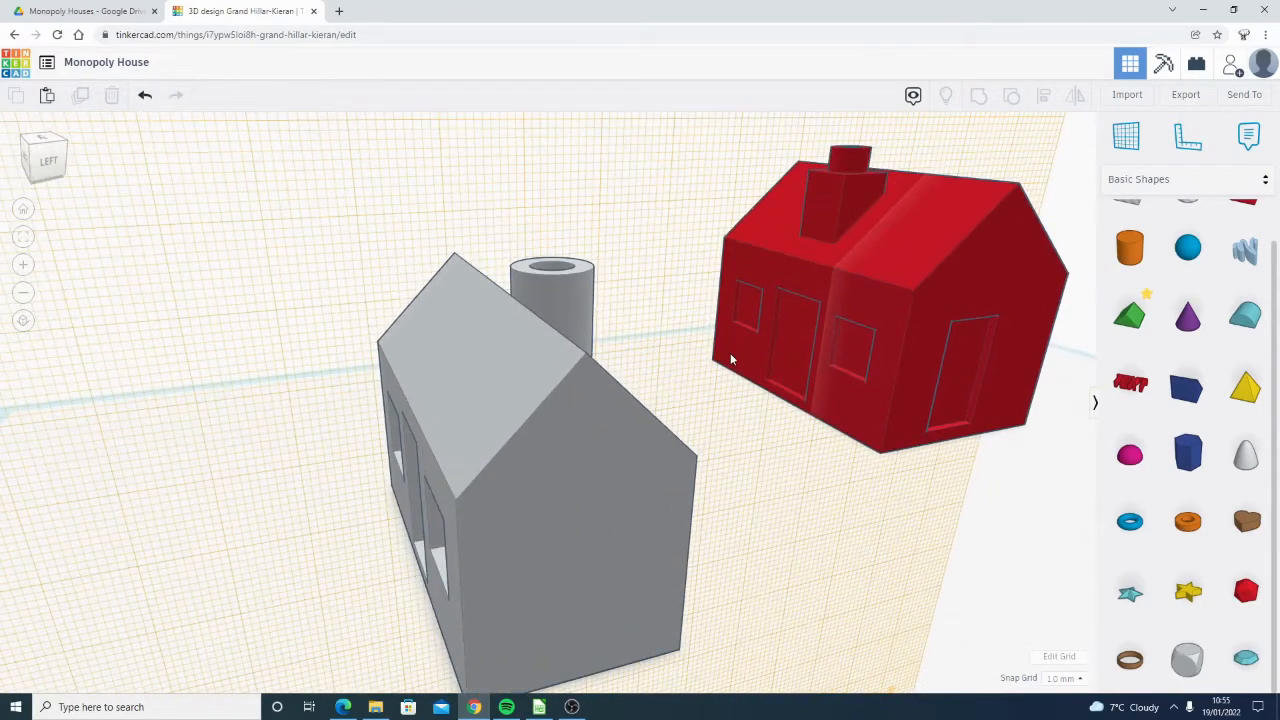
pyautogui.moveTo(730, 360); pyautogui.dragTo(900, 156, button='right')
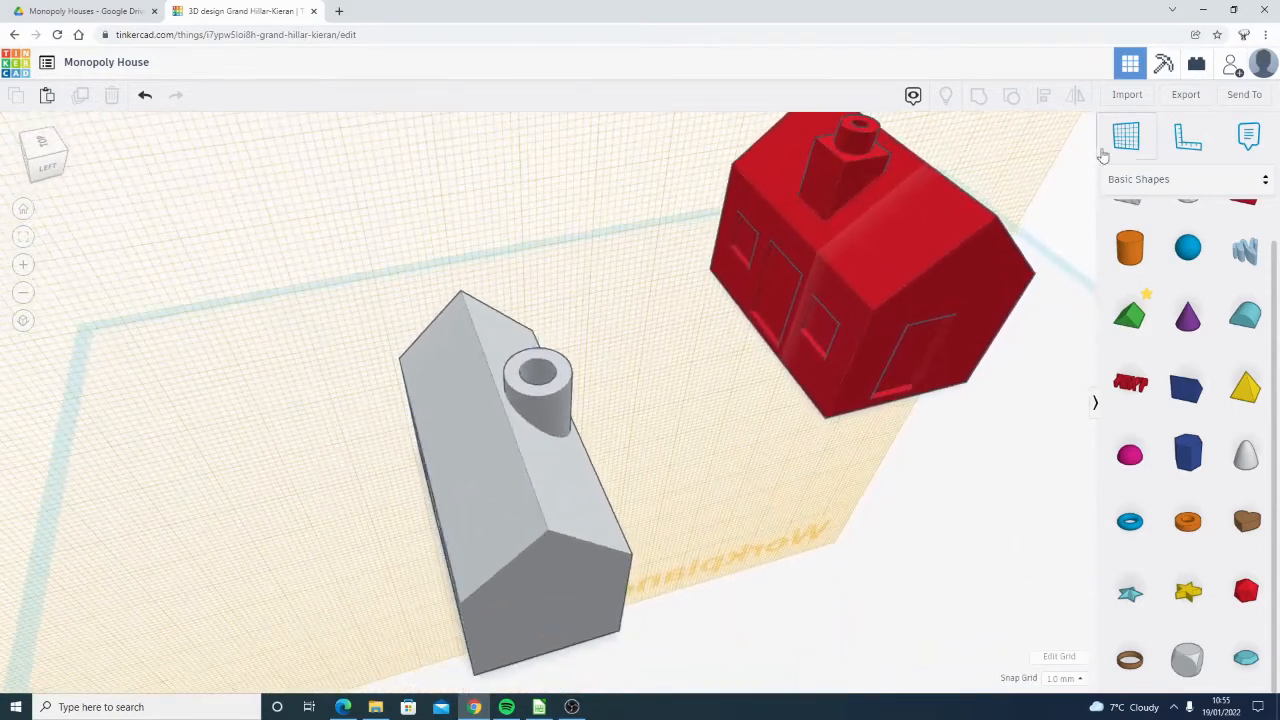
pyautogui.moveTo(806, 474); pyautogui.dragTo(638, 305, button='right')
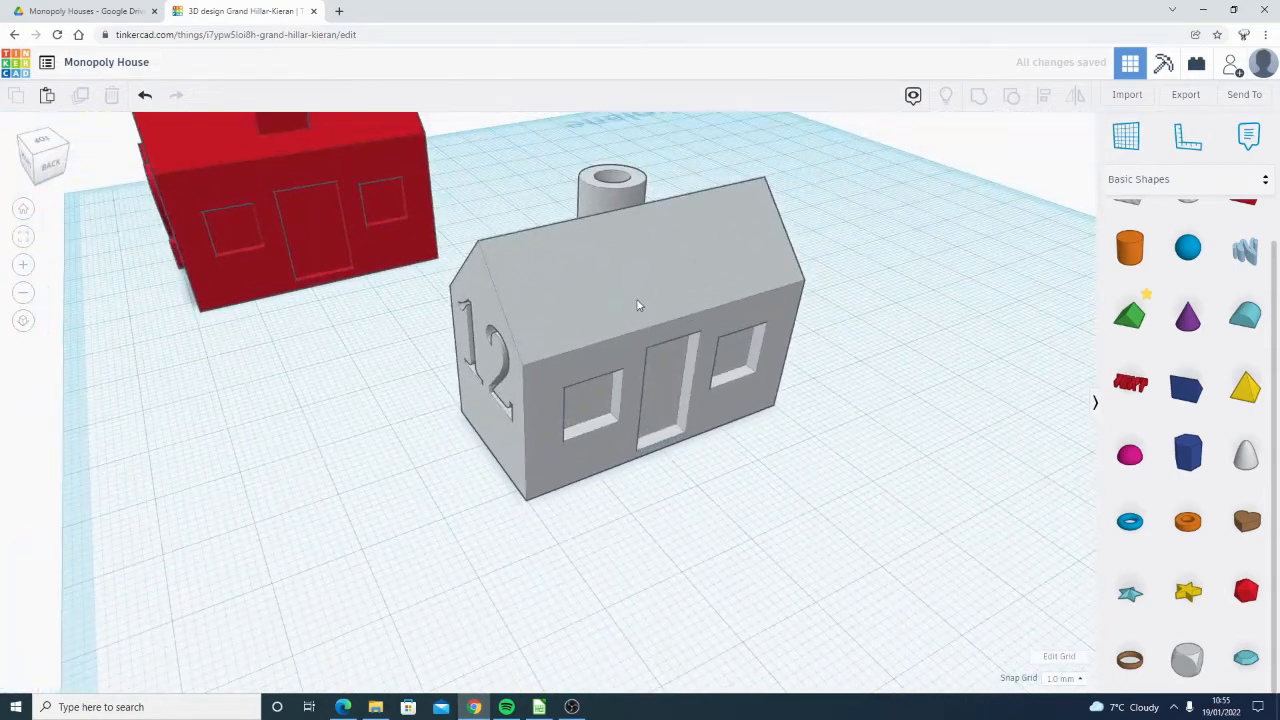
# Add a 20 by 20 mm box in front of the house, made taller, and place the workplane on its top face
pyautogui.scroll(-2, 638, 305)
pyautogui.moveTo(865, 456); pyautogui.dragTo(808, 549)
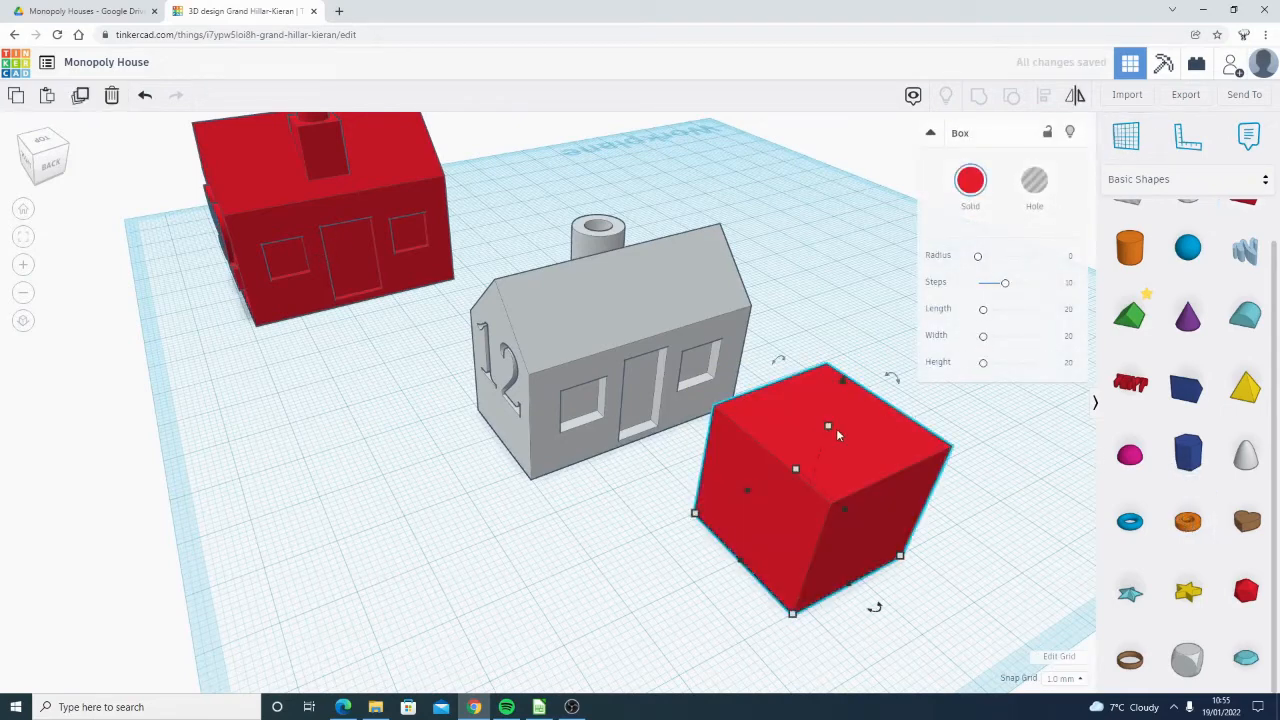
pyautogui.moveTo(828, 403); pyautogui.dragTo(830, 364)
pyautogui.moveTo(762, 460); pyautogui.dragTo(612, 407, button='middle')
pyautogui.click(691, 321)
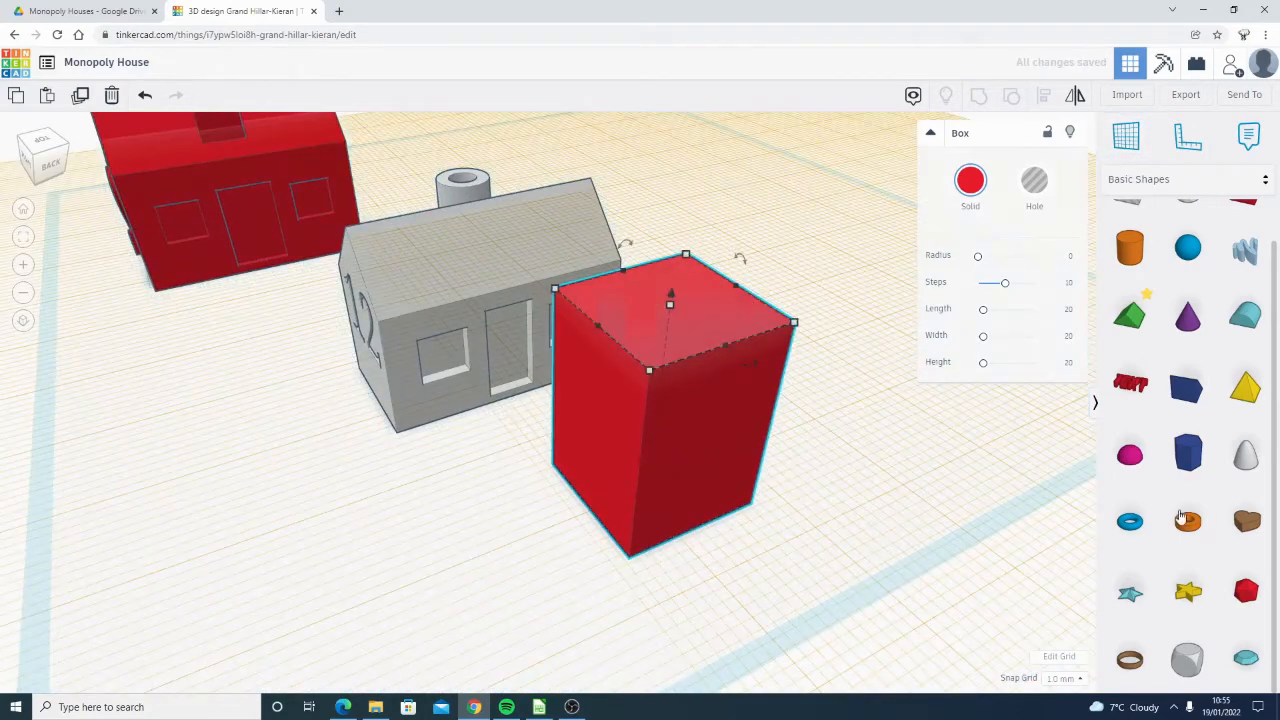
# Add a Tube on top of the box, resize its footprint to 14 by 14 mm and nudge it towards the box's middle
pyautogui.moveTo(1181, 530); pyautogui.dragTo(690, 312)
pyautogui.moveTo(661, 445); pyautogui.dragTo(760, 450, button='right')
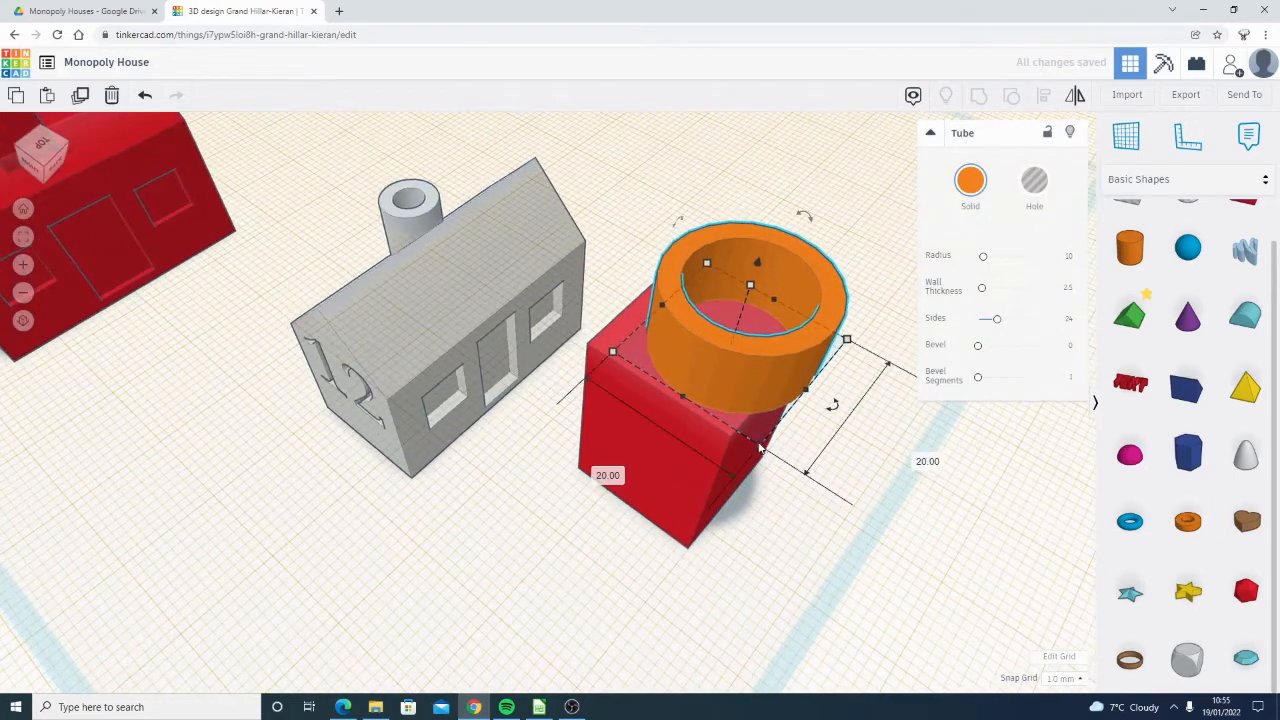
pyautogui.moveTo(760, 450); pyautogui.dragTo(742, 405)
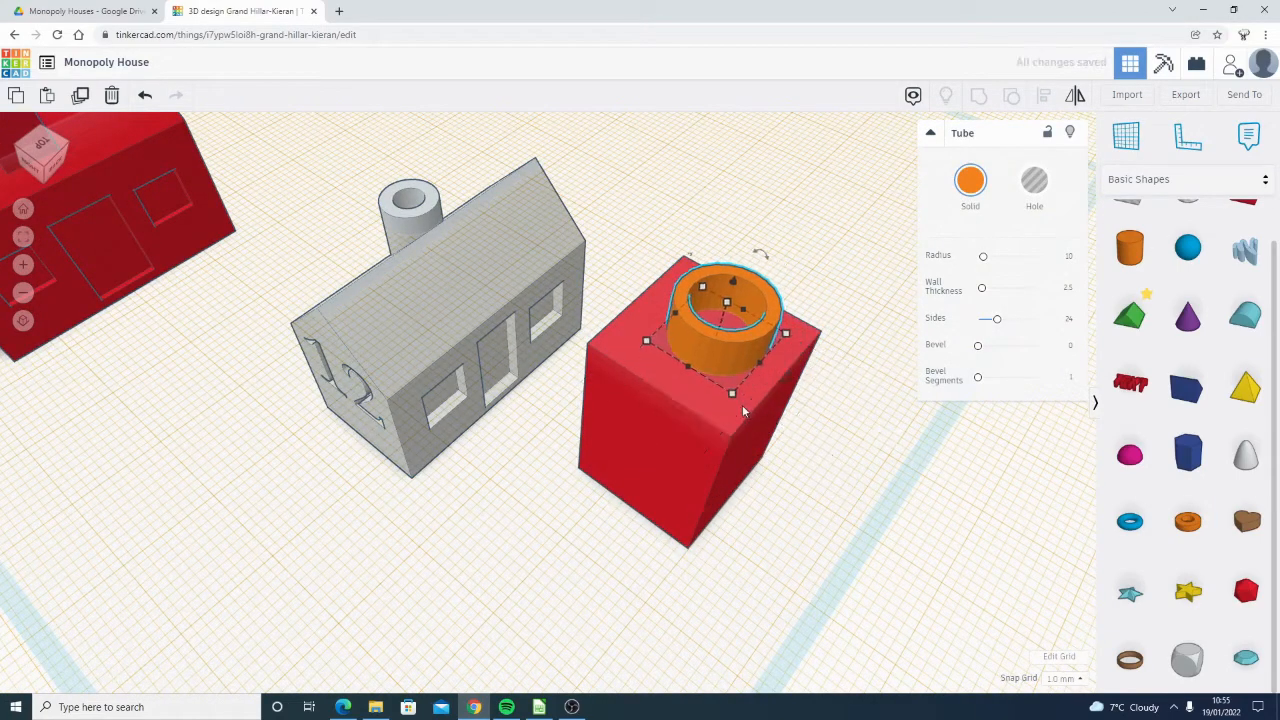
pyautogui.moveTo(856, 436); pyautogui.dragTo(620, 380, button='right')
pyautogui.moveTo(614, 389); pyautogui.dragTo(624, 396)
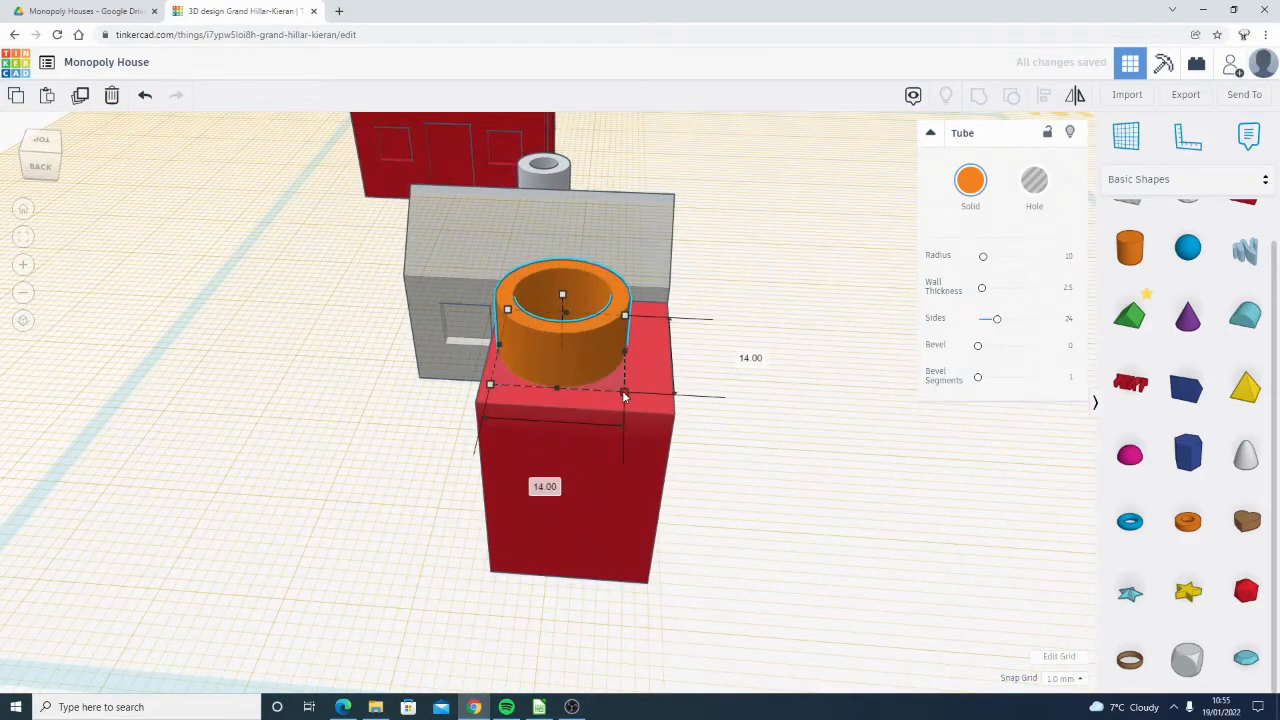
pyautogui.press('Right')
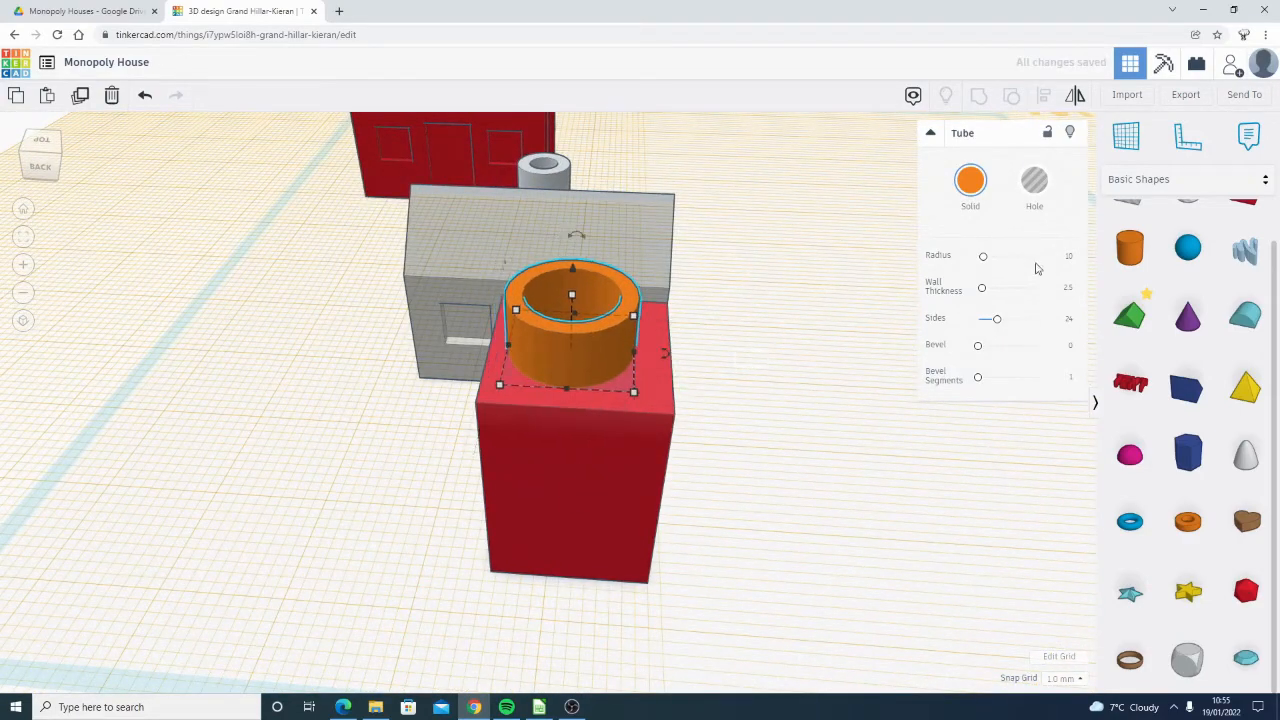
# Set the tube's wall thickness to 4.4 and its number of sides to 32
pyautogui.moveTo(983, 293); pyautogui.dragTo(990, 295)
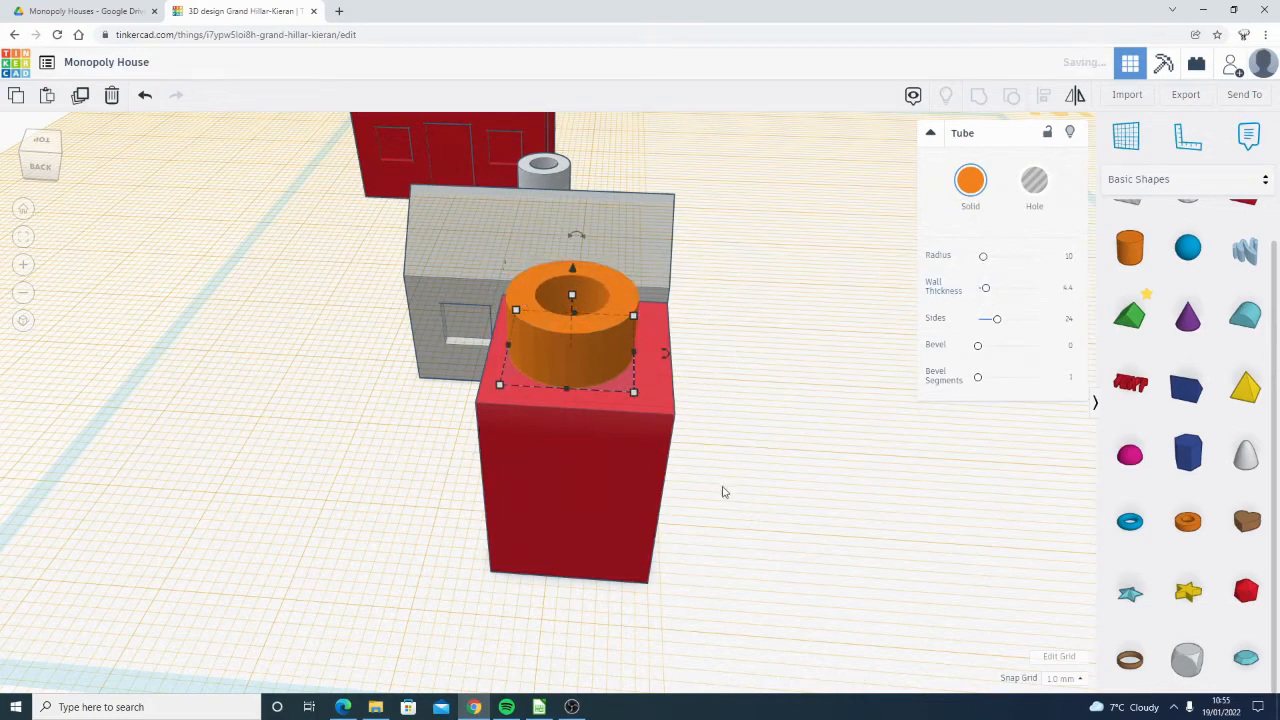
pyautogui.moveTo(724, 492); pyautogui.dragTo(995, 330, button='right')
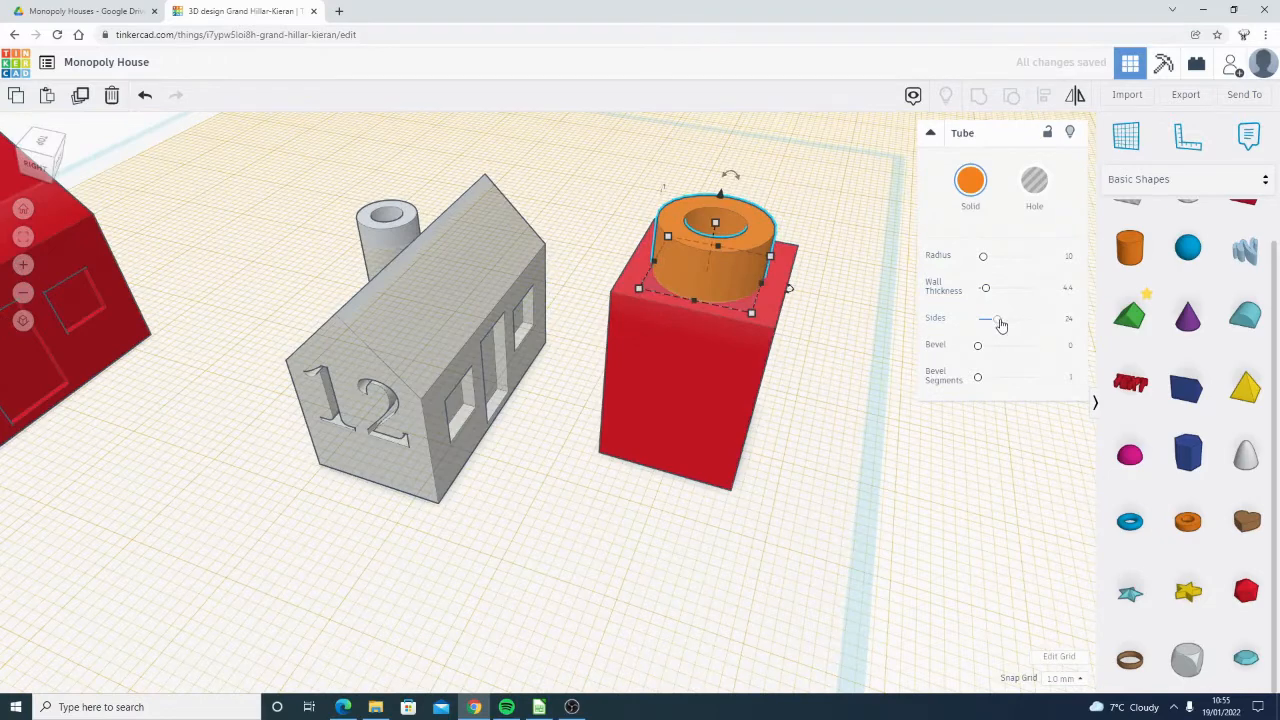
pyautogui.moveTo(1001, 325); pyautogui.dragTo(1008, 324)
# Select the tube together with the box and align them so the tube is centred on the box's top face
pyautogui.moveTo(905, 380); pyautogui.dragTo(812, 262, button='right')
pyautogui.moveTo(851, 213); pyautogui.dragTo(646, 397)
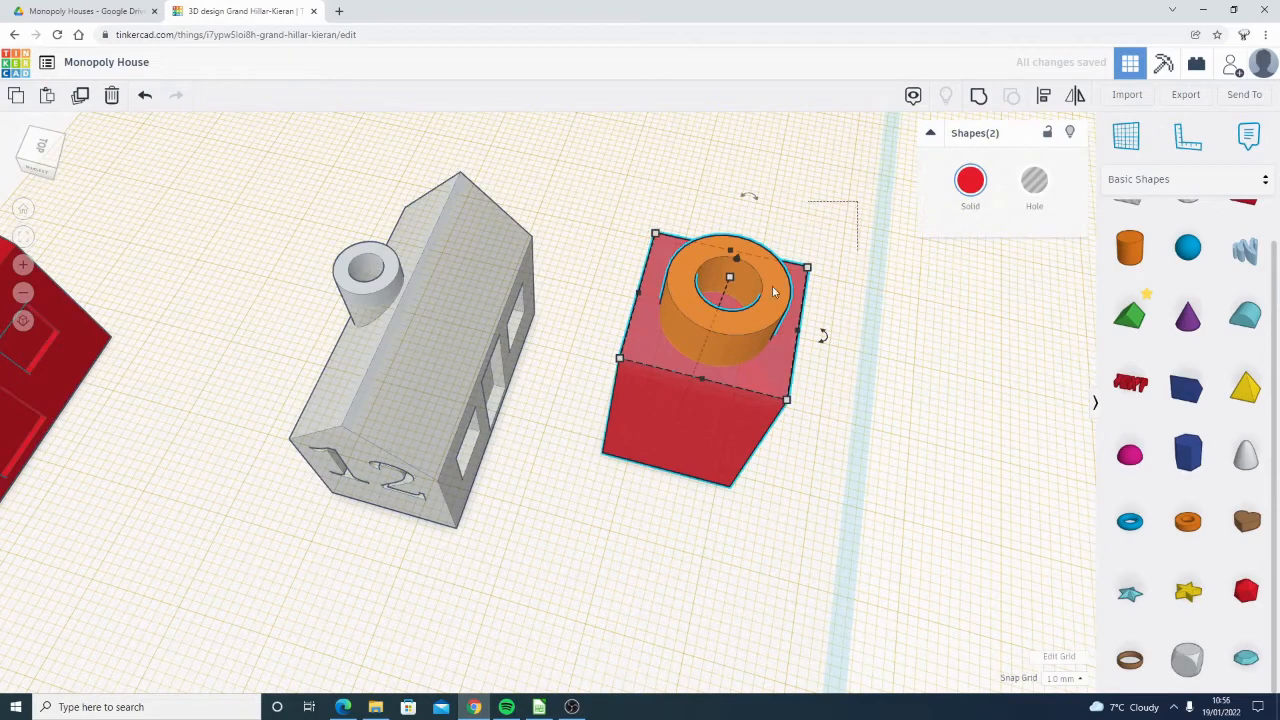
pyautogui.moveTo(773, 292); pyautogui.dragTo(650, 388)
pyautogui.moveTo(862, 419); pyautogui.dragTo(852, 418, button='right')
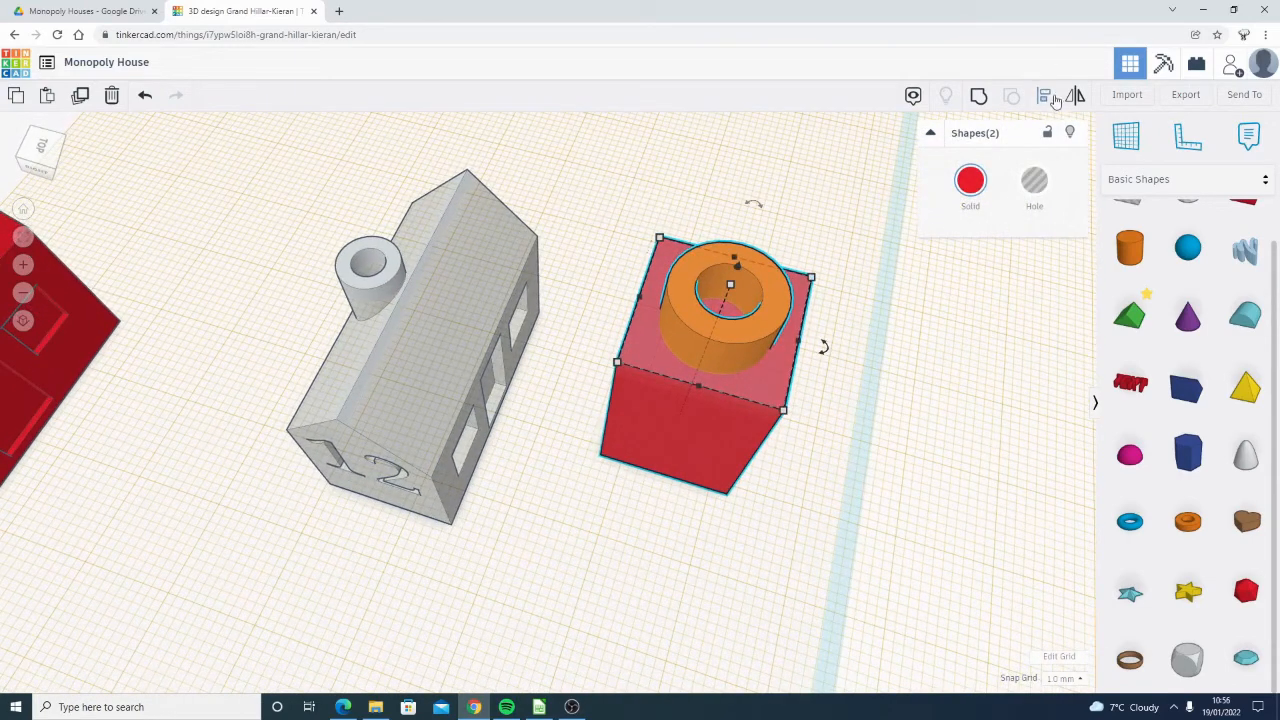
pyautogui.click(1044, 97)
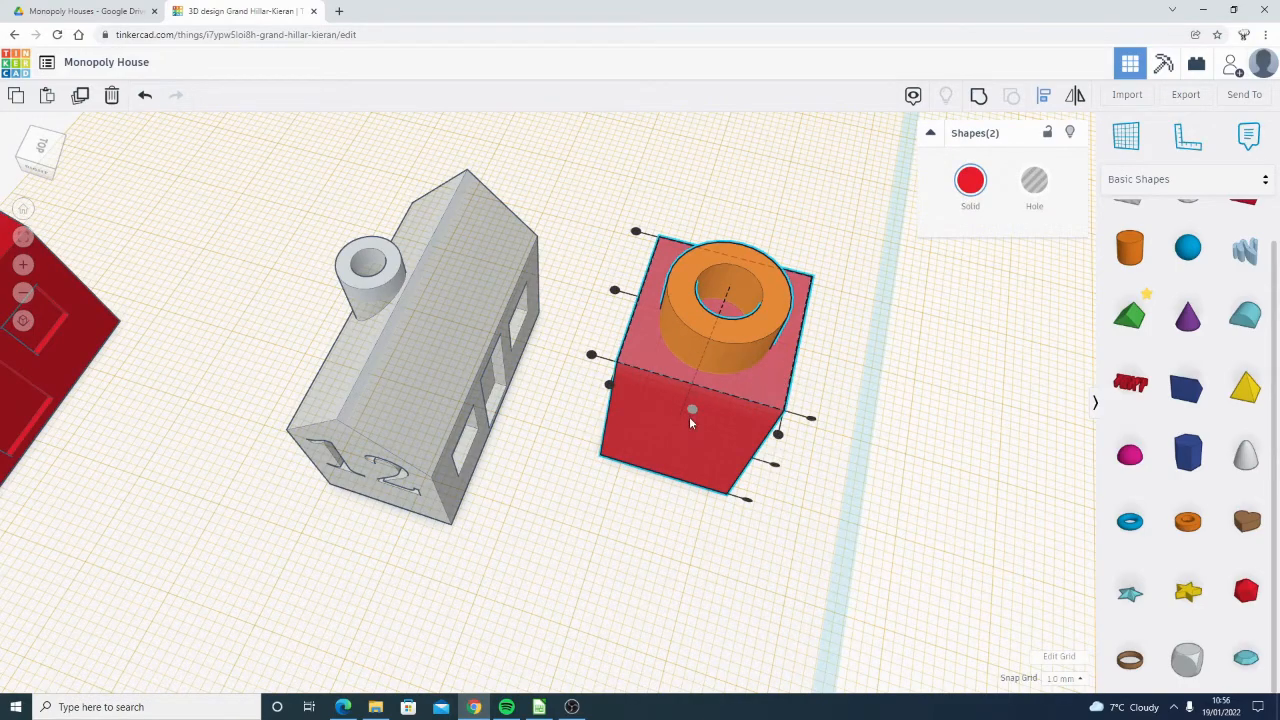
pyautogui.click(614, 290)
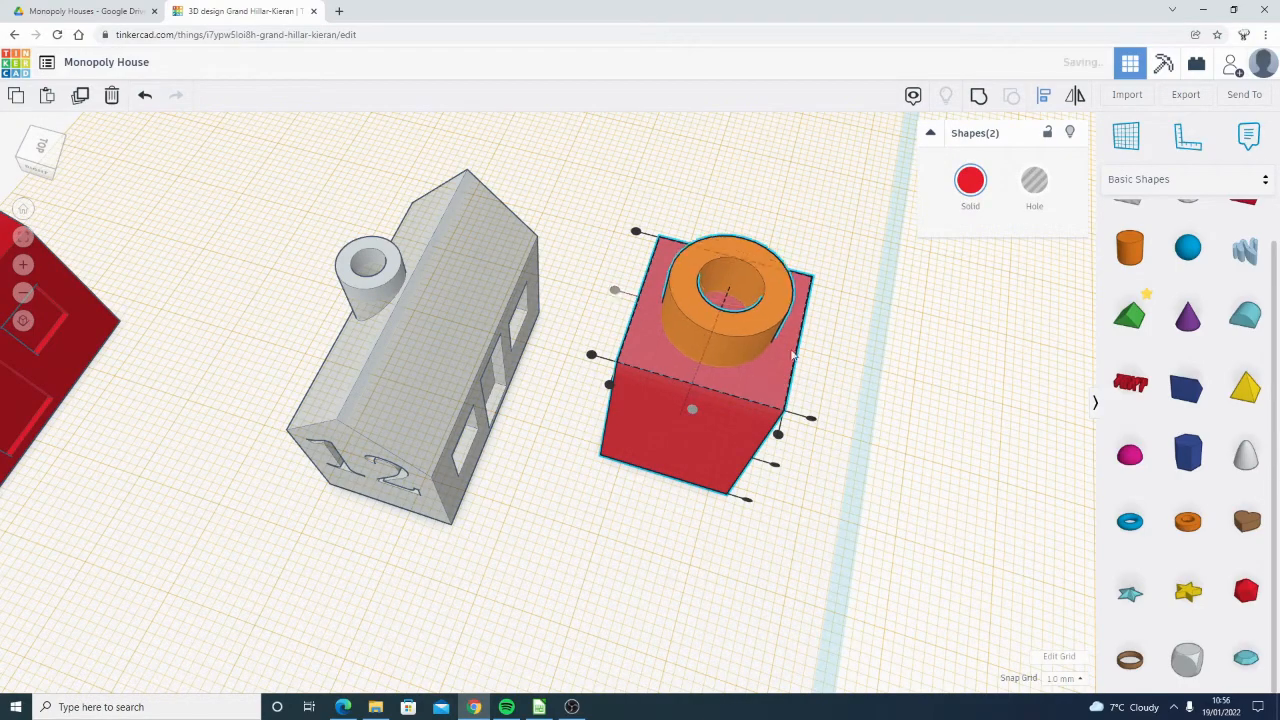
pyautogui.click(888, 497)
# Stretch the orange tube on top of the box to a height of 10 mm
pyautogui.moveTo(888, 497); pyautogui.dragTo(770, 420, button='right')
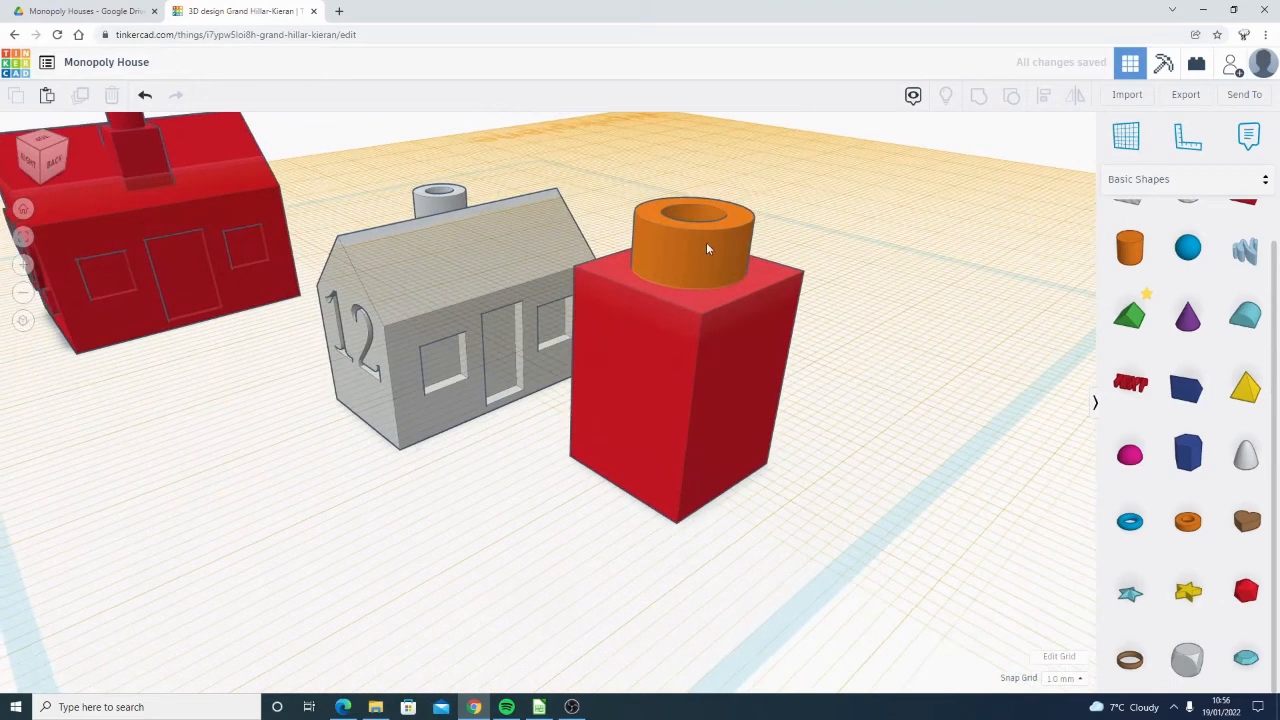
pyautogui.click(704, 232)
pyautogui.moveTo(695, 216); pyautogui.dragTo(696, 188)
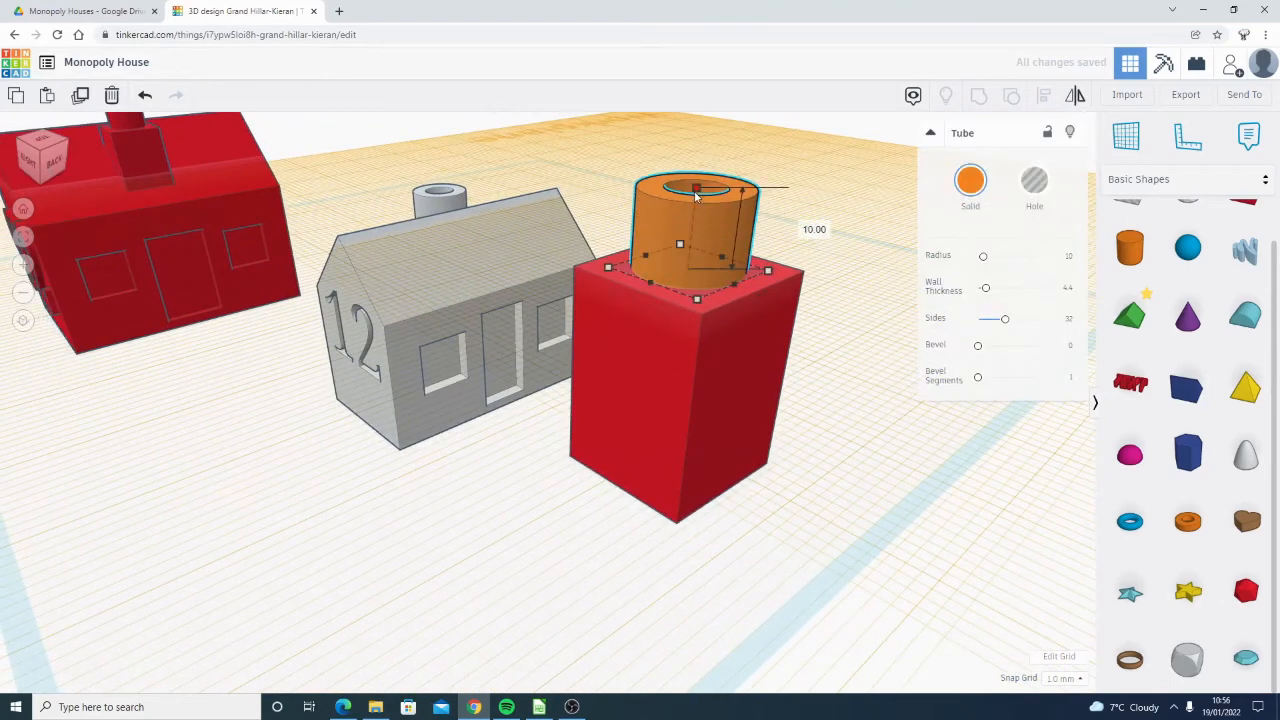
# Select the orange tube together with the red box and group them into one chimney shape
pyautogui.click(868, 401)
pyautogui.moveTo(868, 401); pyautogui.dragTo(822, 190, button='right')
pyautogui.keyDown('shift'); pyautogui.click(658, 421); pyautogui.keyUp('shift')
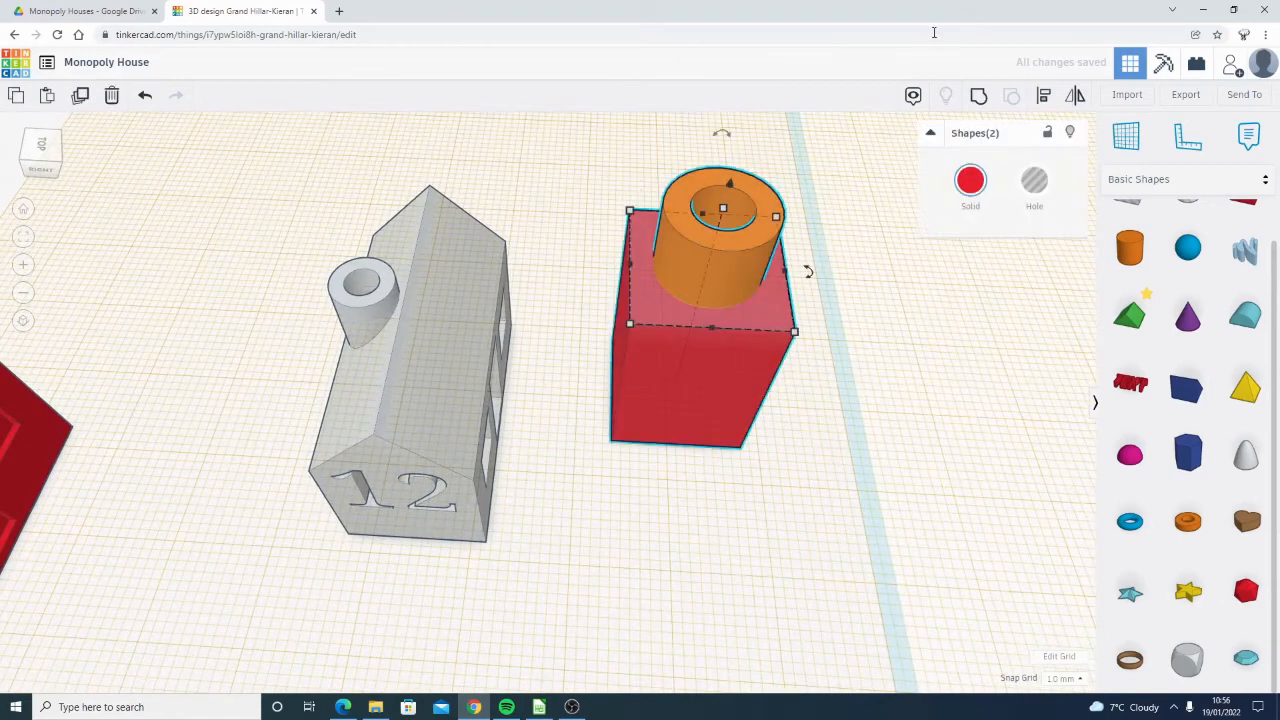
pyautogui.click(978, 97)
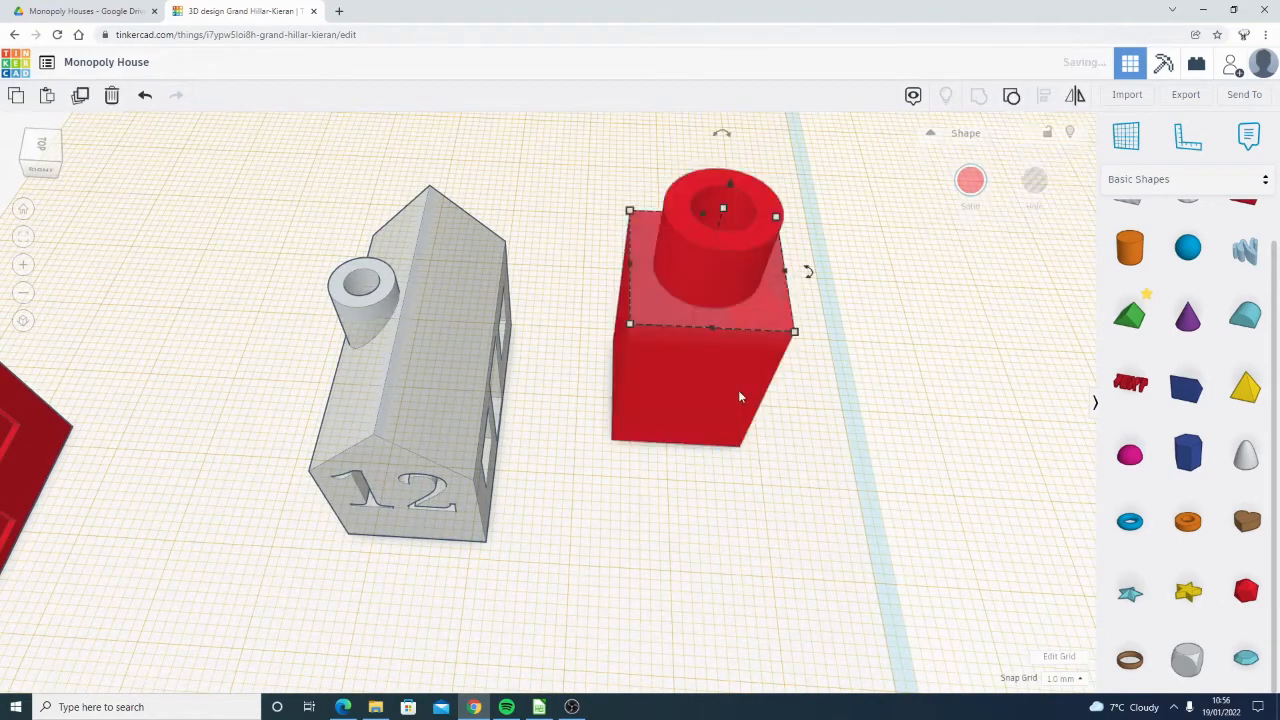
# Change the grouped chimney's solid colour to the dark orange preset
pyautogui.click(970, 181)
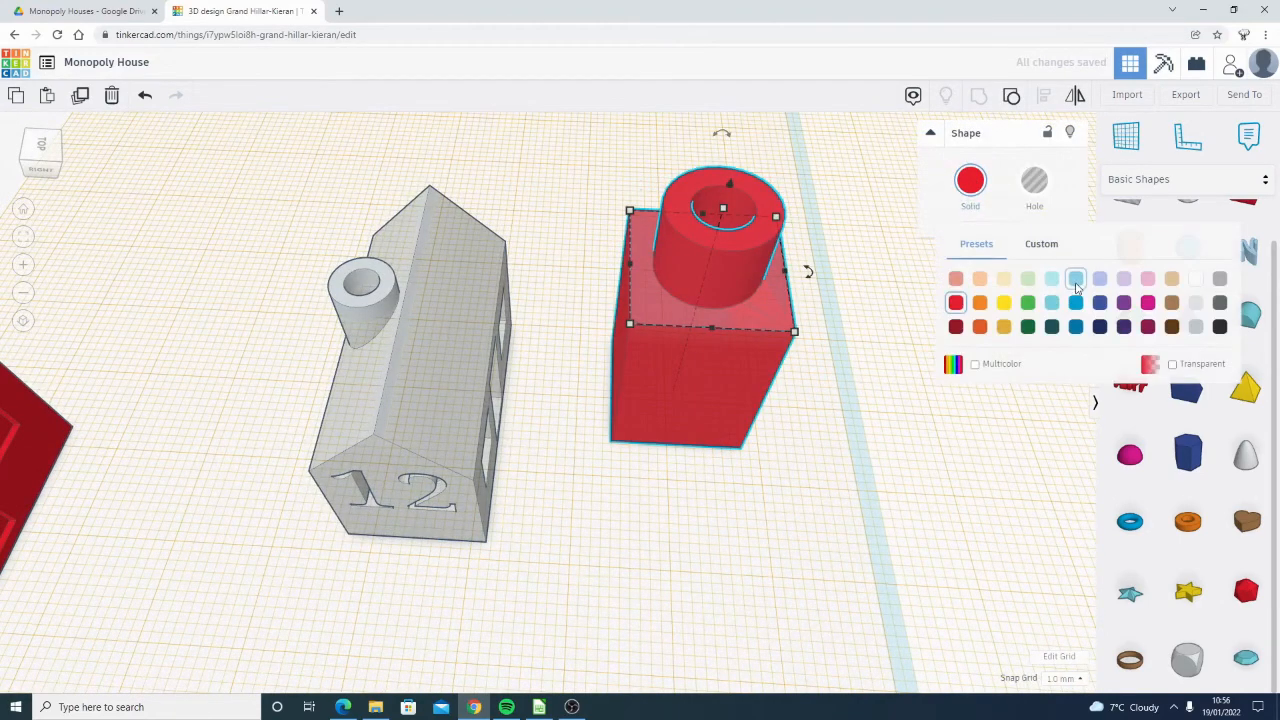
pyautogui.click(979, 328)
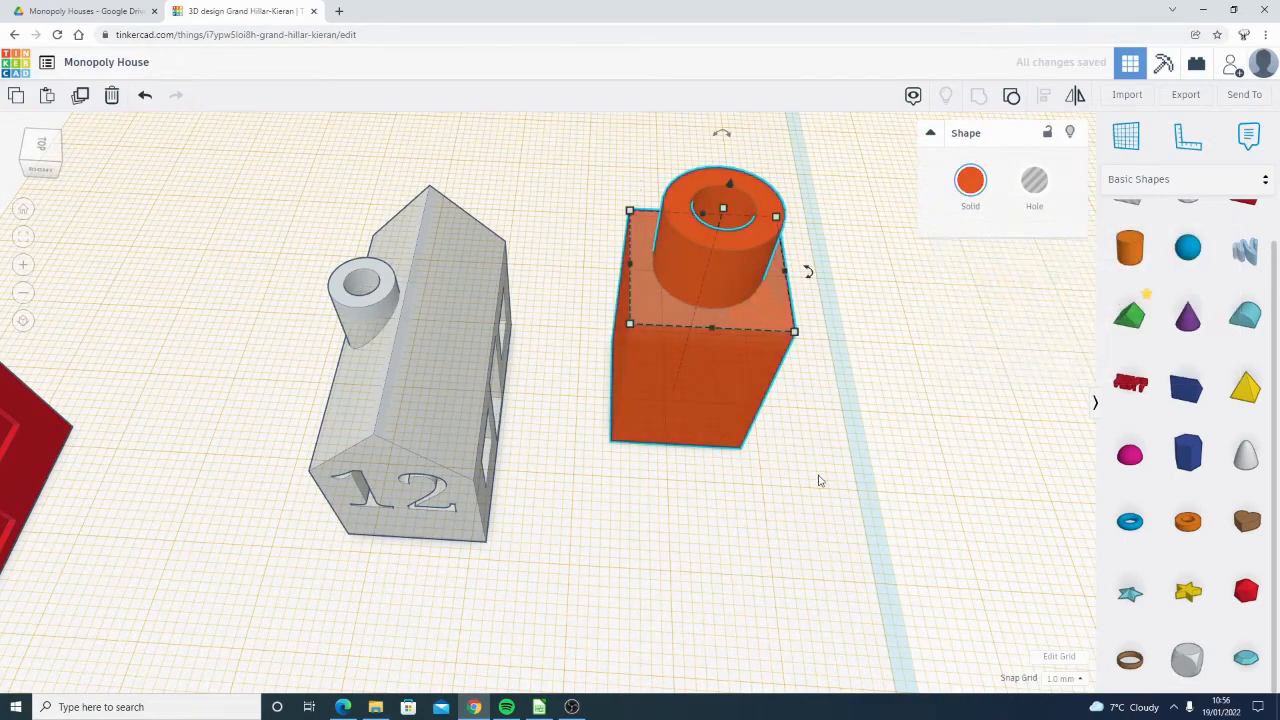
pyautogui.moveTo(755, 418); pyautogui.dragTo(785, 263, button='right')
pyautogui.click(843, 256)
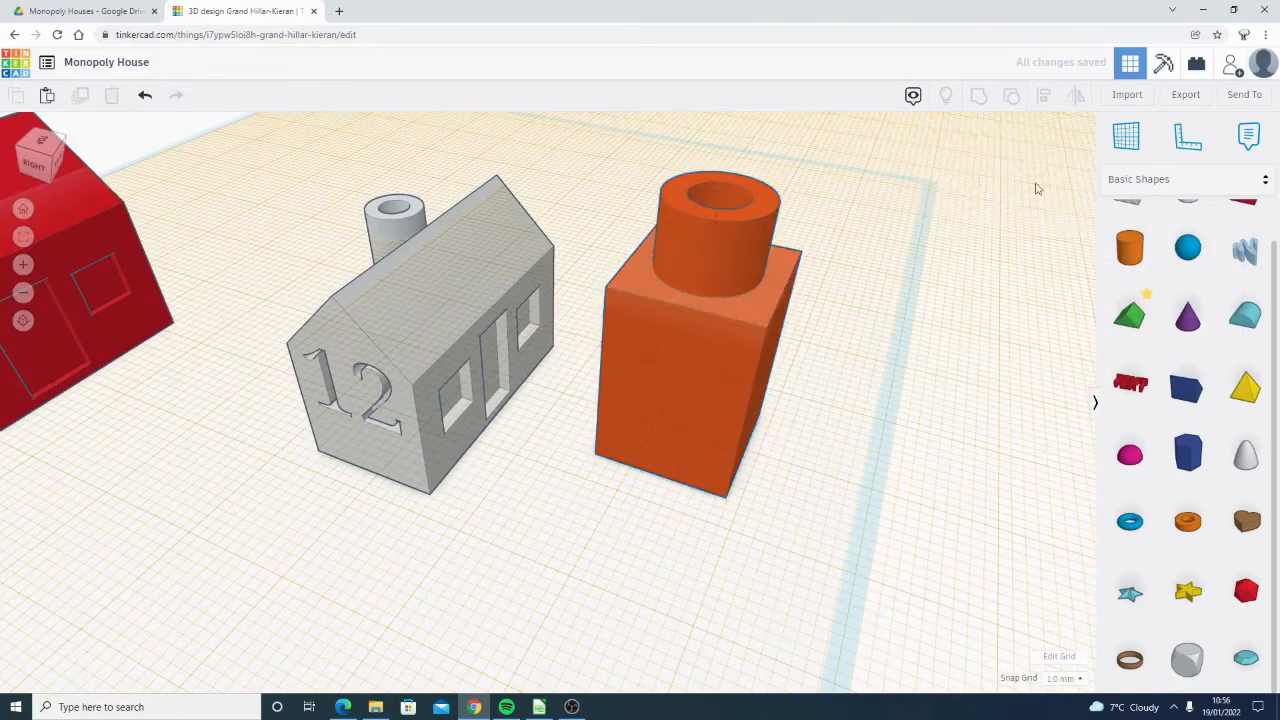
# Return the workplane to the base grid and scale the chimney down proportionally to an 8 by 8 mm footprint
pyautogui.moveTo(1118, 155); pyautogui.dragTo(863, 369)
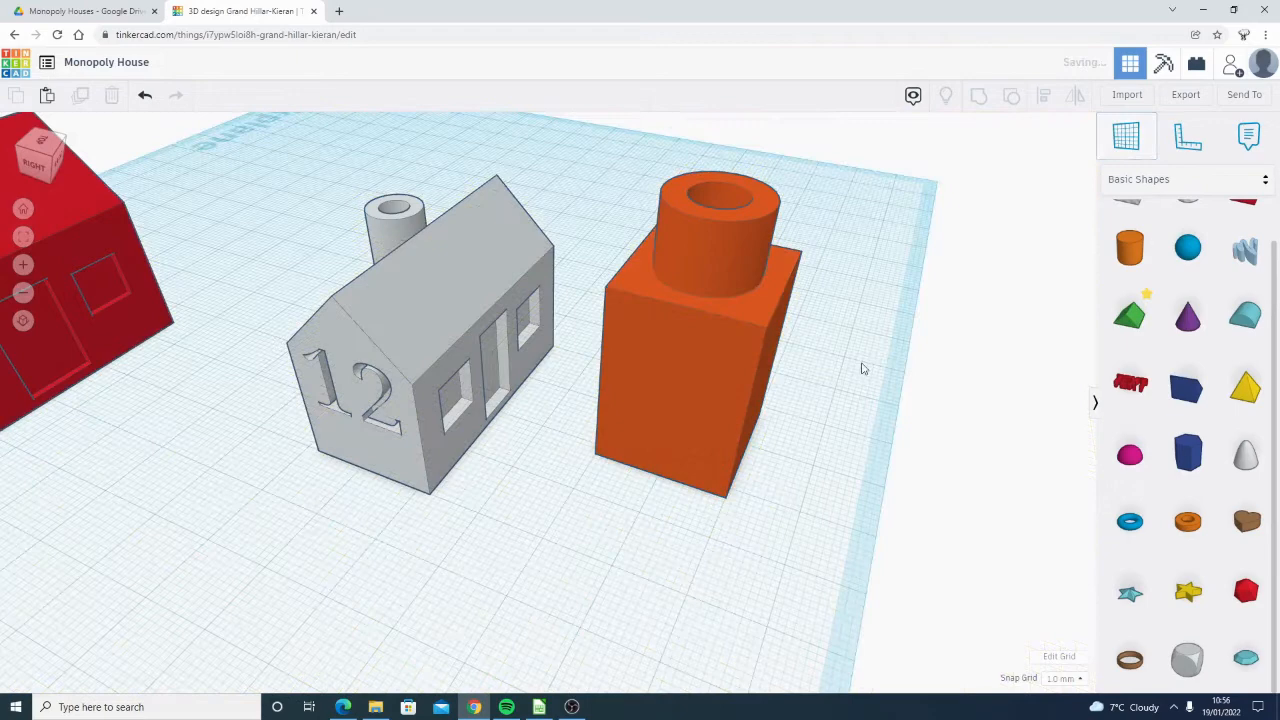
pyautogui.click(759, 256)
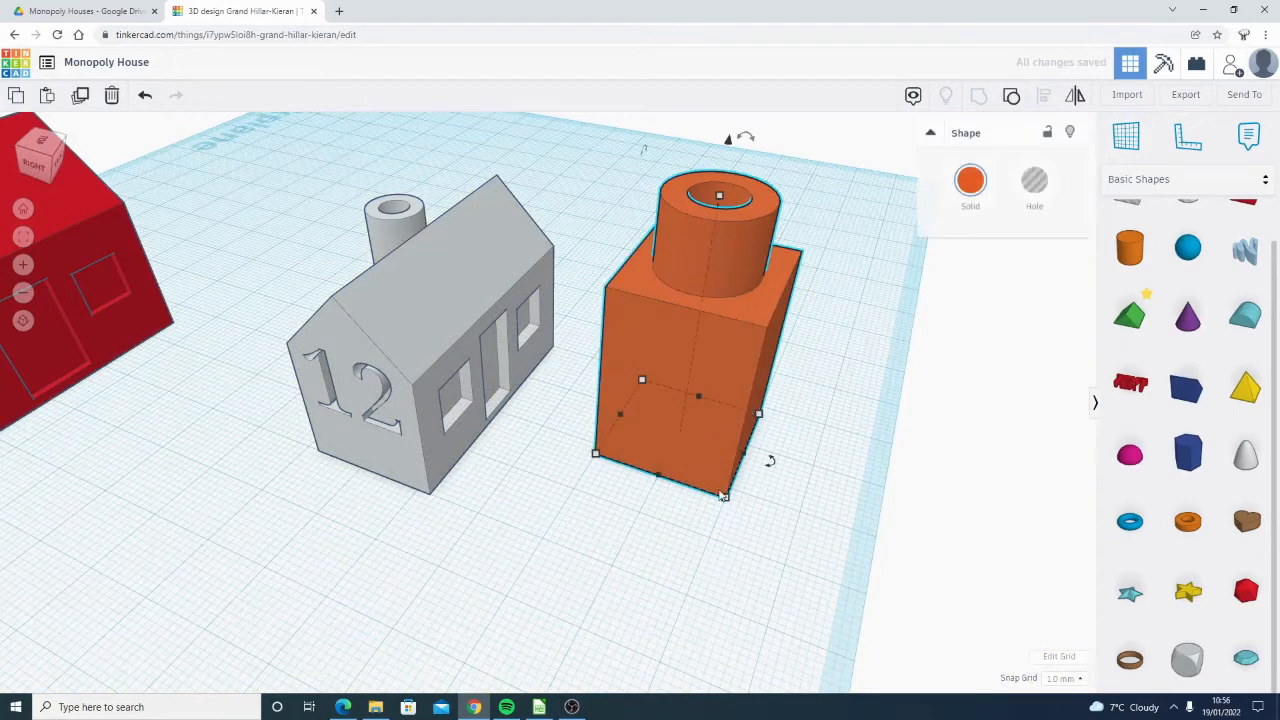
pyautogui.keyDown('shift'); pyautogui.moveTo(723, 495); pyautogui.dragTo(700, 459); pyautogui.keyUp('shift')
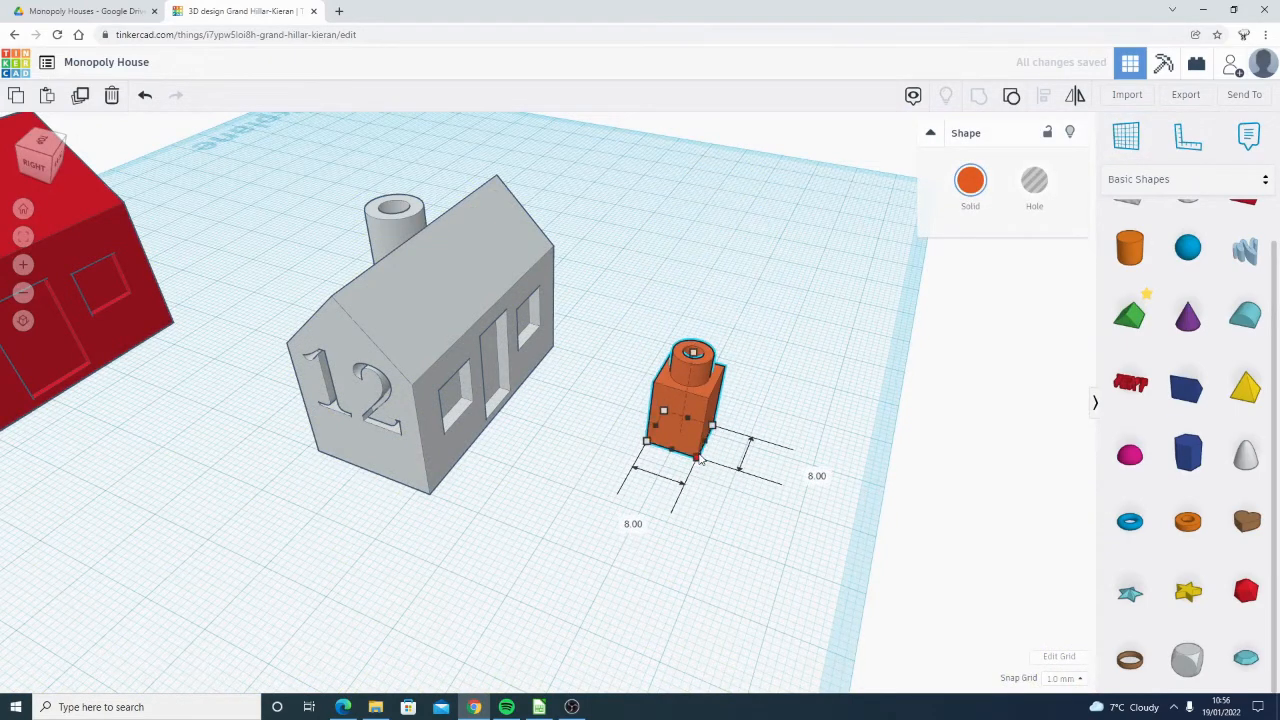
# Lift the small orange chimney and position it on the grey house's roof slope, beside the existing grey tube
pyautogui.moveTo(737, 459); pyautogui.dragTo(668, 418, button='right')
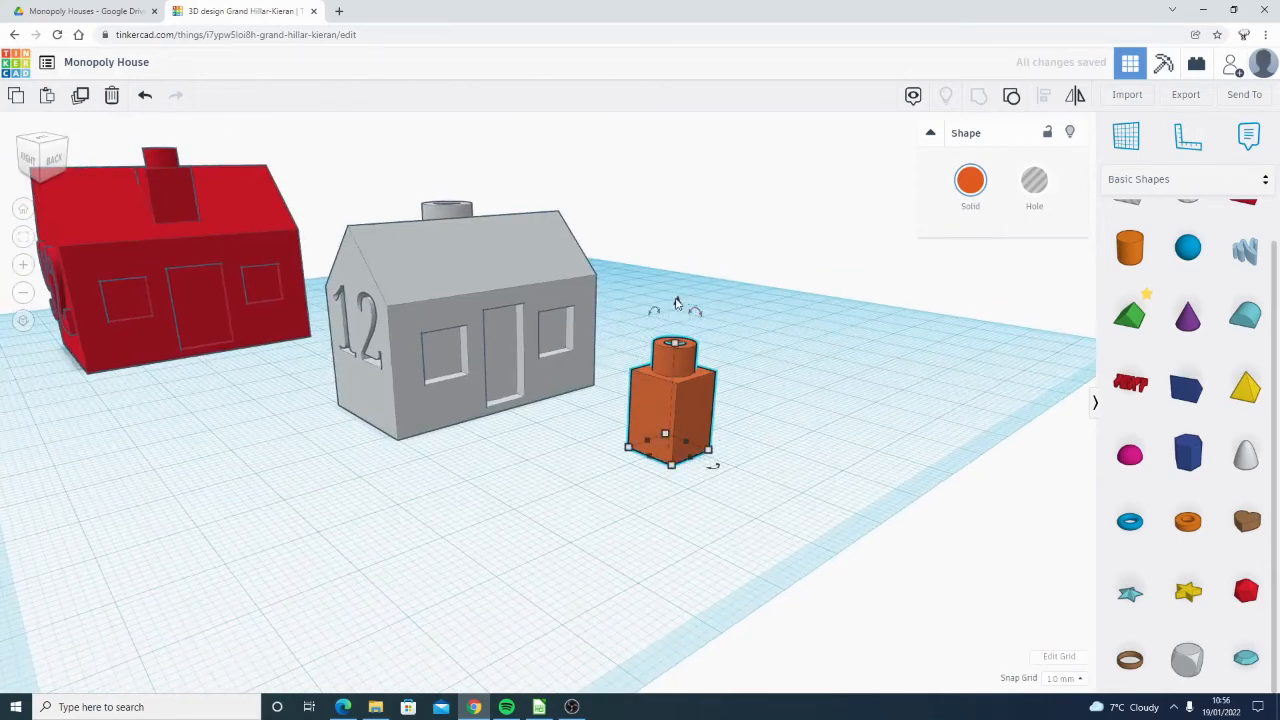
pyautogui.moveTo(677, 303); pyautogui.dragTo(651, 134)
pyautogui.moveTo(610, 420); pyautogui.dragTo(680, 300, button='right')
pyautogui.moveTo(665, 277); pyautogui.dragTo(369, 456)
pyautogui.moveTo(370, 457); pyautogui.dragTo(667, 390, button='right')
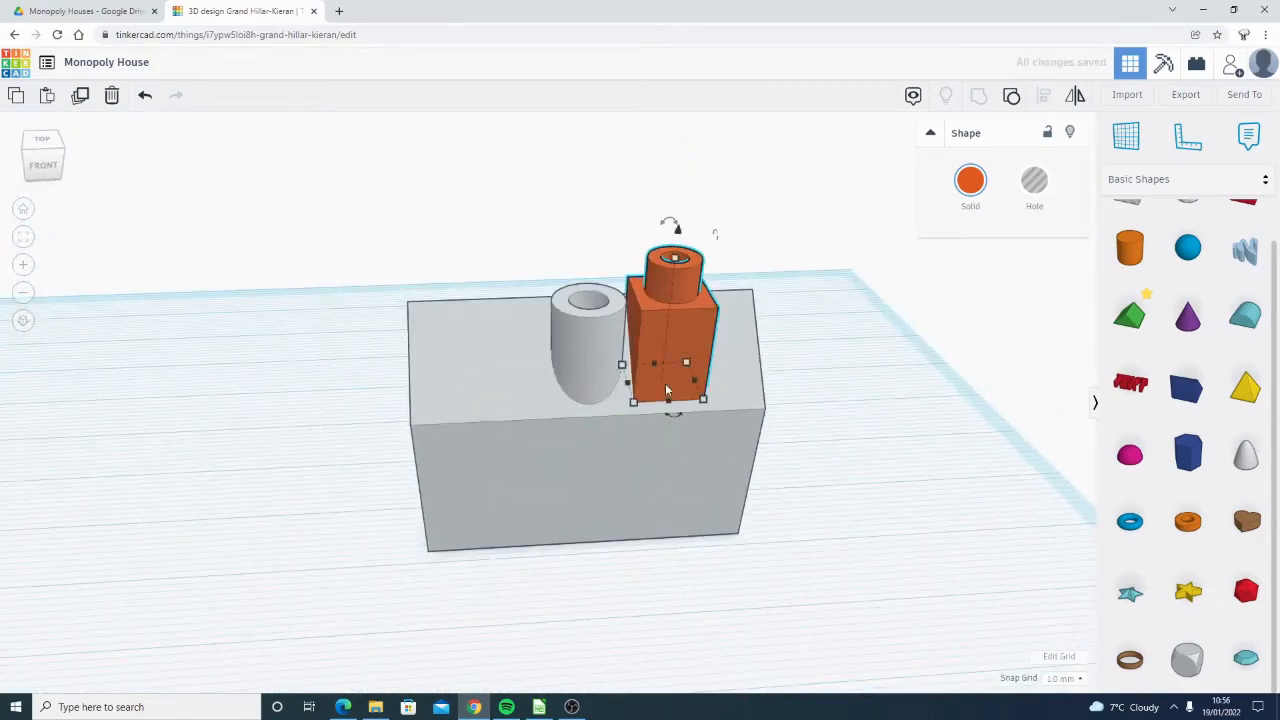
pyautogui.scroll(6, 845, 524)
pyautogui.moveTo(845, 524); pyautogui.dragTo(709, 532, button='right')
pyautogui.scroll(-4, 490, 325)
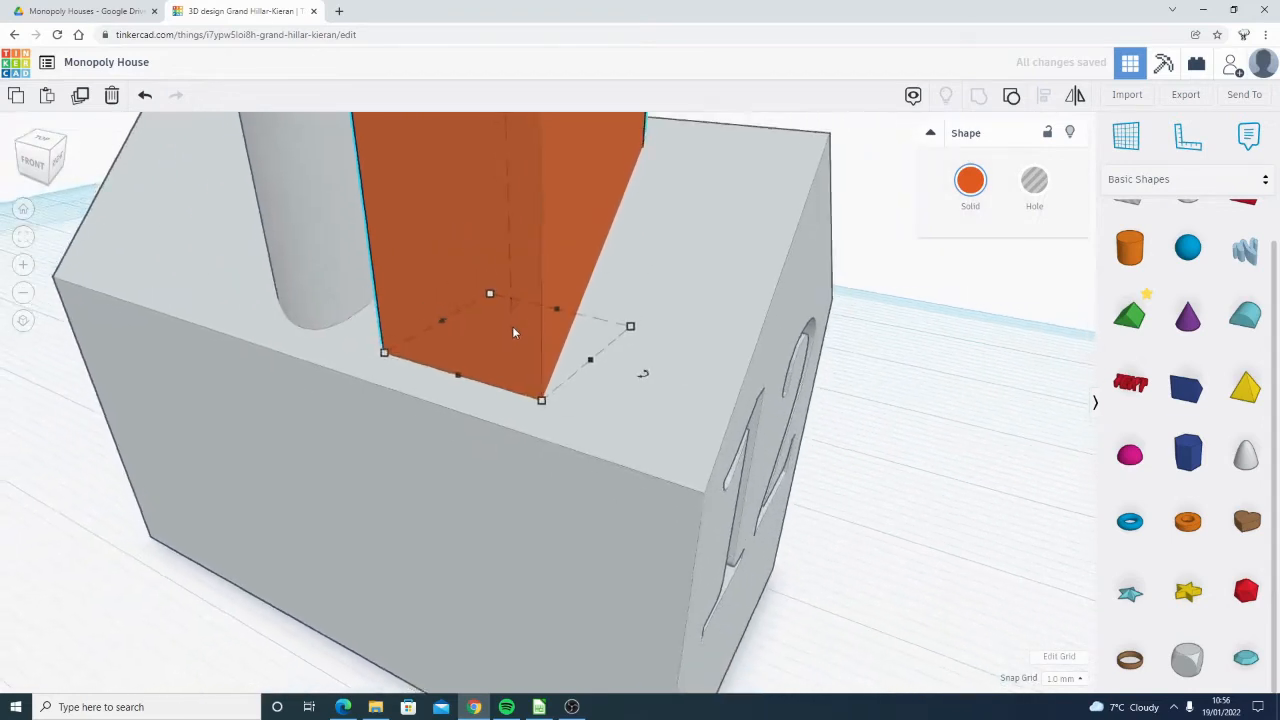
pyautogui.scroll(-5, 512, 332)
pyautogui.moveTo(512, 332); pyautogui.dragTo(555, 388, button='right')
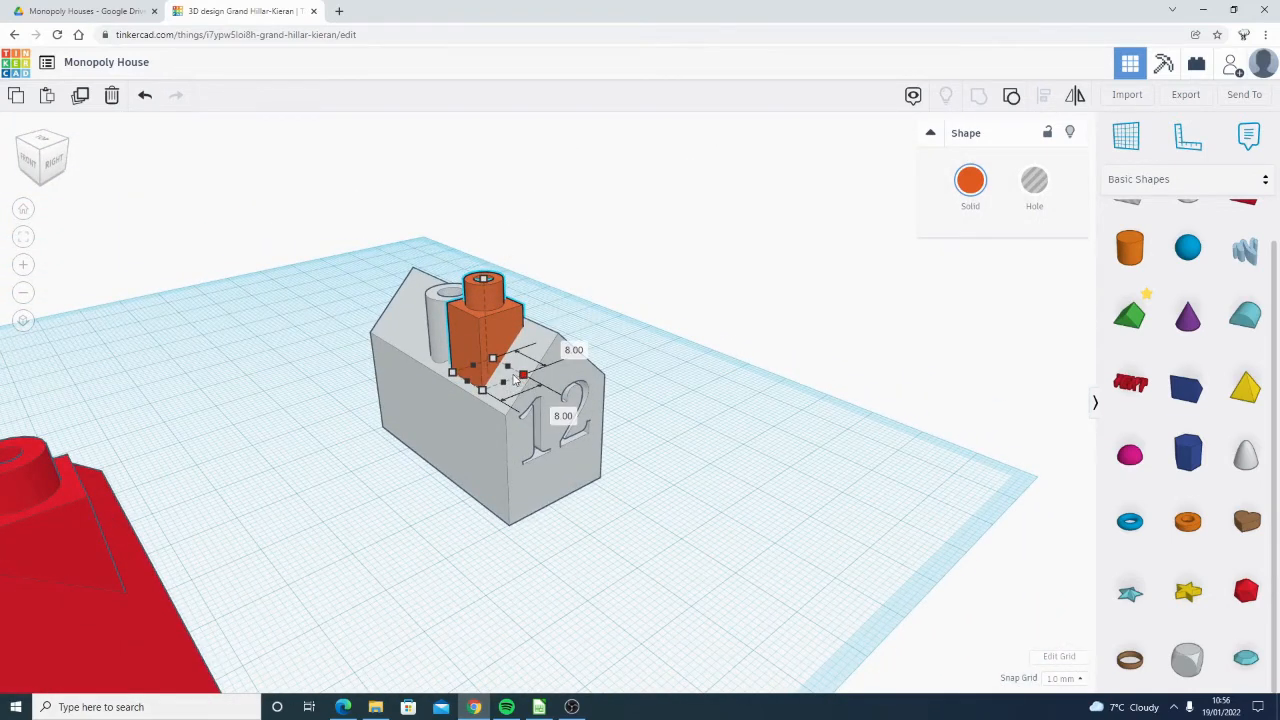
pyautogui.moveTo(515, 379); pyautogui.dragTo(510, 376)
pyautogui.click(640, 296)
# Delete the small orange chimney from the grey house's roof
pyautogui.moveTo(800, 434); pyautogui.dragTo(395, 299, button='right')
pyautogui.scroll(2, 395, 299)
pyautogui.moveTo(486, 306); pyautogui.dragTo(640, 371, button='right')
pyautogui.scroll(2, 640, 371)
pyautogui.click(610, 346)
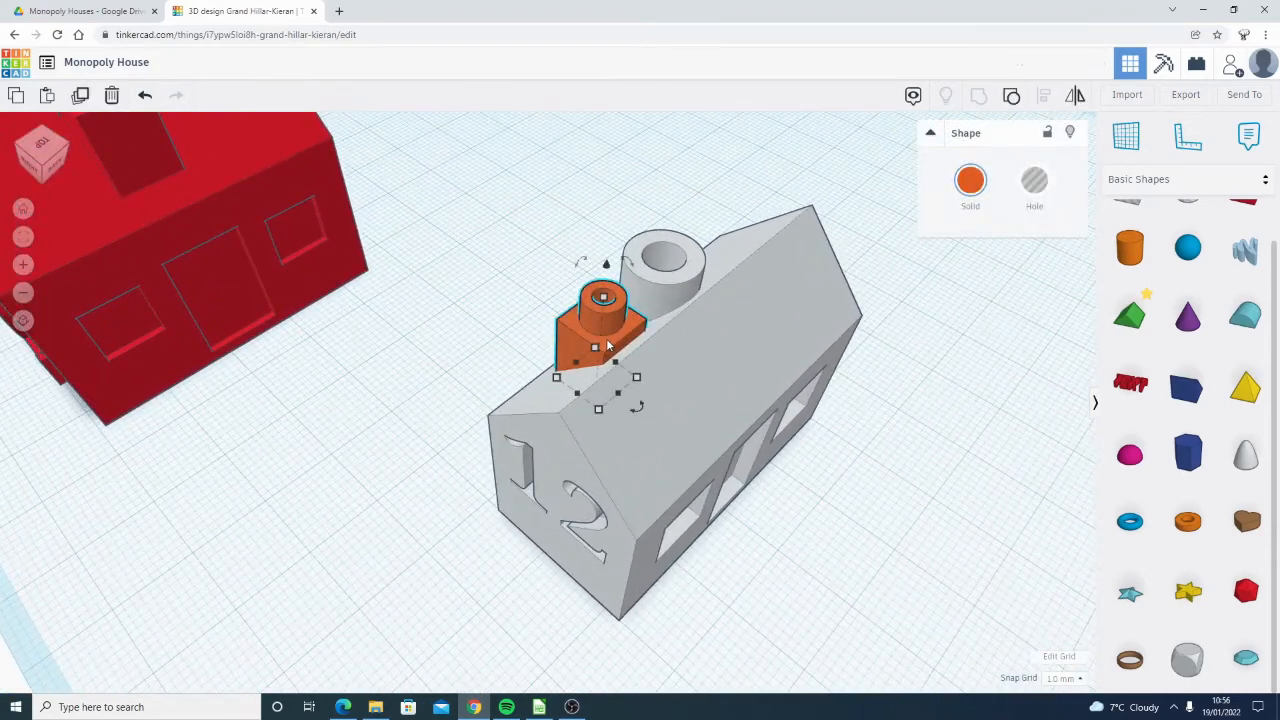
pyautogui.press('Delete')
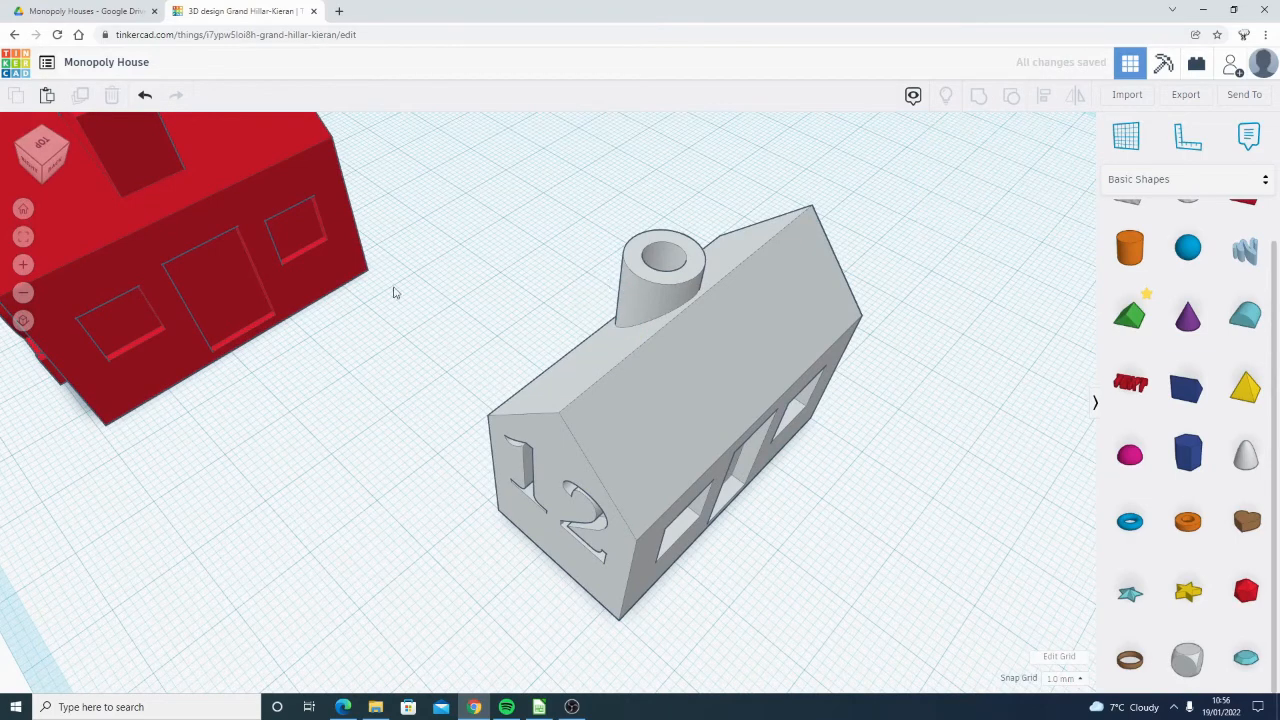
# Select the grey house and inspect it from several sides alongside the red example house
pyautogui.moveTo(394, 293); pyautogui.dragTo(746, 335, button='right')
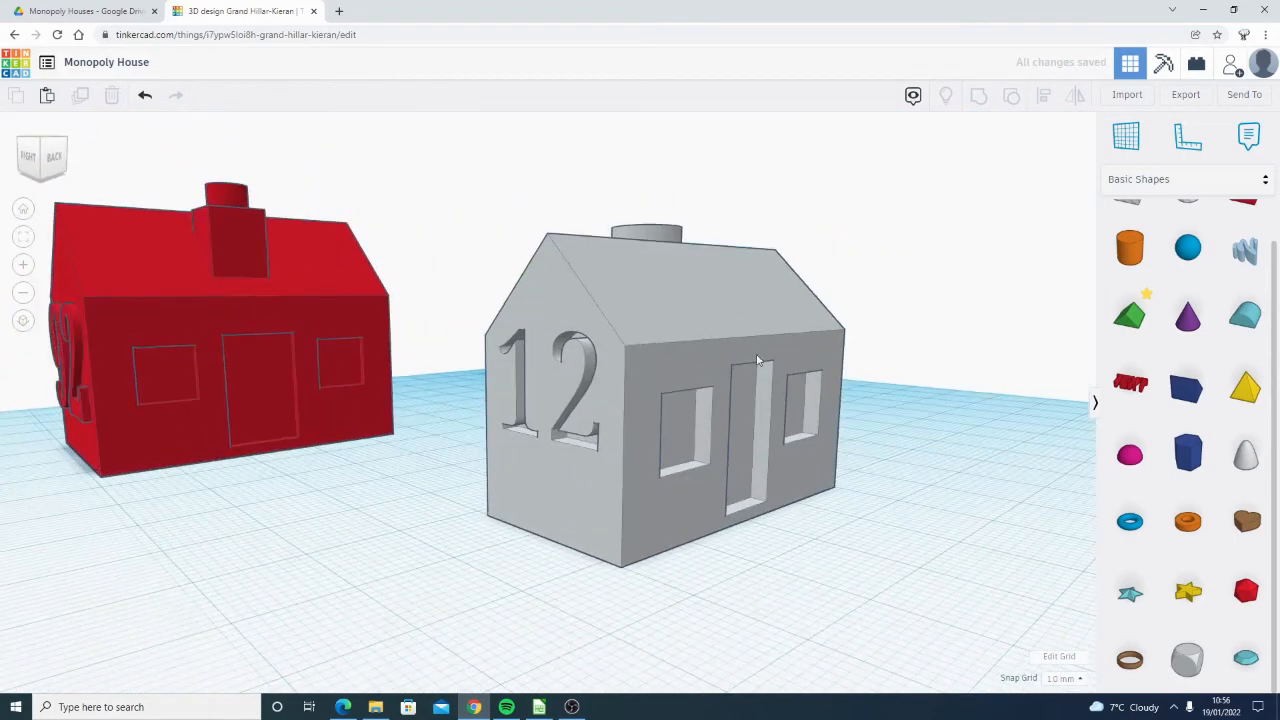
pyautogui.moveTo(897, 283); pyautogui.dragTo(541, 381, button='right')
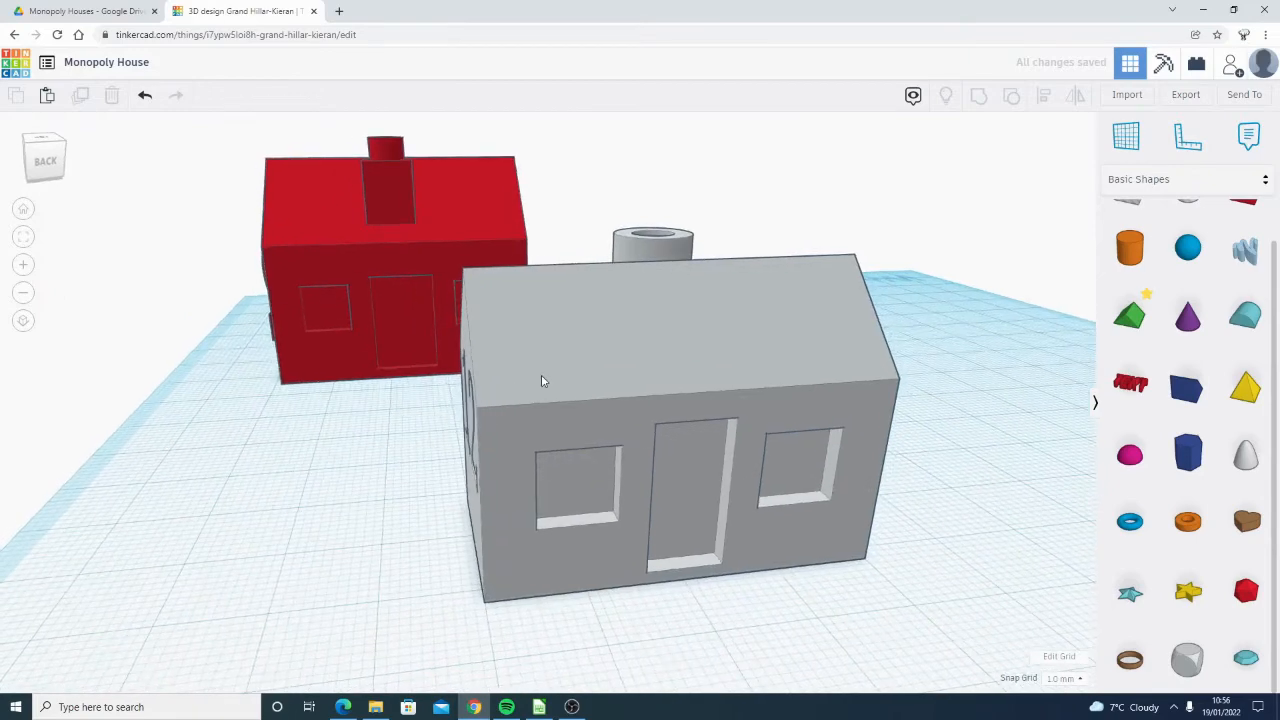
pyautogui.click(541, 381)
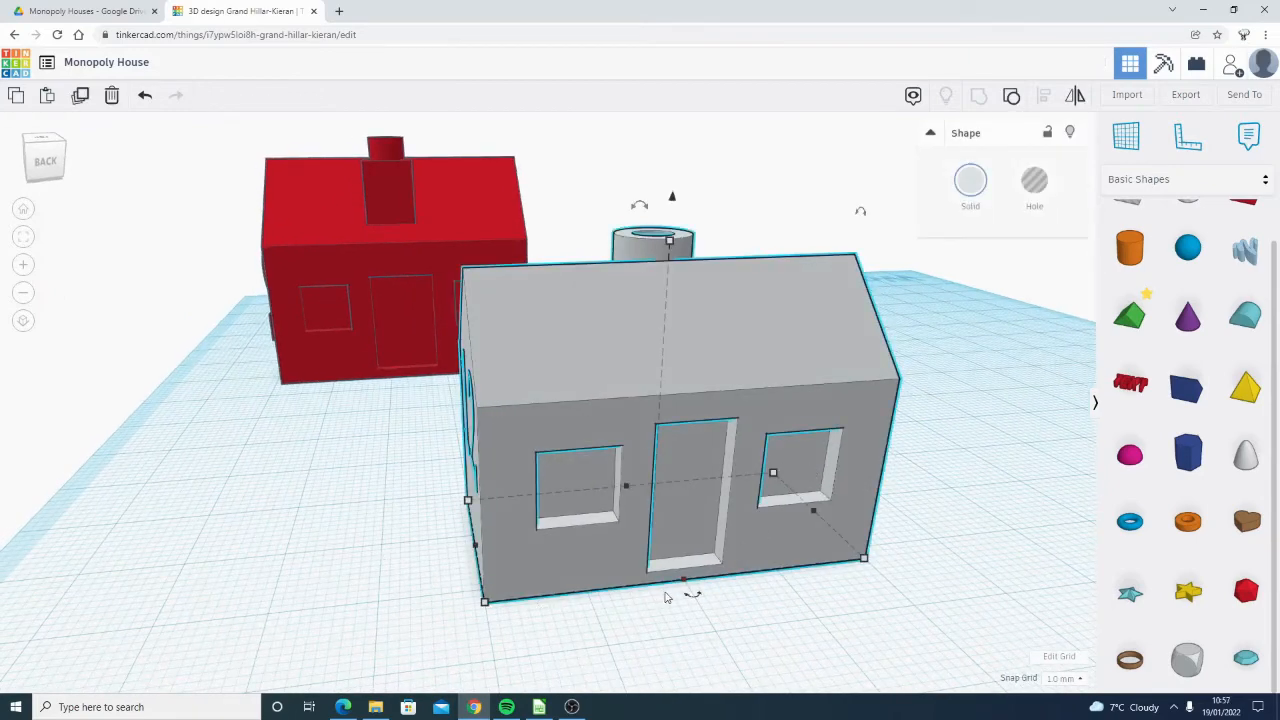
pyautogui.moveTo(904, 427); pyautogui.dragTo(794, 400, button='right')
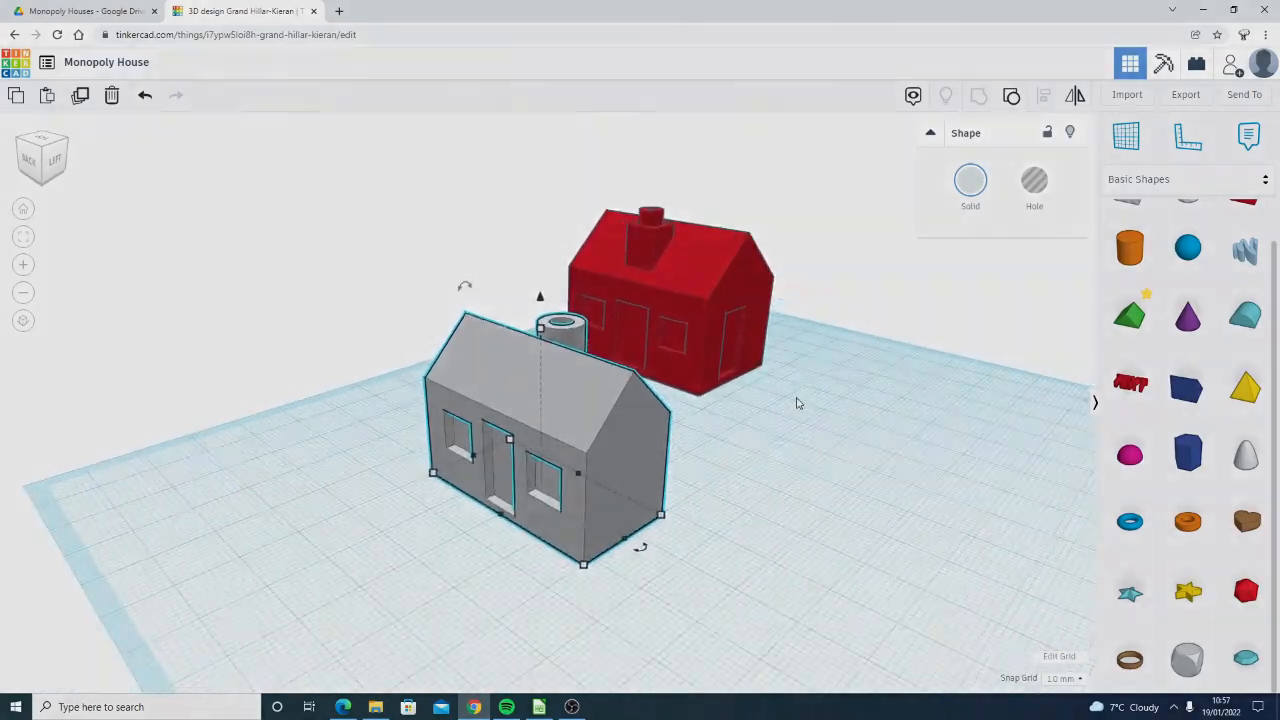